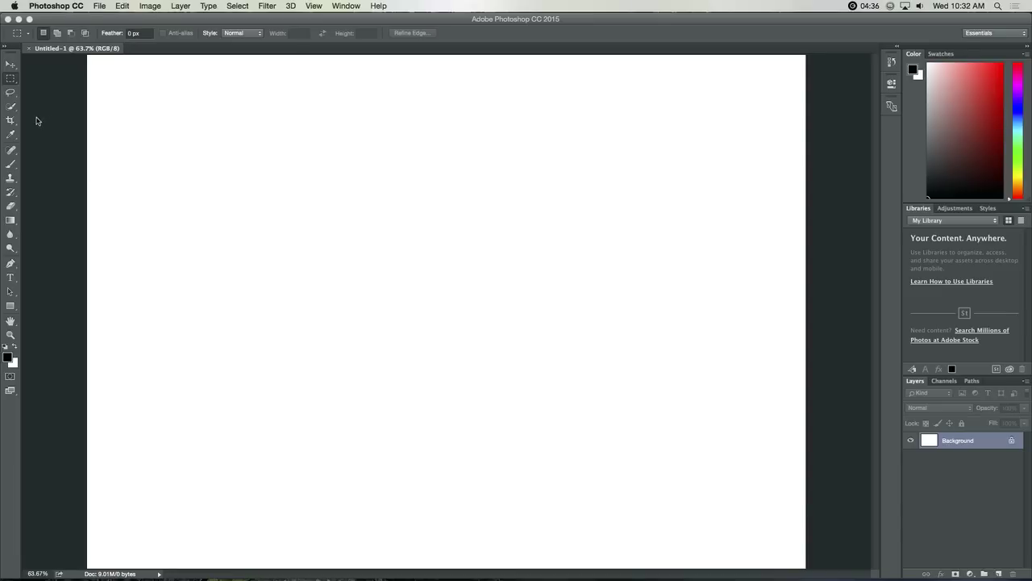
Step: Draw a circular selection in the upper-left of the canvas and fill it with black foreground colour
{"action": "left_click_drag", "start_coordinate": [14, 82], "coordinate": [35, 86]}
{"action": "left_click_drag", "start_coordinate": [283, 130], "coordinate": [479, 323]}
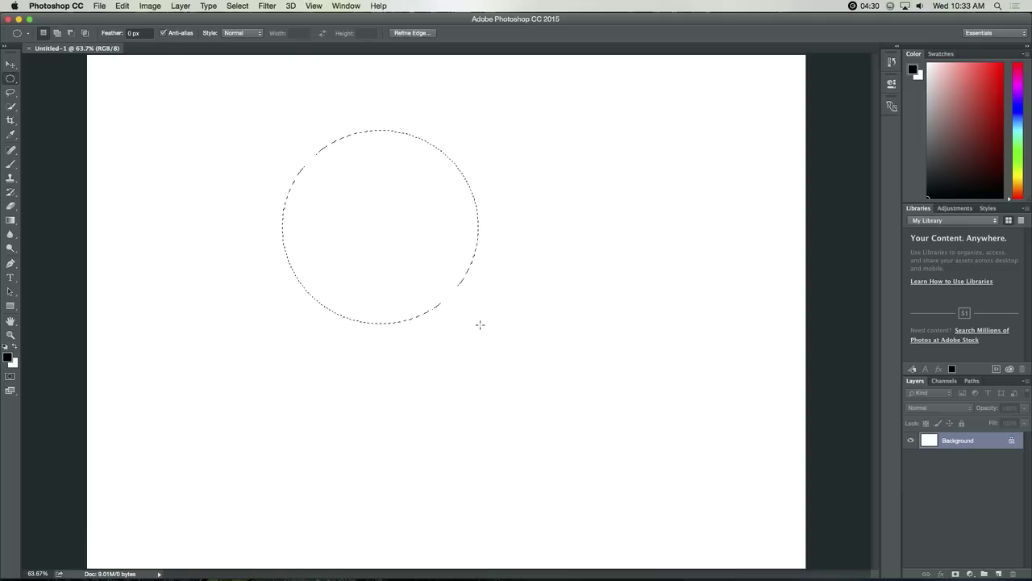
{"action": "left_click", "coordinate": [125, 6]}
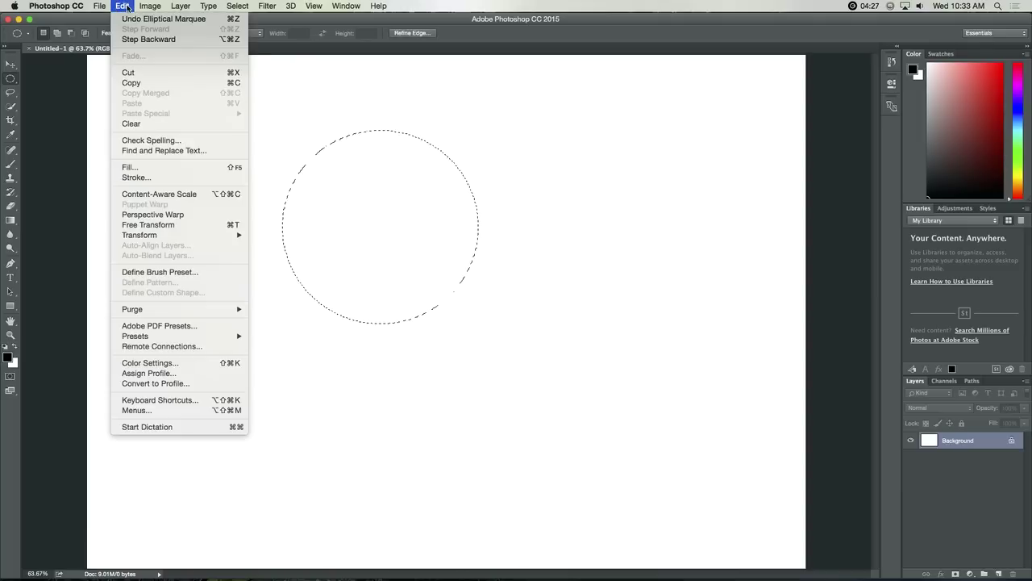
{"action": "left_click", "coordinate": [134, 166]}
{"action": "left_click", "coordinate": [524, 232]}
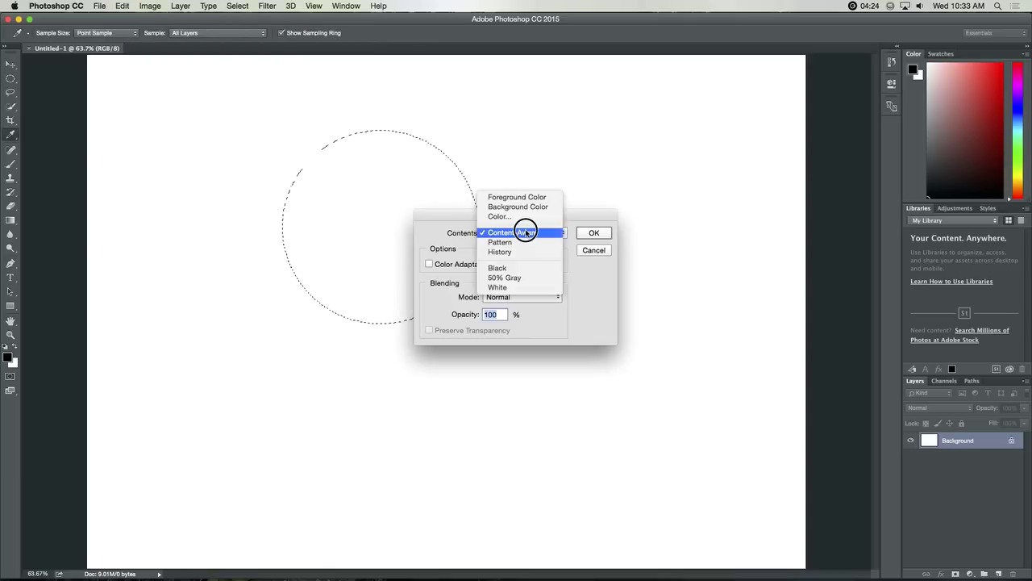
{"action": "left_click", "coordinate": [516, 197]}
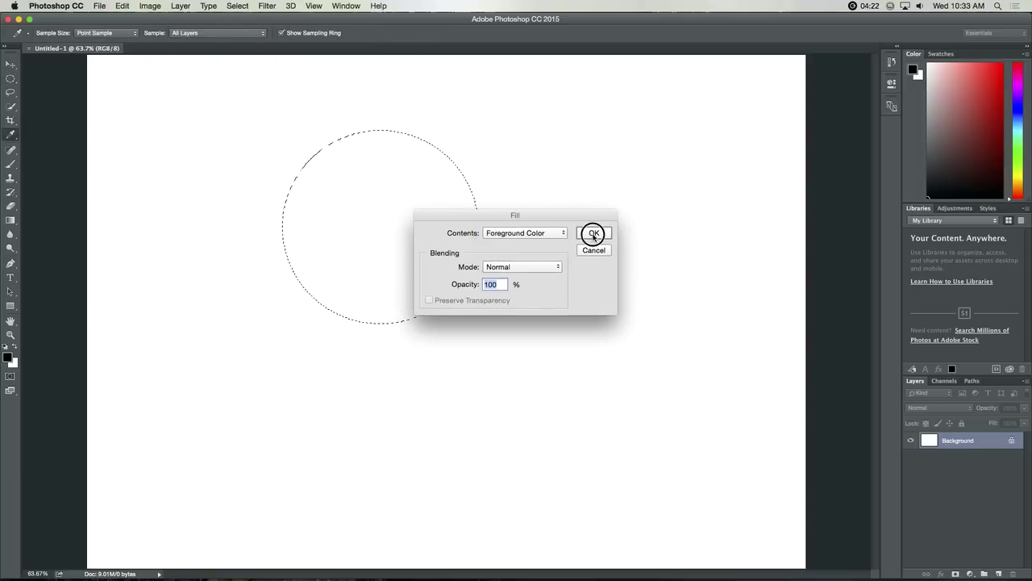
{"action": "left_click", "coordinate": [594, 233]}
Step: Deselect the filled black circle with Select > Deselect
{"action": "key", "text": "ctrl+d"}
{"action": "key", "text": "ctrl+z"}
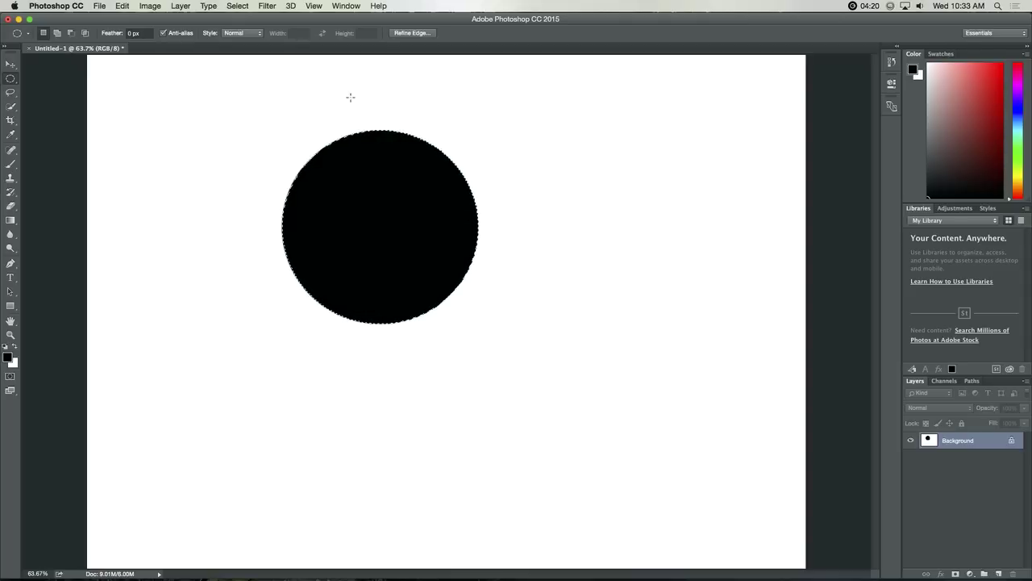
{"action": "left_click", "coordinate": [247, 6]}
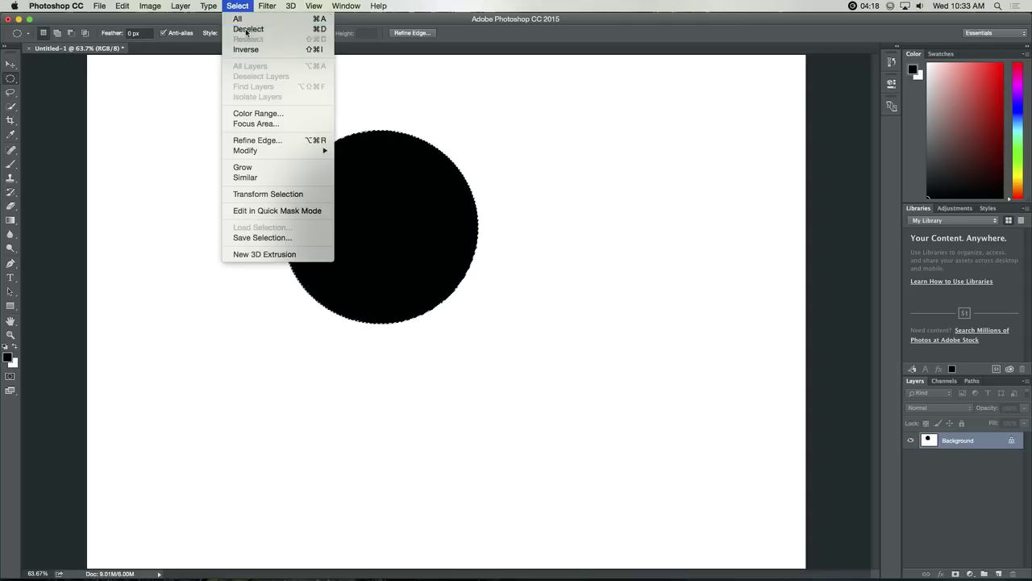
{"action": "left_click", "coordinate": [243, 29]}
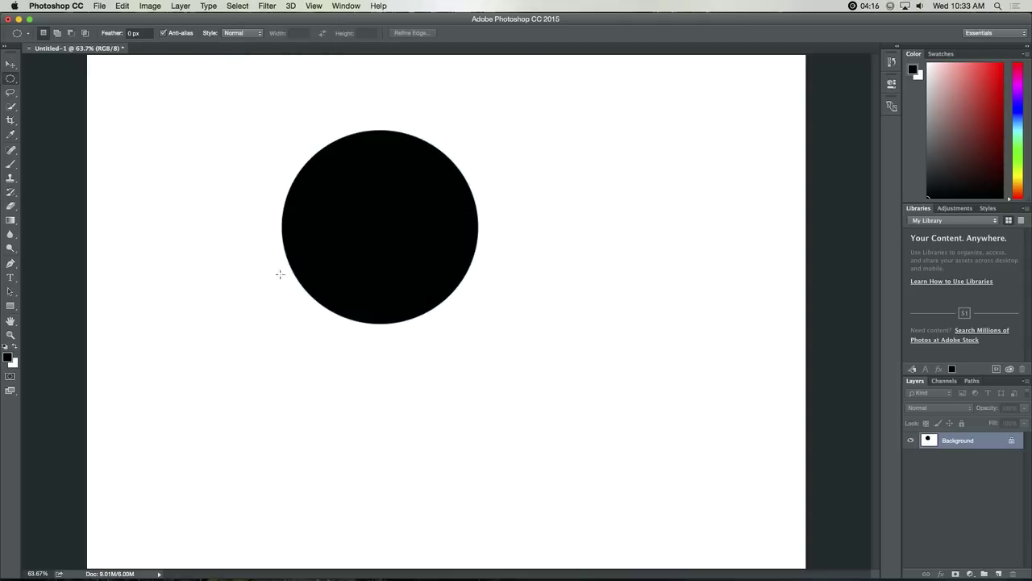
{"action": "left_click", "coordinate": [10, 337]}
{"action": "left_click_drag", "start_coordinate": [327, 311], "coordinate": [400, 343]}
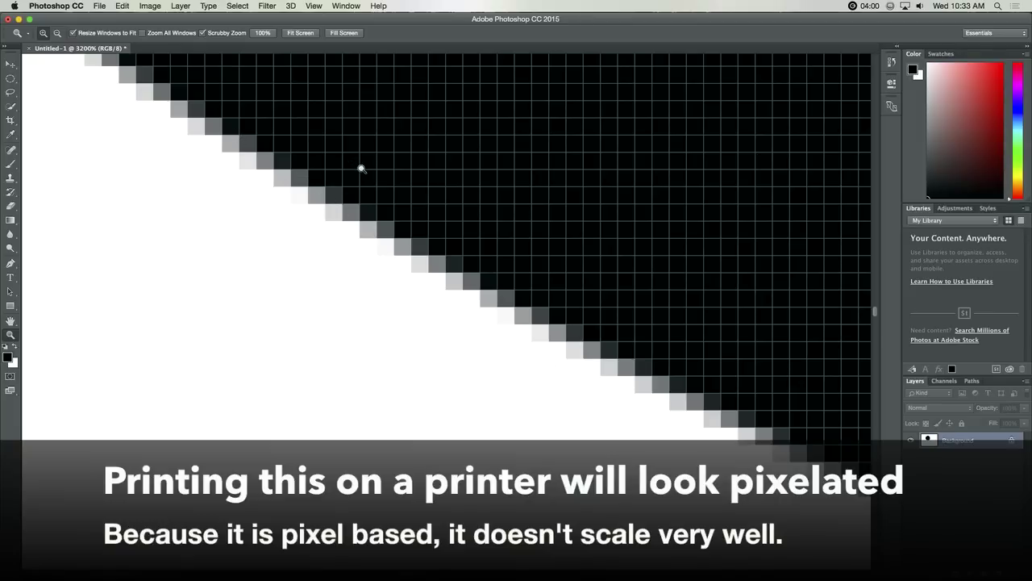
{"action": "left_click_drag", "start_coordinate": [364, 187], "coordinate": [368, 196]}
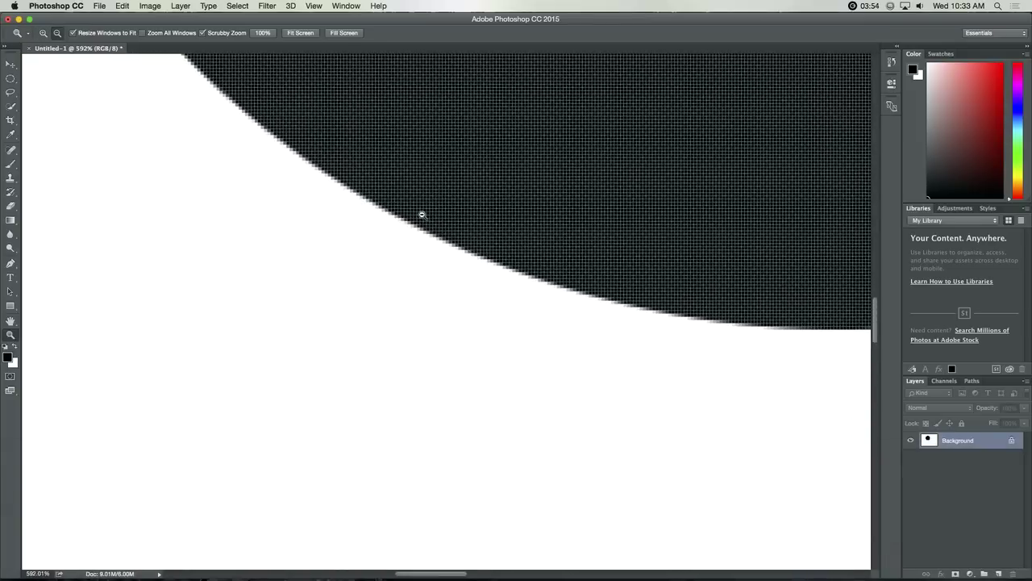
{"action": "left_click_drag", "start_coordinate": [421, 214], "coordinate": [436, 202]}
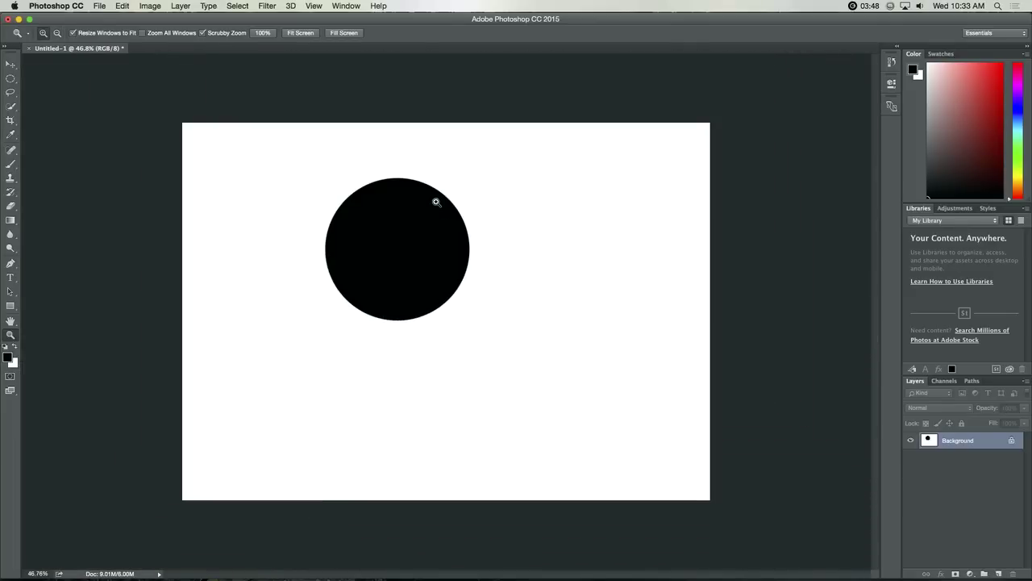
{"action": "left_click", "coordinate": [436, 202]}
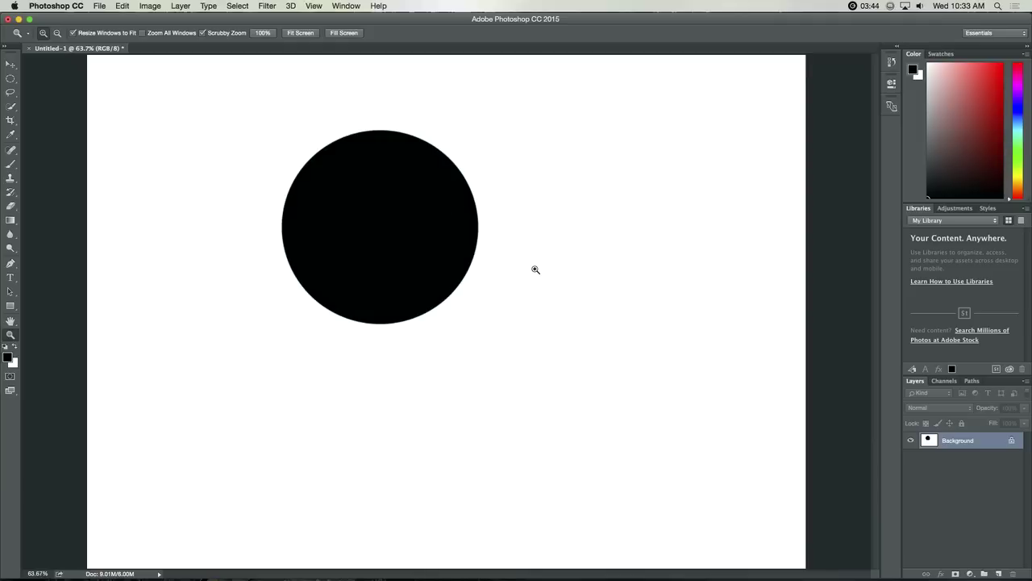
Step: Clear the canvas to white and draw a black 587 px circle shape with the Ellipse Tool
{"action": "key", "text": "alt+BackSpace"}
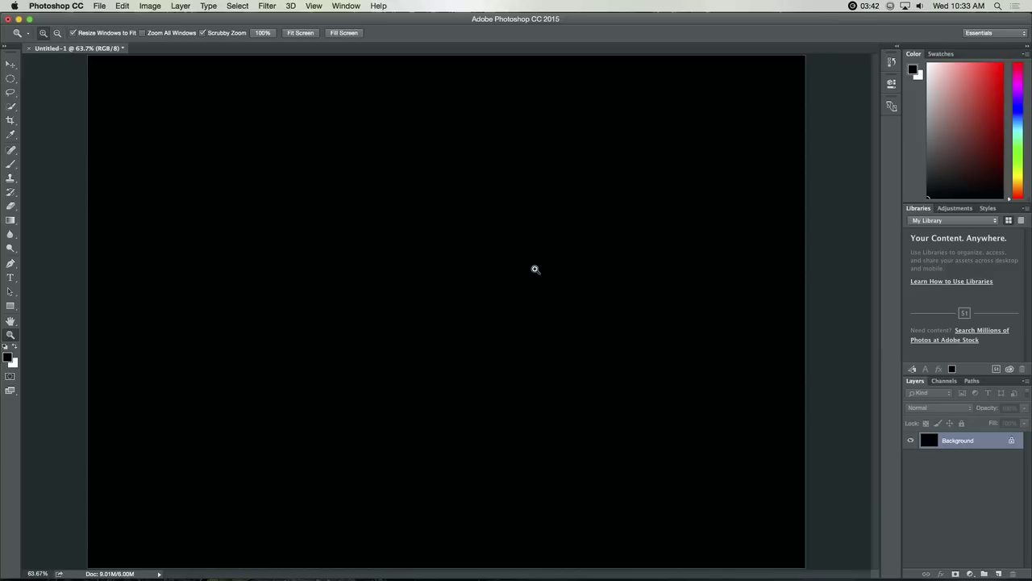
{"action": "key", "text": "super+i"}
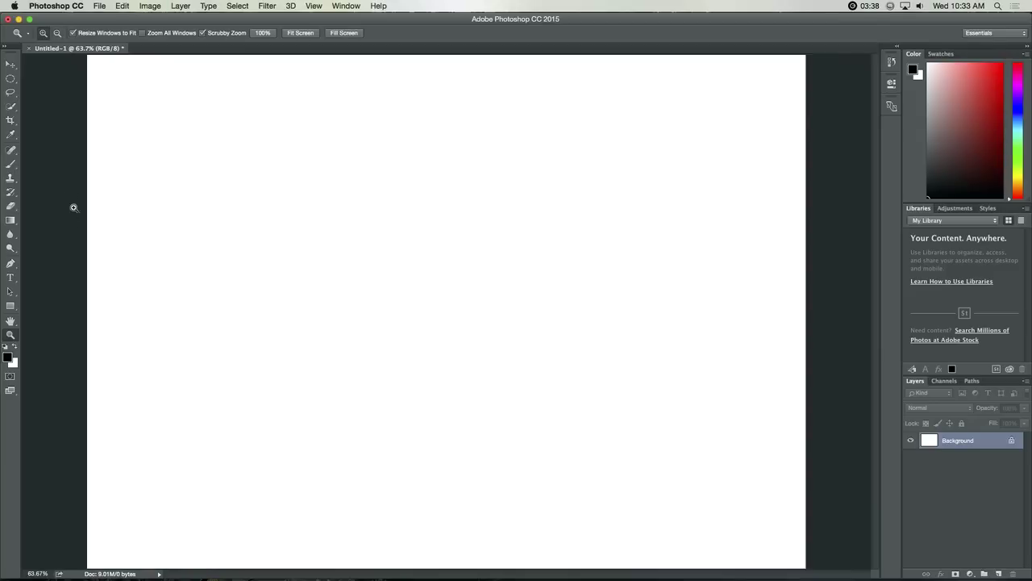
{"action": "left_click", "coordinate": [11, 306]}
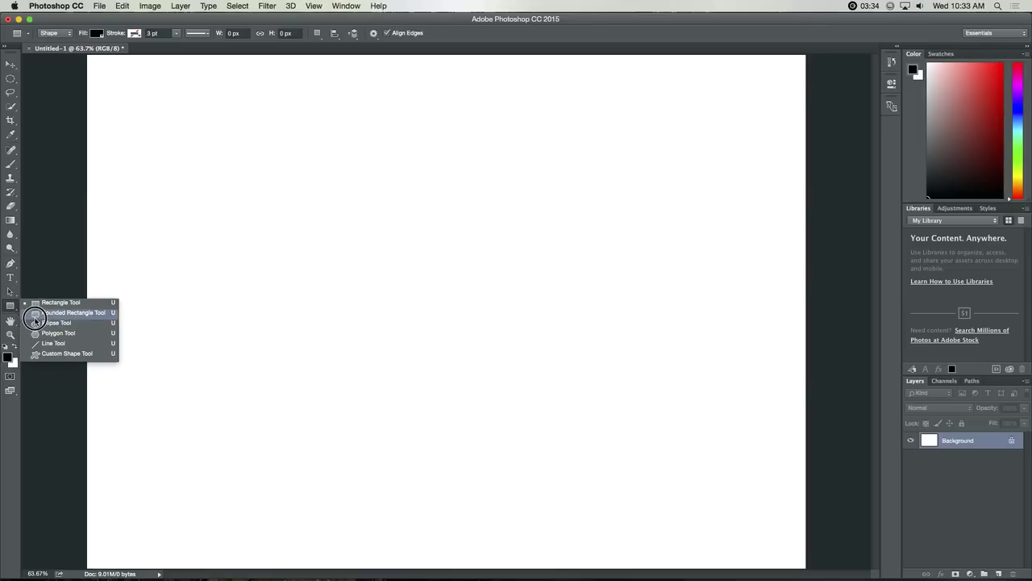
{"action": "left_click", "coordinate": [36, 324]}
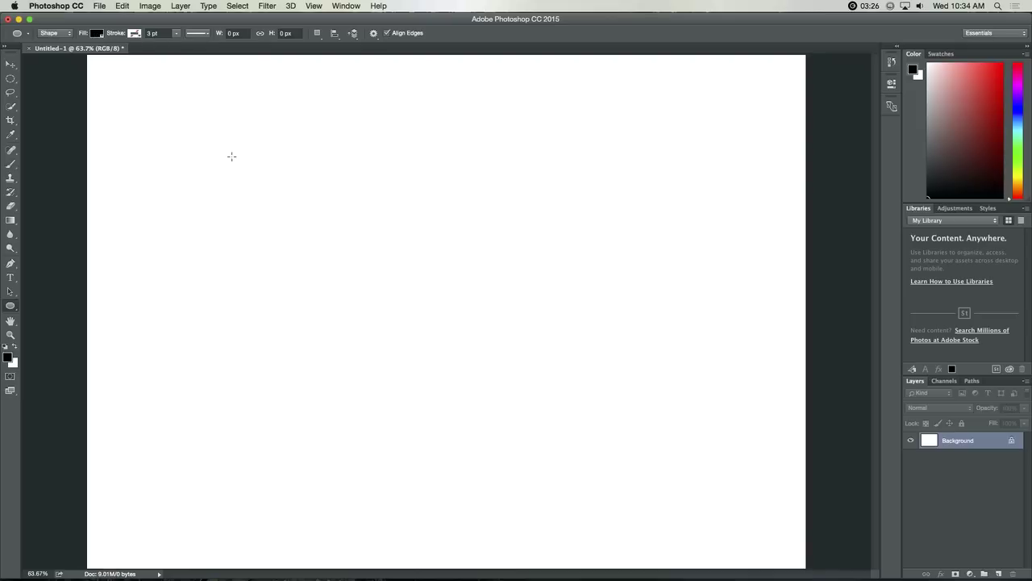
{"action": "left_click_drag", "start_coordinate": [231, 155], "coordinate": [442, 360]}
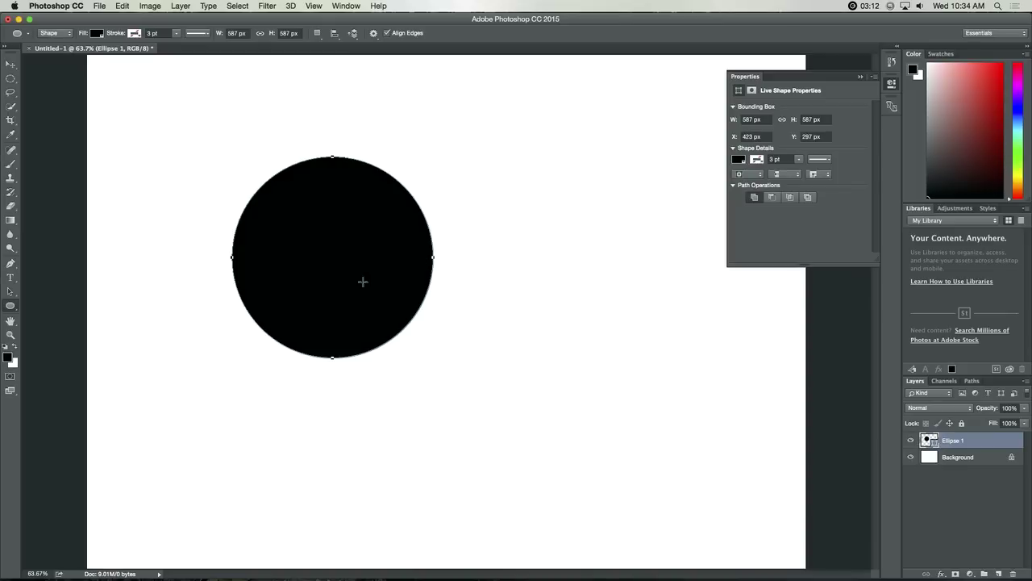
{"action": "left_click", "coordinate": [11, 334]}
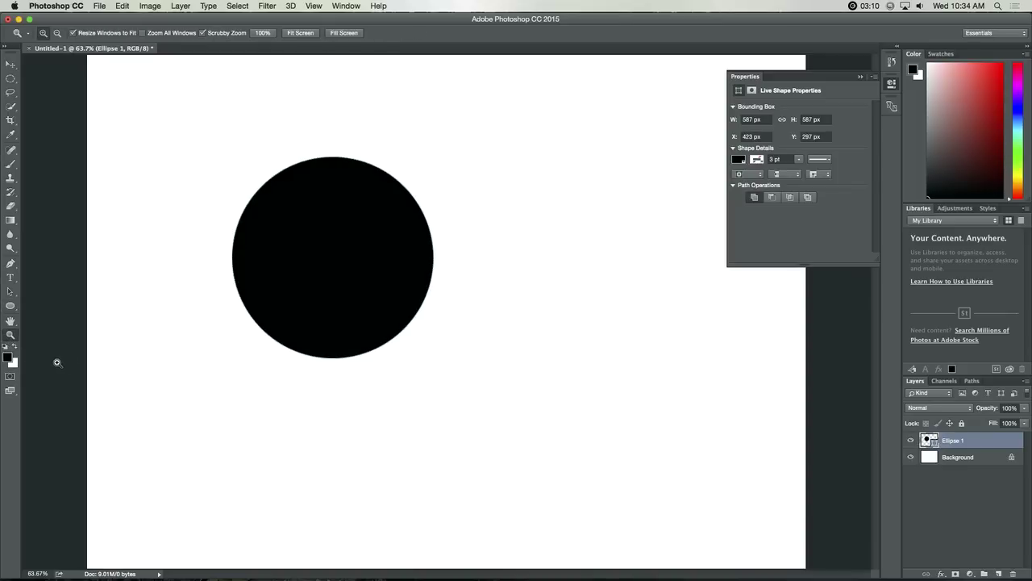
Step: Zoom in on the circle's vector edge, zoom back out, and delete the Ellipse 1 layer
{"action": "left_click_drag", "start_coordinate": [269, 344], "coordinate": [383, 369]}
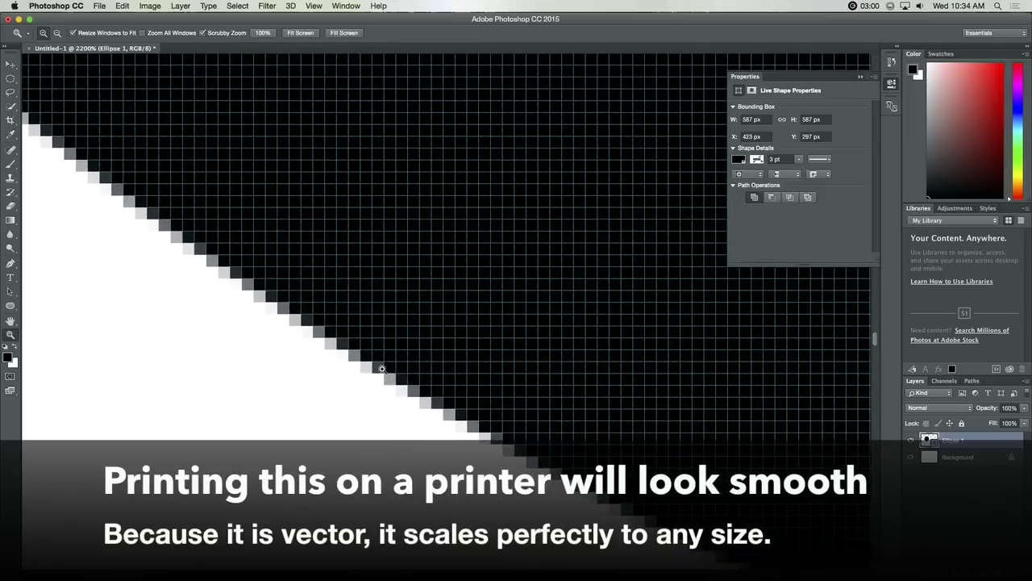
{"action": "left_click_drag", "start_coordinate": [383, 367], "coordinate": [392, 363]}
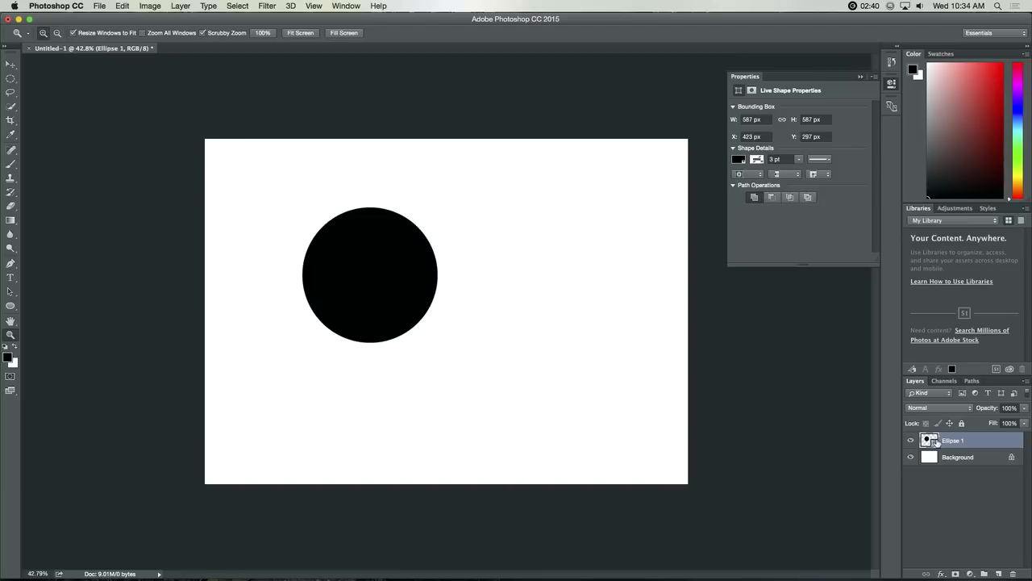
{"action": "key", "text": "Delete"}
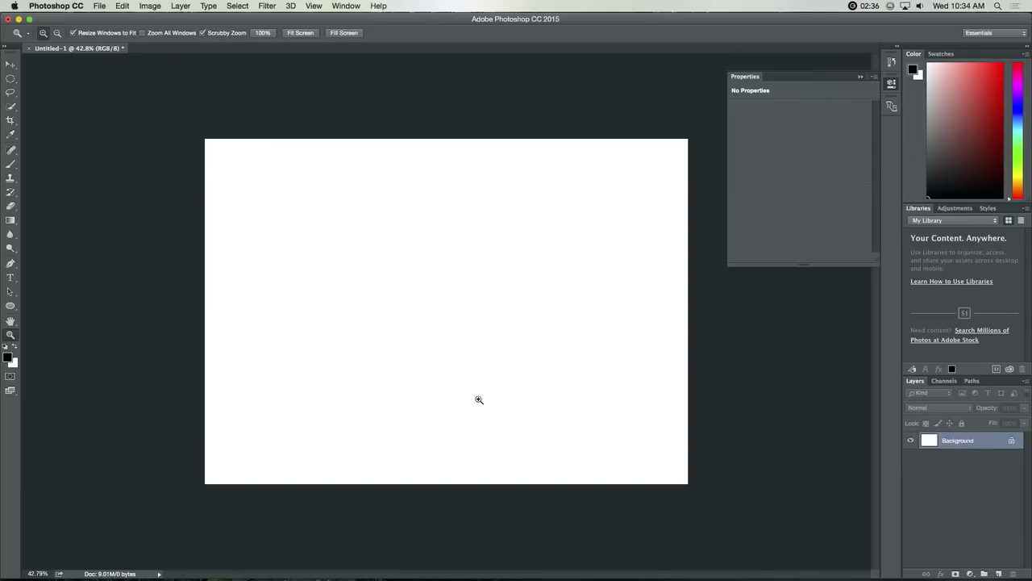
Step: Draw a black 866 × 623 px rectangle with the Rectangle Tool, keeping Shape mode
{"action": "left_click", "coordinate": [10, 306]}
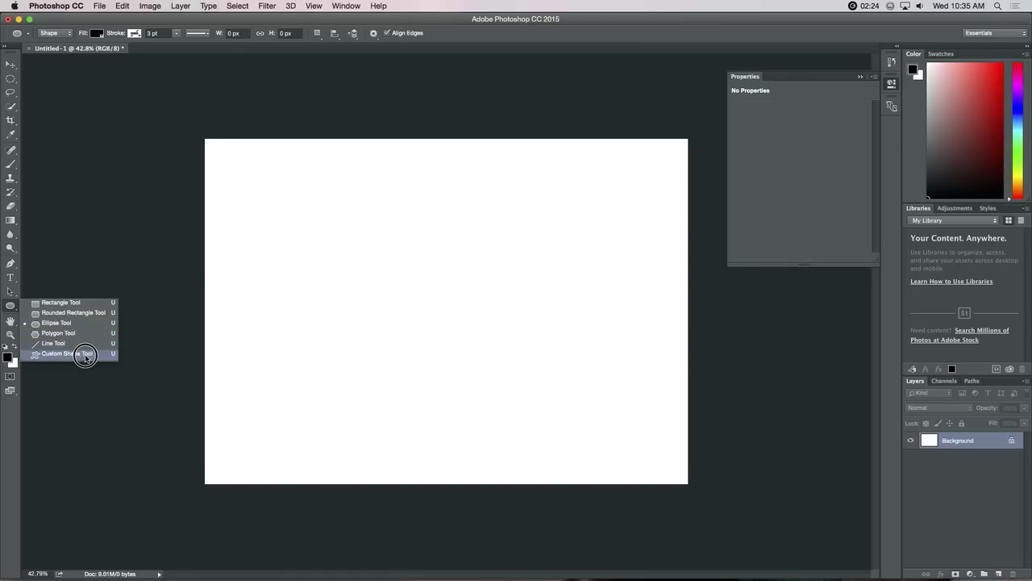
{"action": "left_click", "coordinate": [73, 302]}
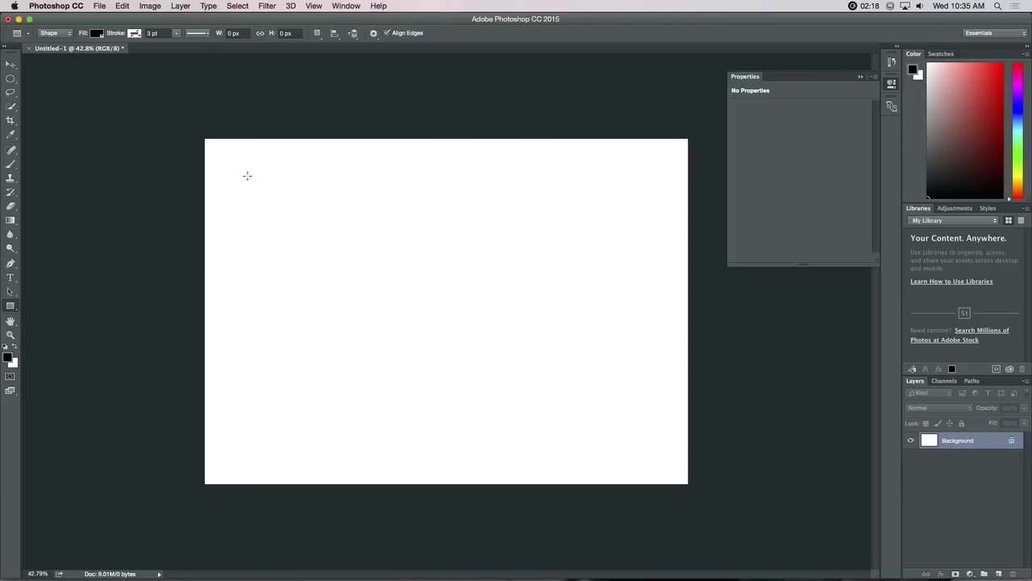
{"action": "left_click_drag", "start_coordinate": [248, 175], "coordinate": [448, 317]}
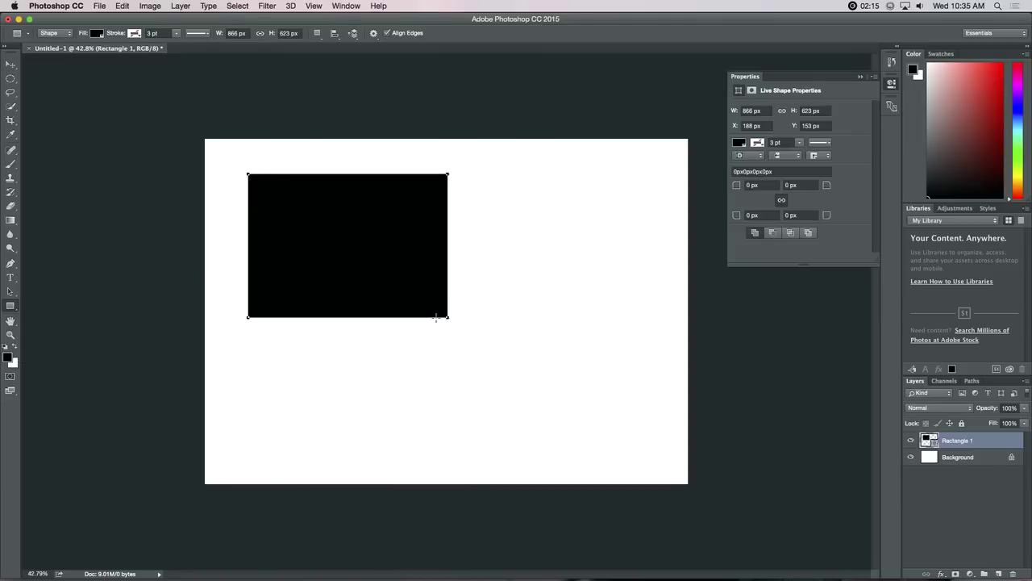
{"action": "left_click", "coordinate": [71, 34]}
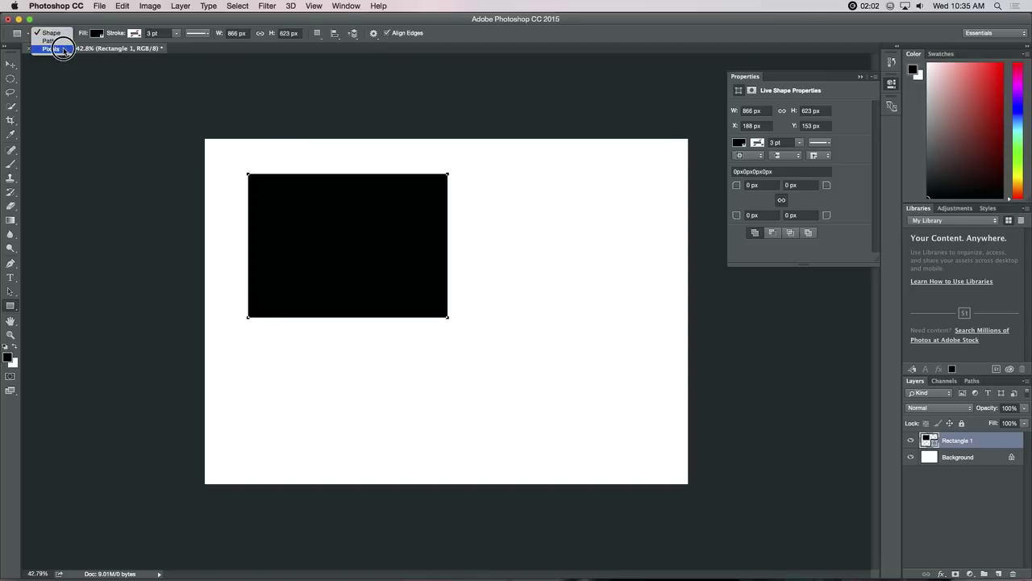
{"action": "left_click", "coordinate": [53, 33]}
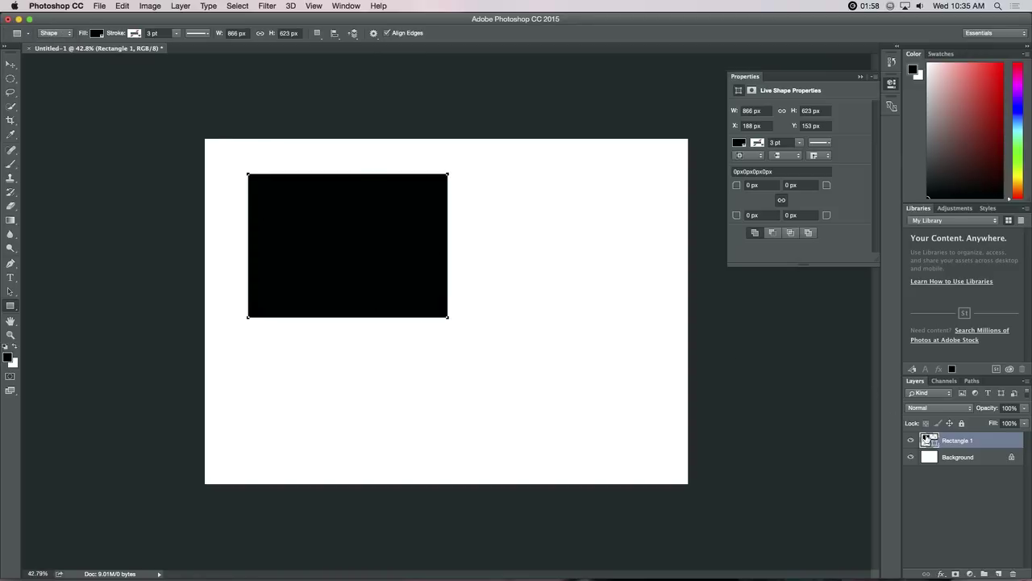
Step: Delete the Rectangle 1 layer, switch the tool to Path mode, and draw a rectangular path
{"action": "key", "text": "Delete"}
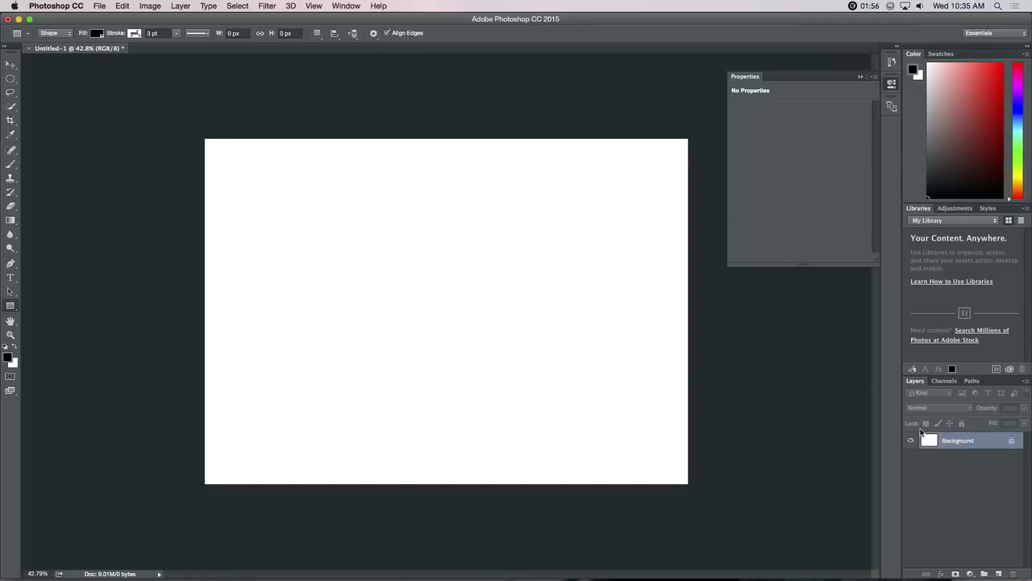
{"action": "left_click", "coordinate": [62, 36]}
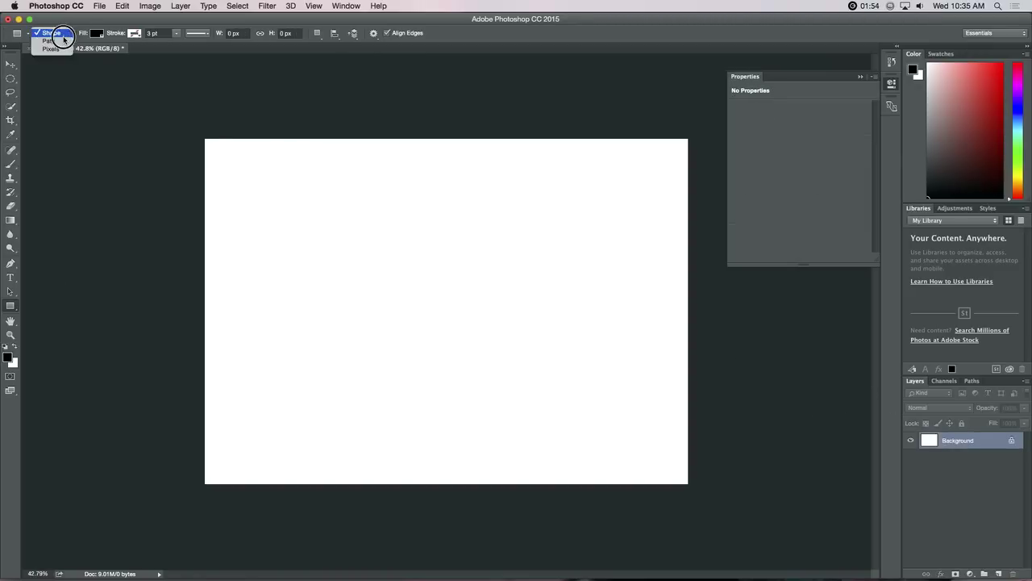
{"action": "left_click", "coordinate": [50, 46]}
{"action": "left_click_drag", "start_coordinate": [244, 190], "coordinate": [504, 363]}
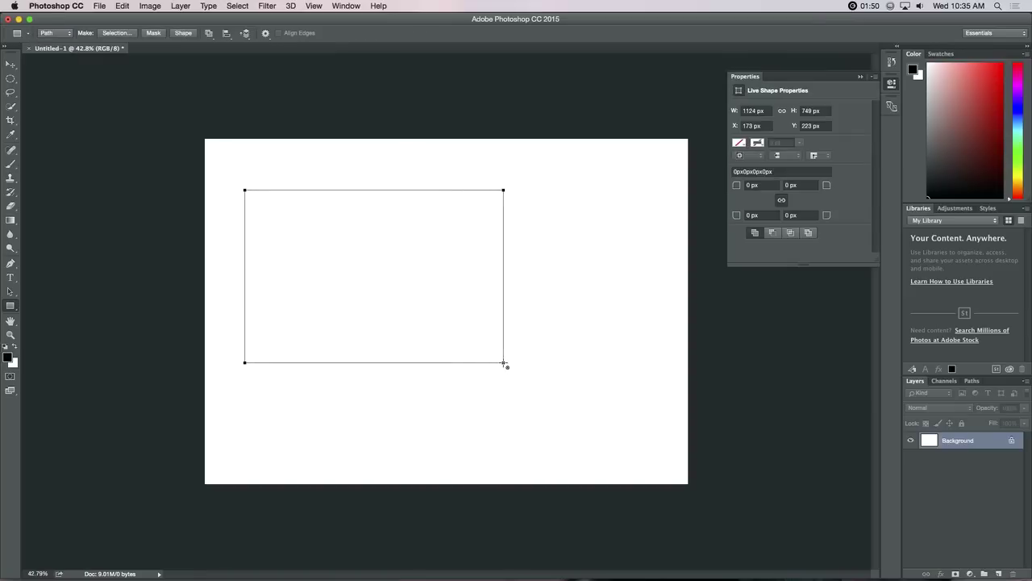
Step: Delete the rectangular Work Path in the Paths panel and return to the Layers panel
{"action": "left_click", "coordinate": [971, 381]}
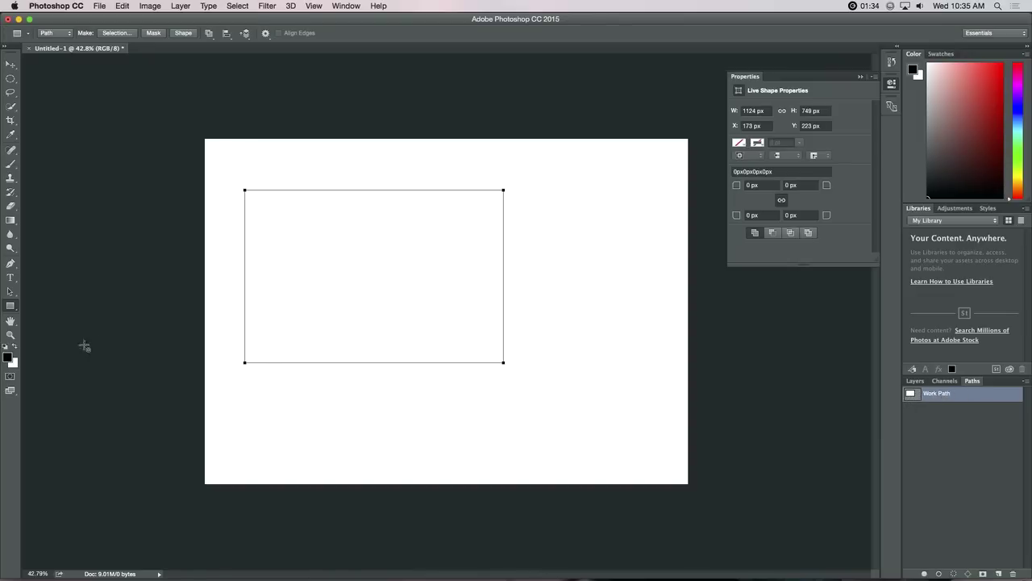
{"action": "left_click", "coordinate": [10, 335]}
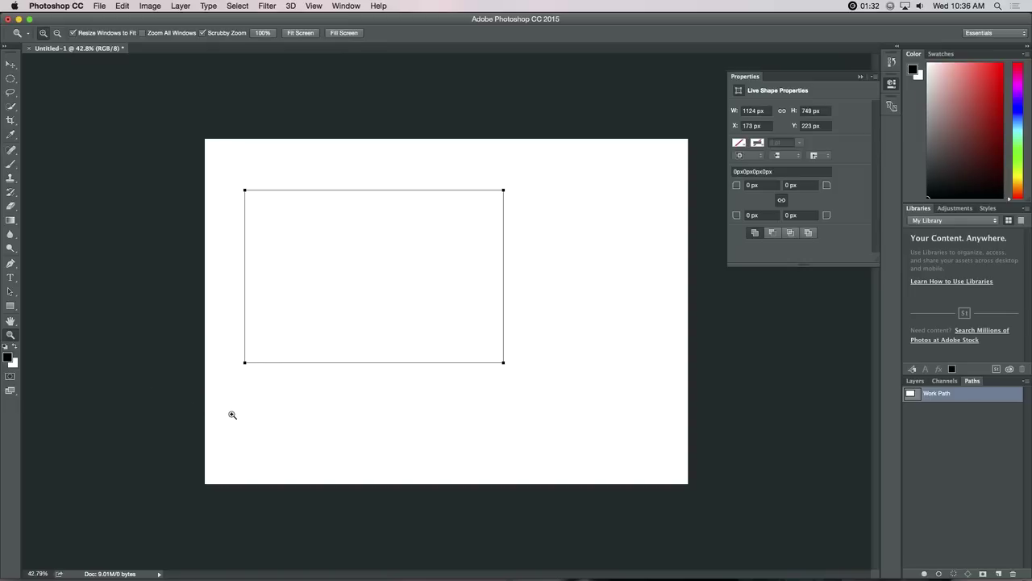
{"action": "left_click", "coordinate": [939, 455]}
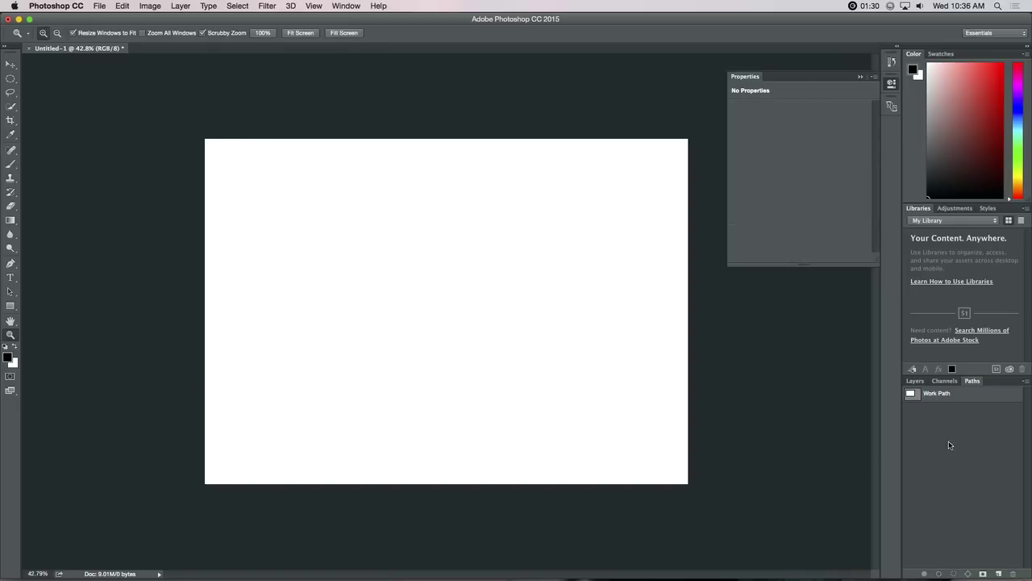
{"action": "left_click", "coordinate": [938, 395]}
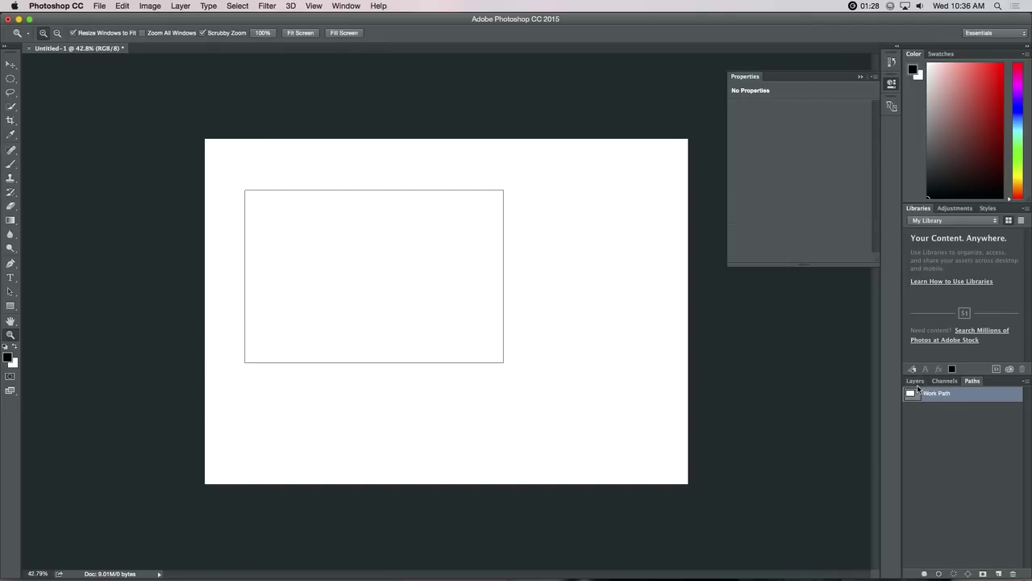
{"action": "left_click", "coordinate": [924, 381]}
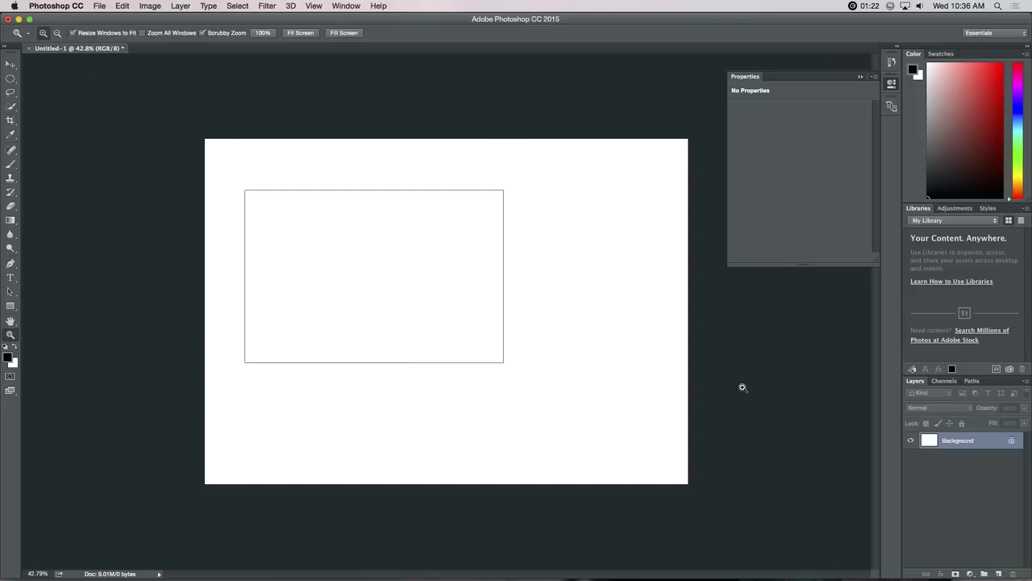
{"action": "left_click", "coordinate": [972, 380]}
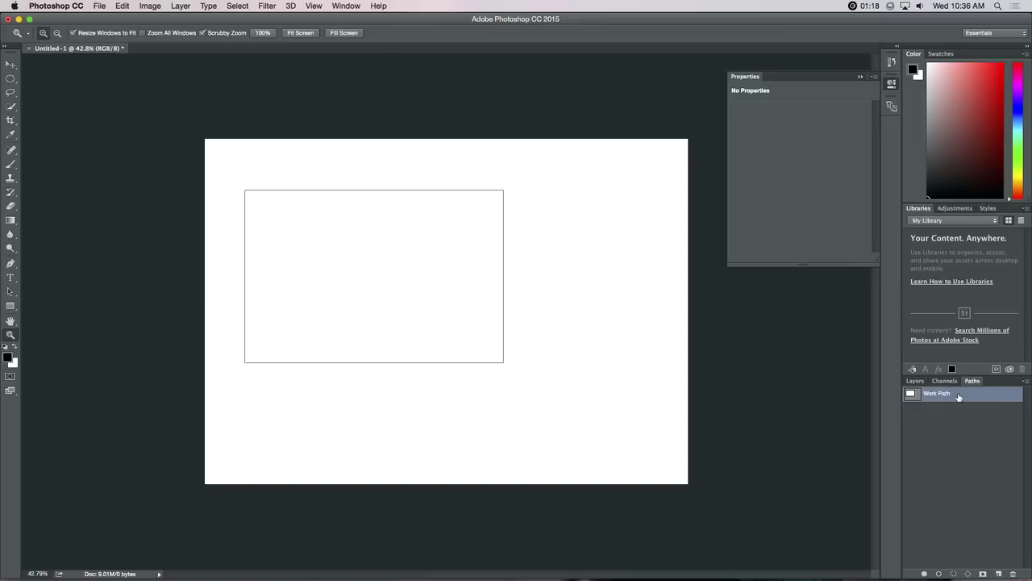
{"action": "key", "text": "BackSpace"}
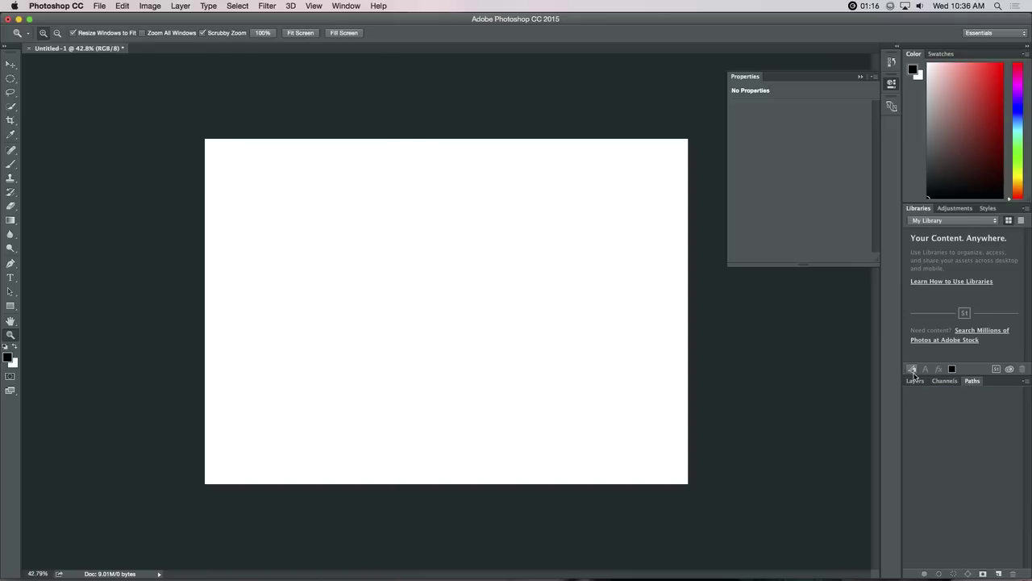
{"action": "left_click", "coordinate": [914, 382]}
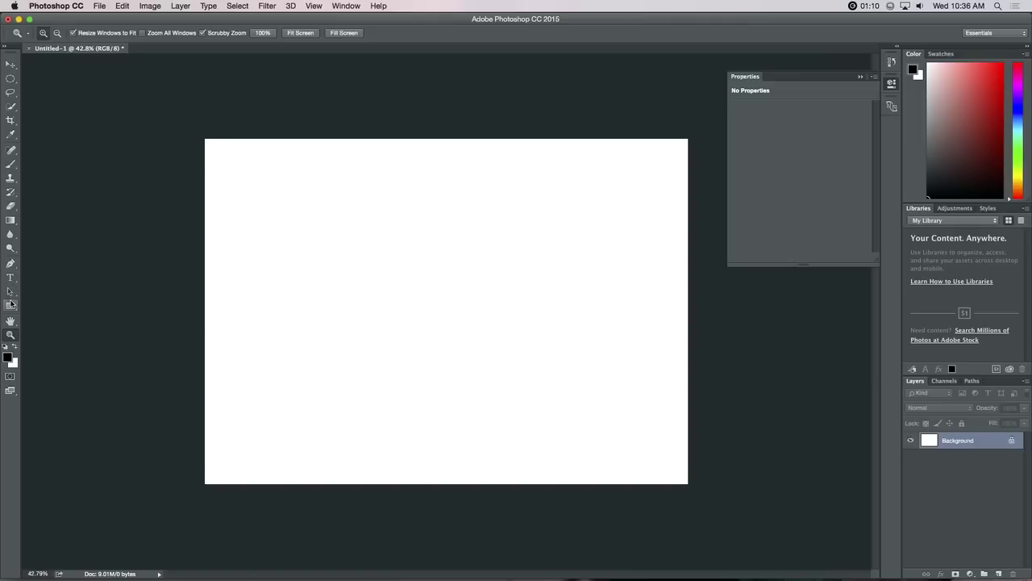
{"action": "left_click", "coordinate": [12, 306]}
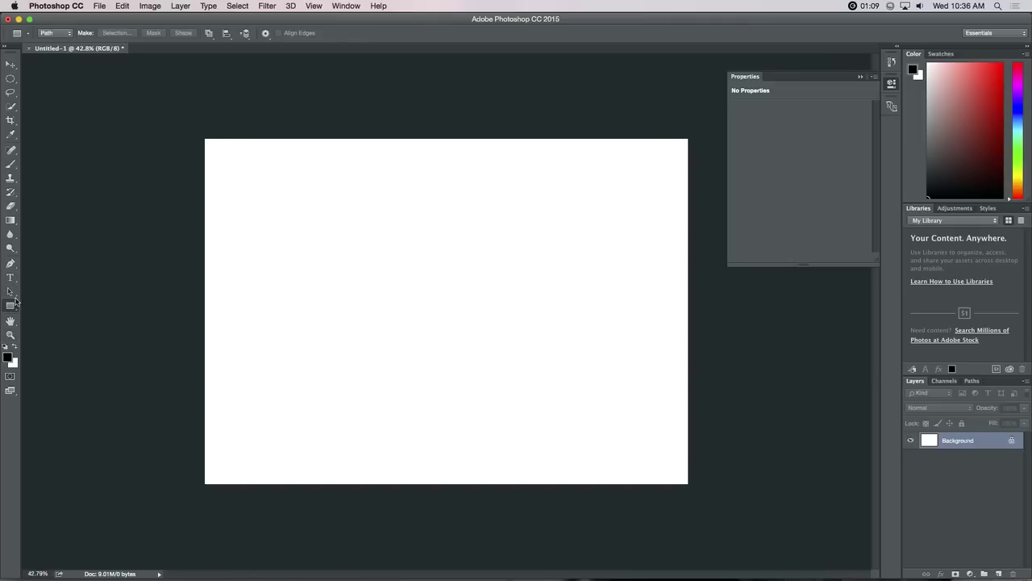
Step: Draw a black pixel rectangle in Pixels mode, then fill the Background black and back to white
{"action": "left_click", "coordinate": [69, 35]}
{"action": "left_click", "coordinate": [60, 46]}
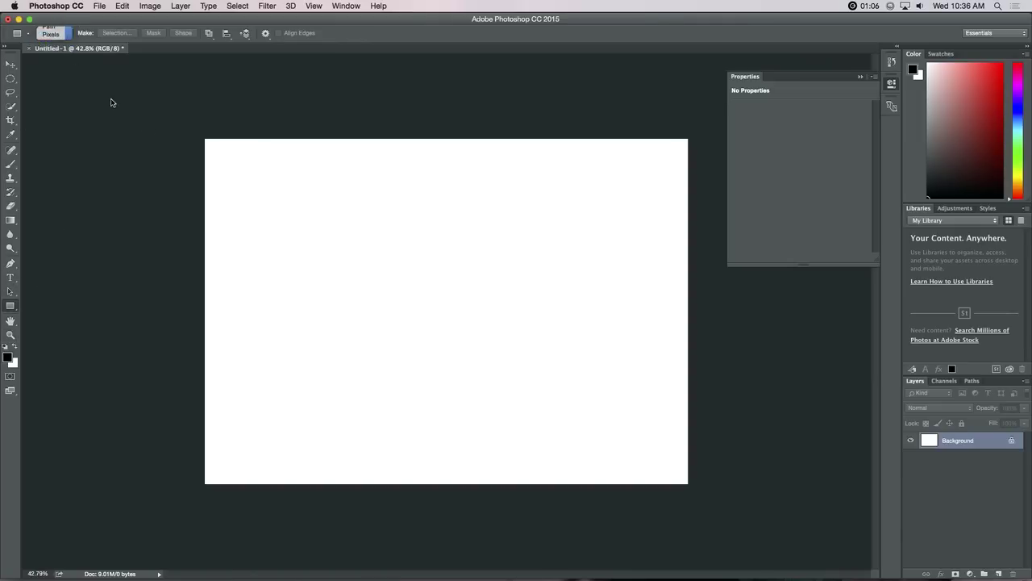
{"action": "left_click_drag", "start_coordinate": [261, 190], "coordinate": [513, 383]}
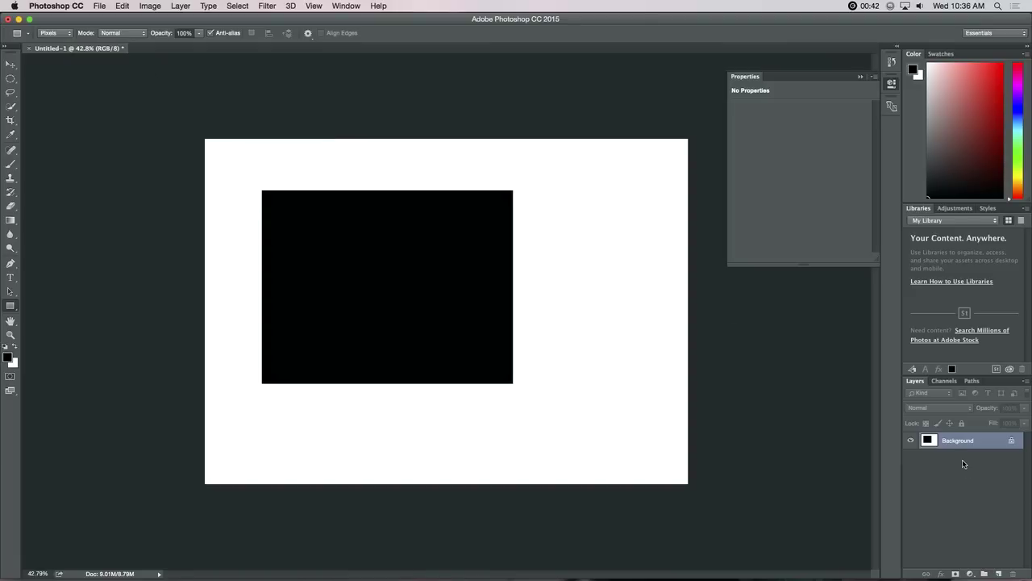
{"action": "key", "text": "alt+BackSpace"}
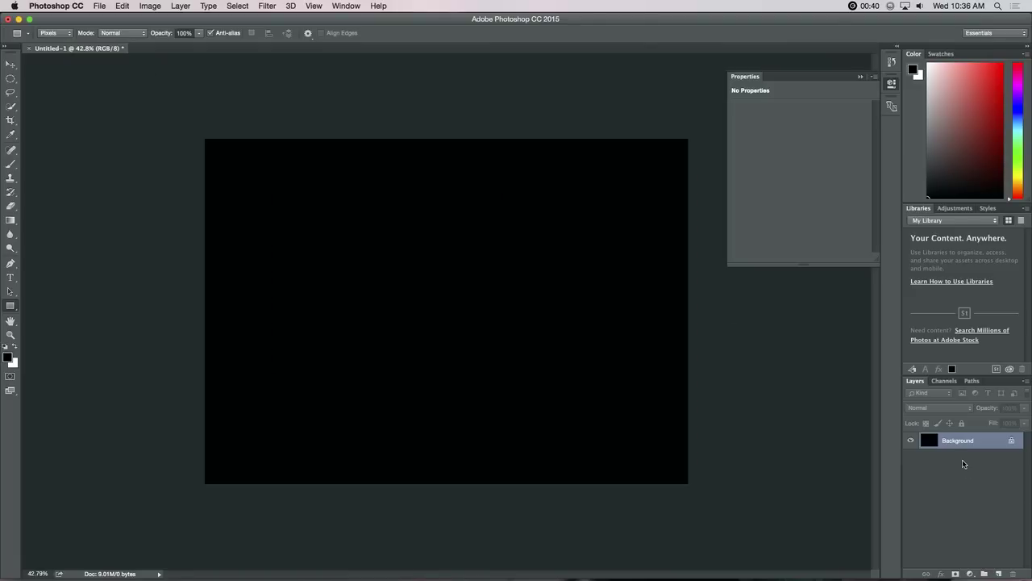
{"action": "key", "text": "super+BackSpace"}
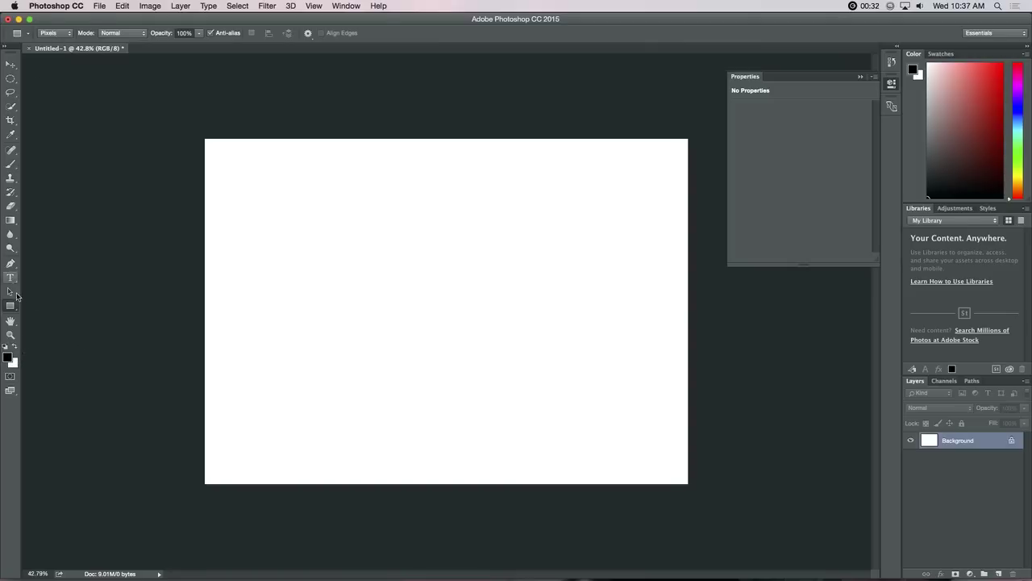
Step: Set the tool mode back to Shape and select the Rectangle Tool from the shape flyout
{"action": "left_click", "coordinate": [59, 34]}
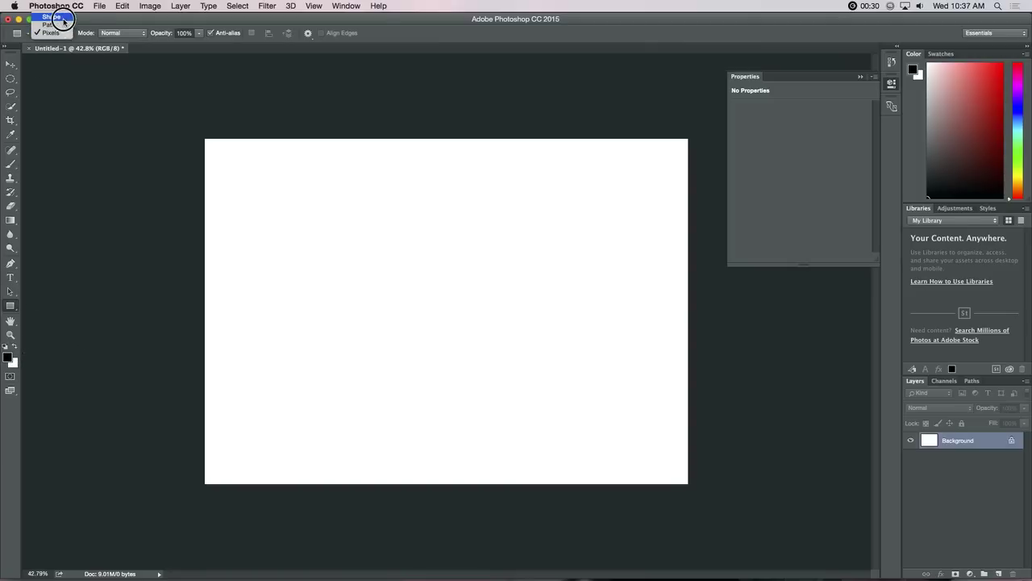
{"action": "left_click", "coordinate": [63, 17]}
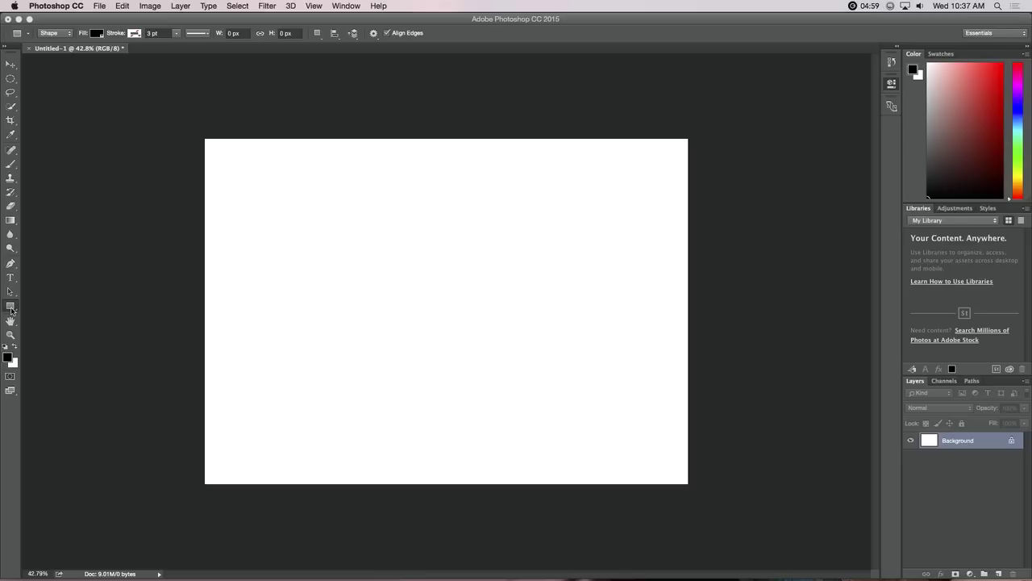
{"action": "left_click", "coordinate": [11, 306]}
{"action": "left_click_drag", "start_coordinate": [11, 306], "coordinate": [43, 304]}
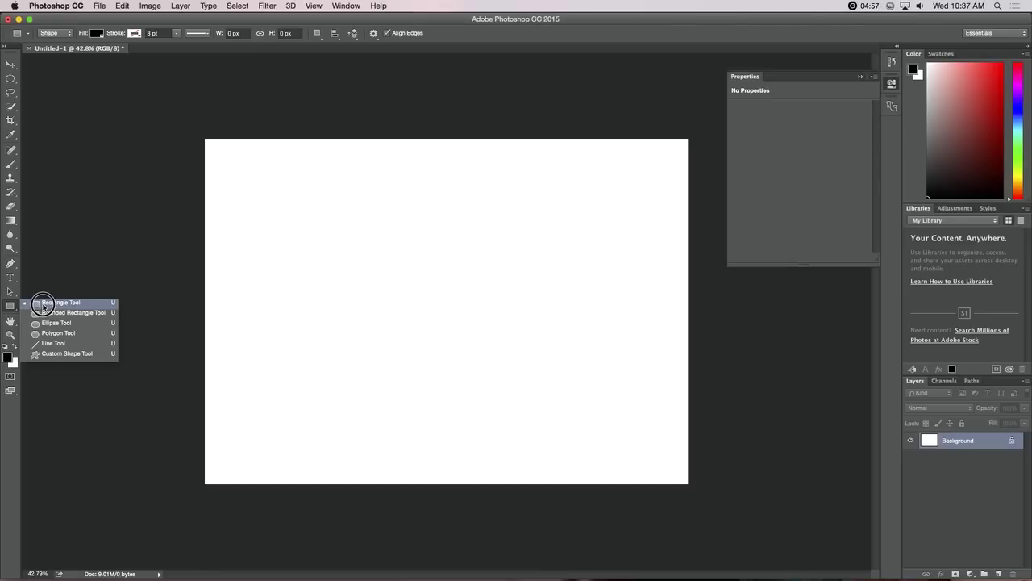
{"action": "left_click_drag", "start_coordinate": [43, 304], "coordinate": [45, 303]}
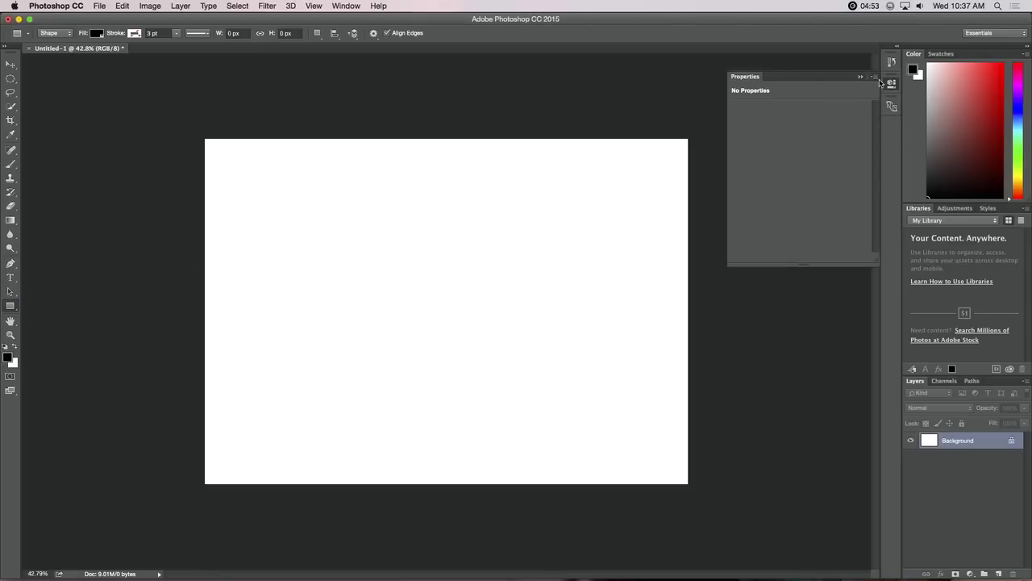
Step: Draw a 1129 × 660 px rectangle shape with light blue fill and red stroke
{"action": "left_click", "coordinate": [860, 77]}
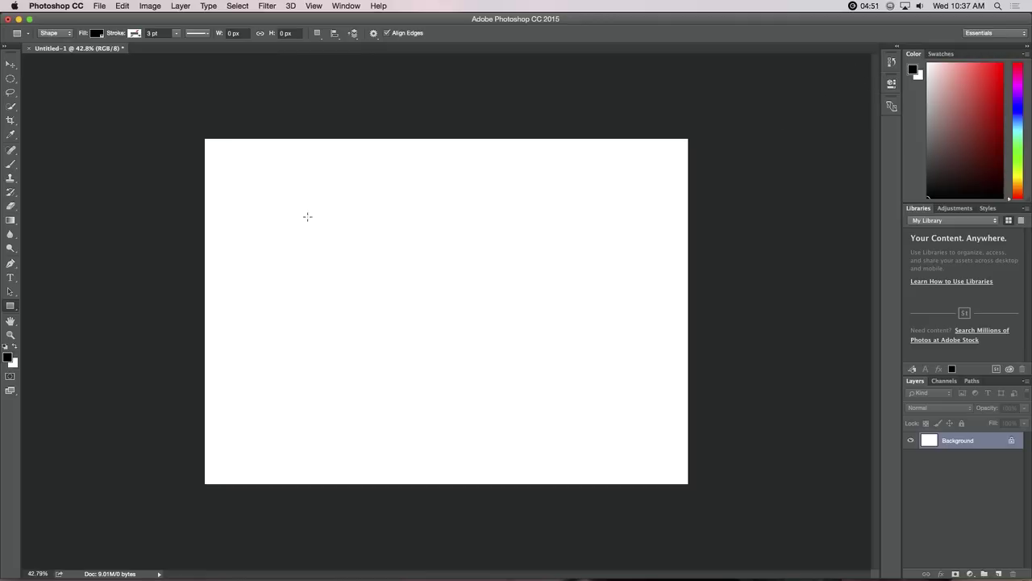
{"action": "left_click_drag", "start_coordinate": [254, 191], "coordinate": [514, 343]}
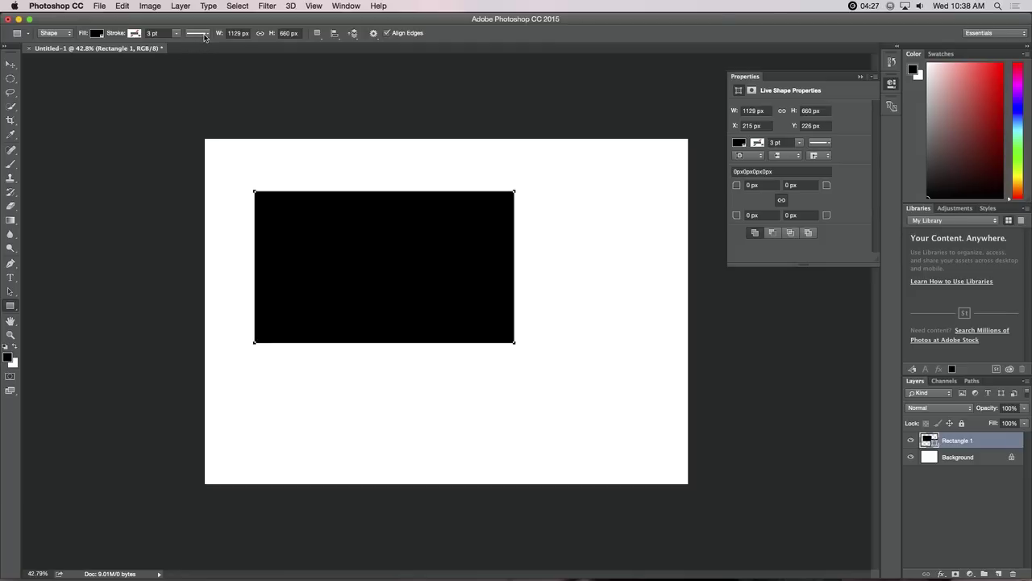
{"action": "left_click", "coordinate": [99, 36]}
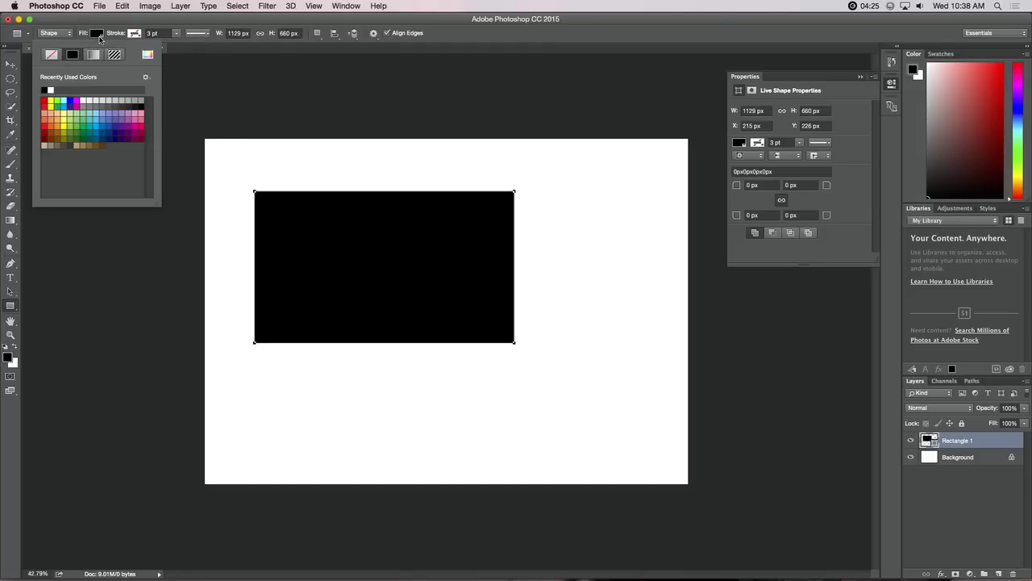
{"action": "left_click", "coordinate": [97, 121]}
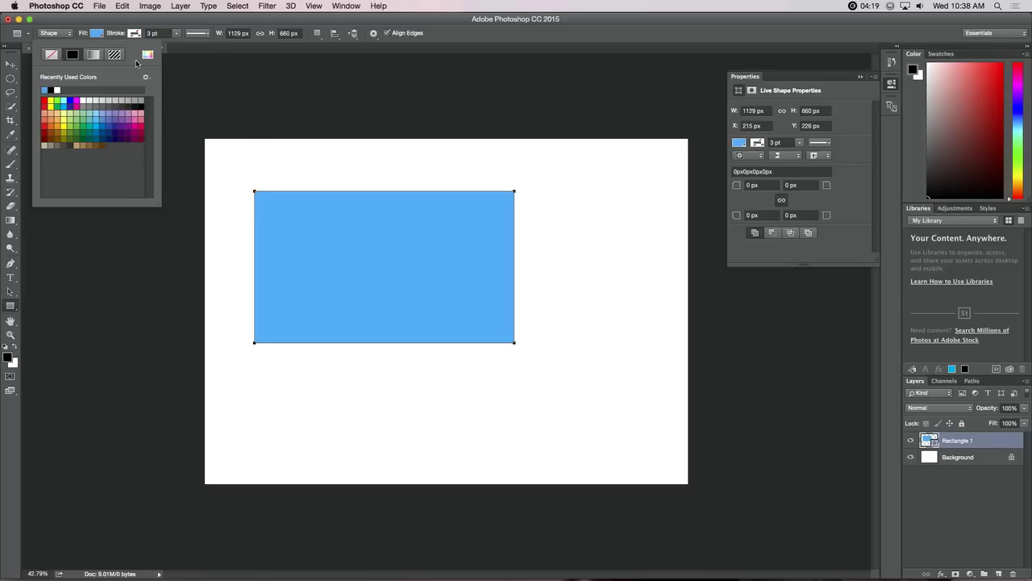
{"action": "left_click", "coordinate": [135, 35]}
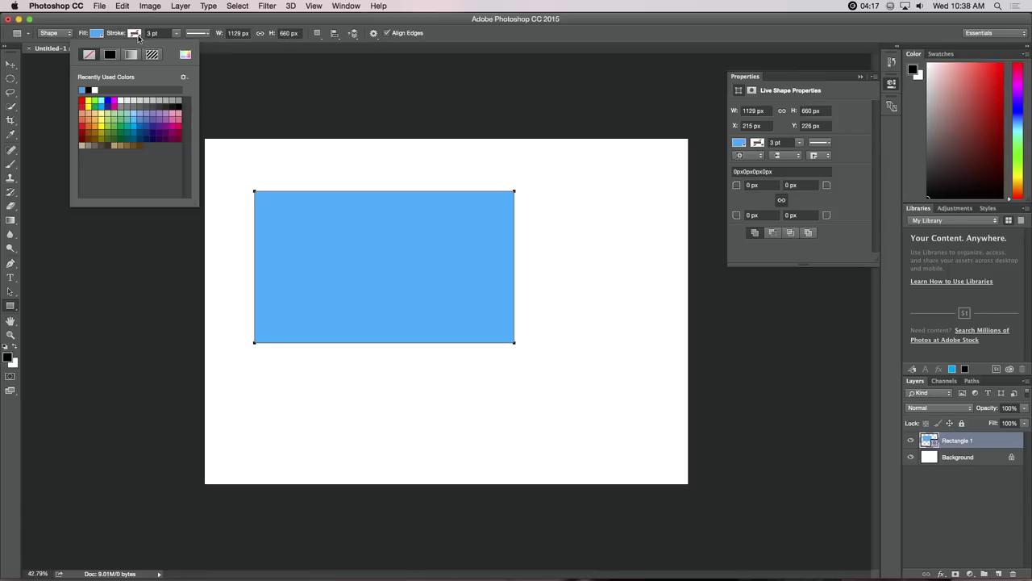
{"action": "left_click", "coordinate": [82, 100]}
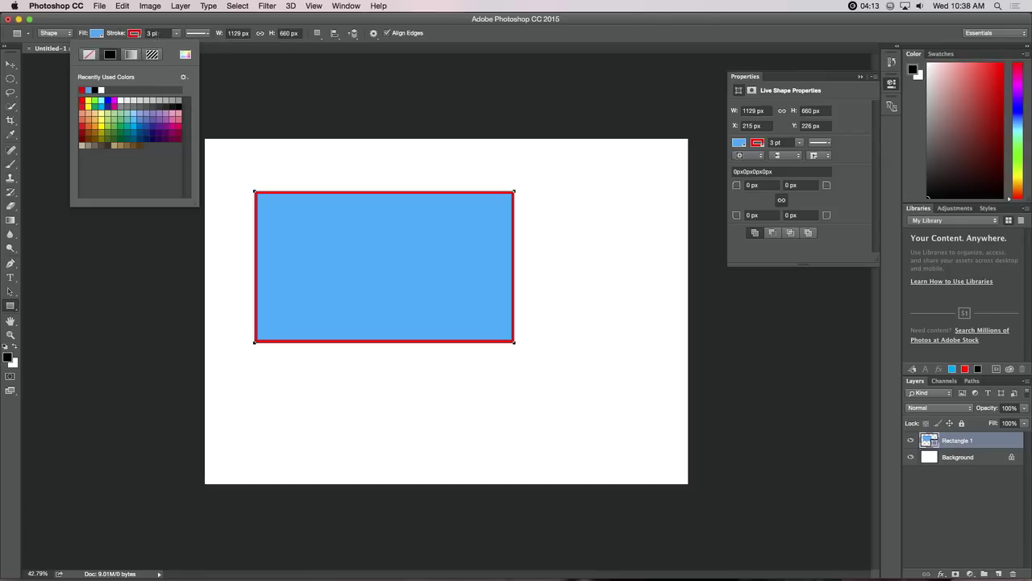
Step: Thicken the red stroke to 4.20 pt and try dashed and dotted line styles
{"action": "left_click", "coordinate": [178, 38]}
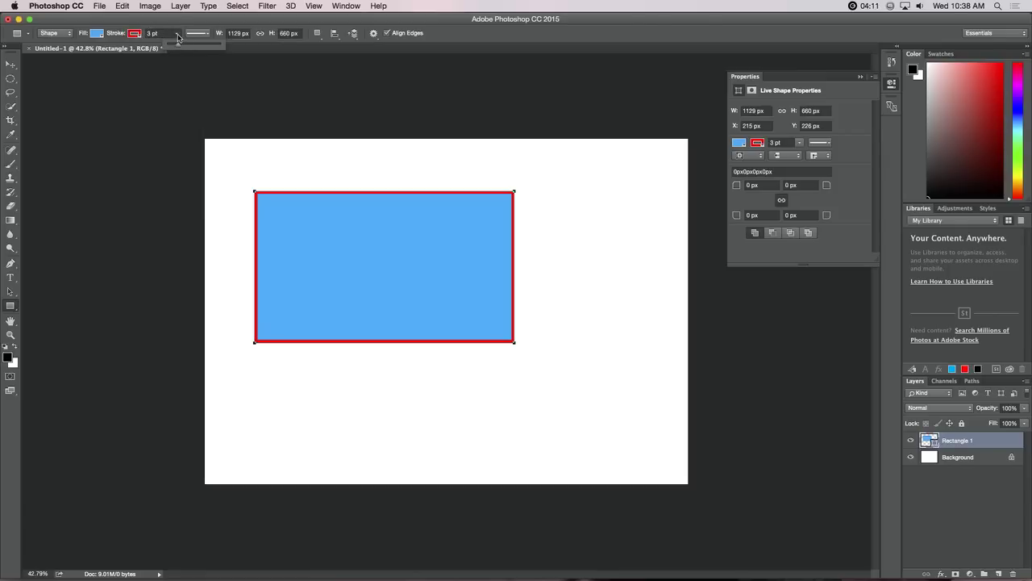
{"action": "mouse_move", "coordinate": [177, 37]}
{"action": "left_mouse_down"}
{"action": "mouse_move", "coordinate": [184, 49]}
{"action": "mouse_move", "coordinate": [175, 48]}
{"action": "left_mouse_up"}
{"action": "left_click", "coordinate": [208, 37]}
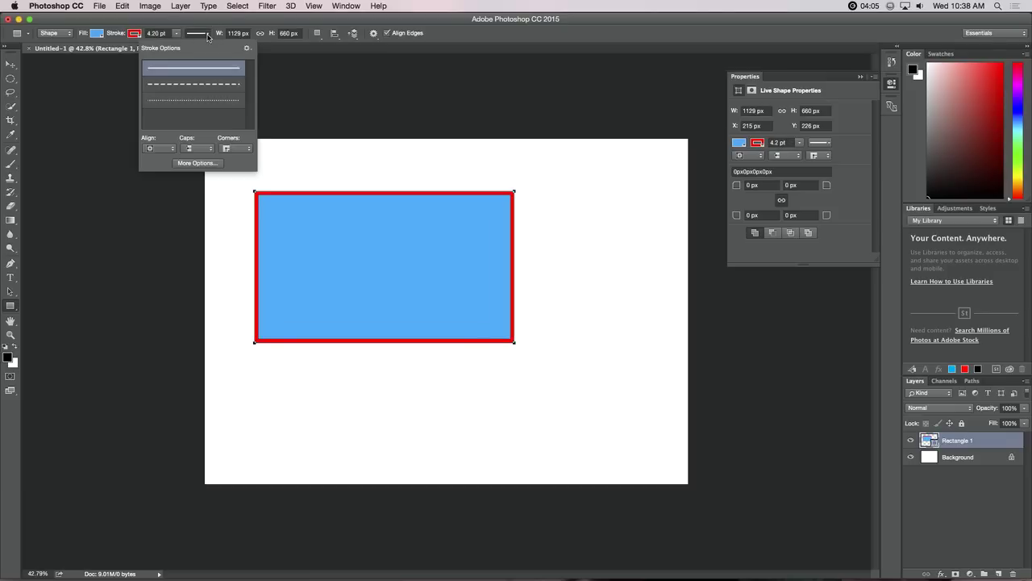
{"action": "left_click", "coordinate": [192, 85]}
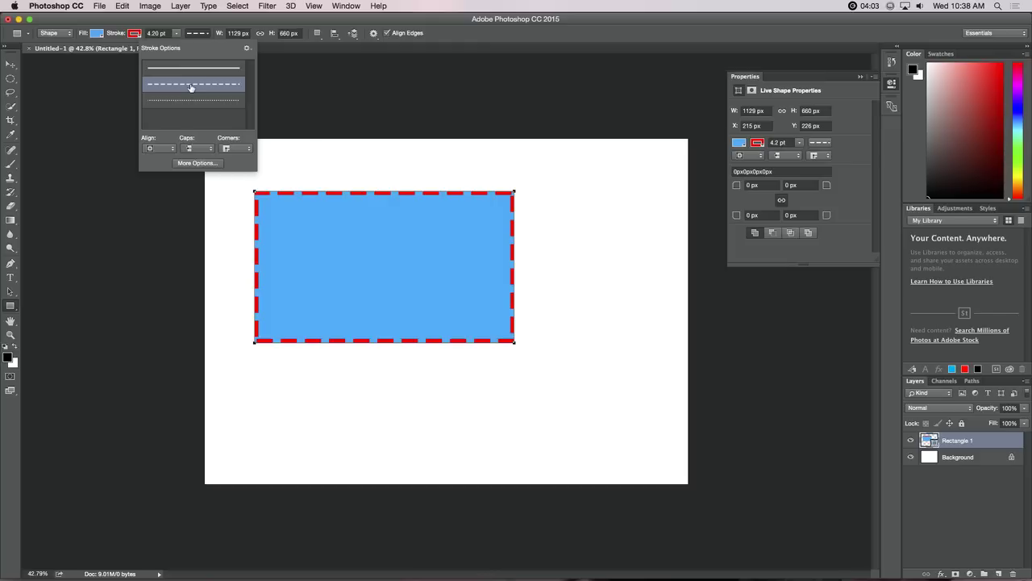
{"action": "left_click", "coordinate": [207, 36]}
{"action": "left_click", "coordinate": [207, 36]}
{"action": "left_click", "coordinate": [193, 100]}
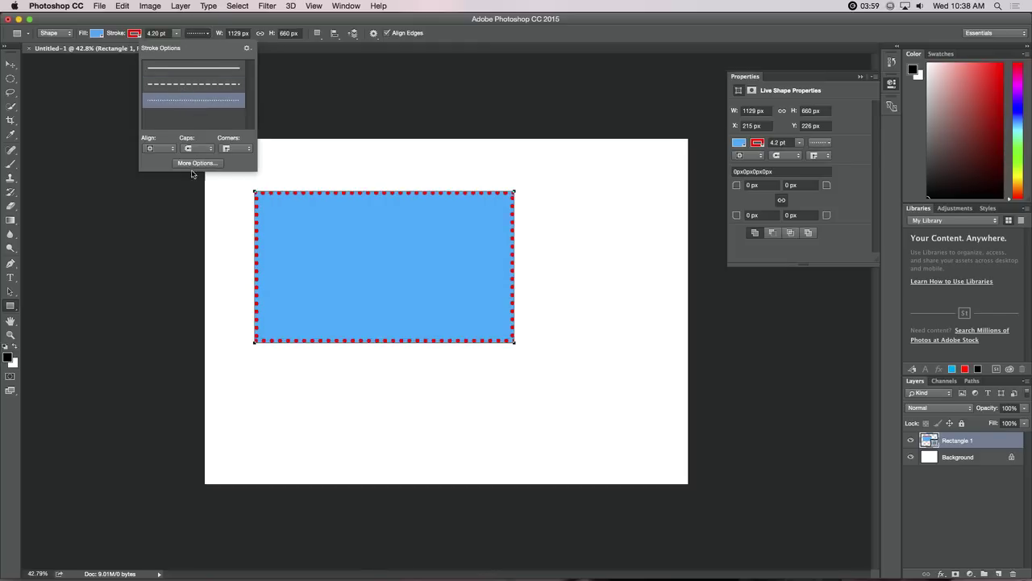
Step: Try different corner and end-cap styles for the rectangle's stroke
{"action": "left_click", "coordinate": [228, 148]}
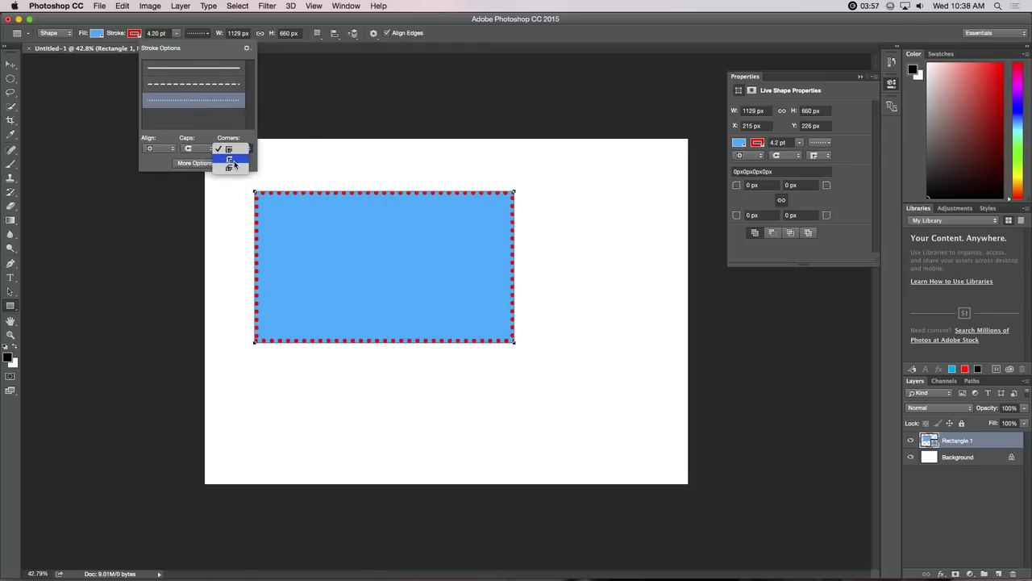
{"action": "left_click", "coordinate": [232, 159]}
{"action": "left_click", "coordinate": [233, 148]}
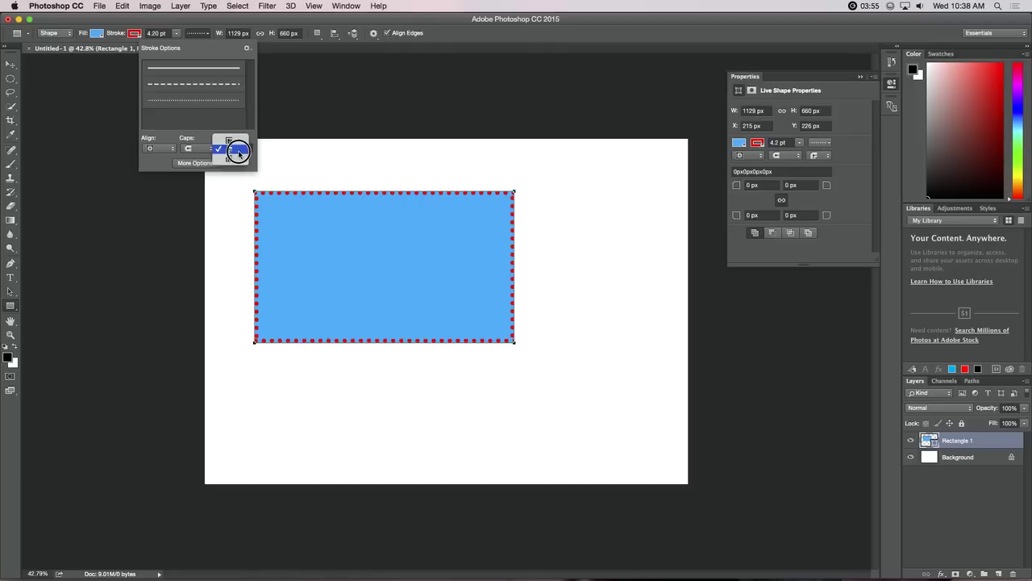
{"action": "left_click", "coordinate": [234, 143]}
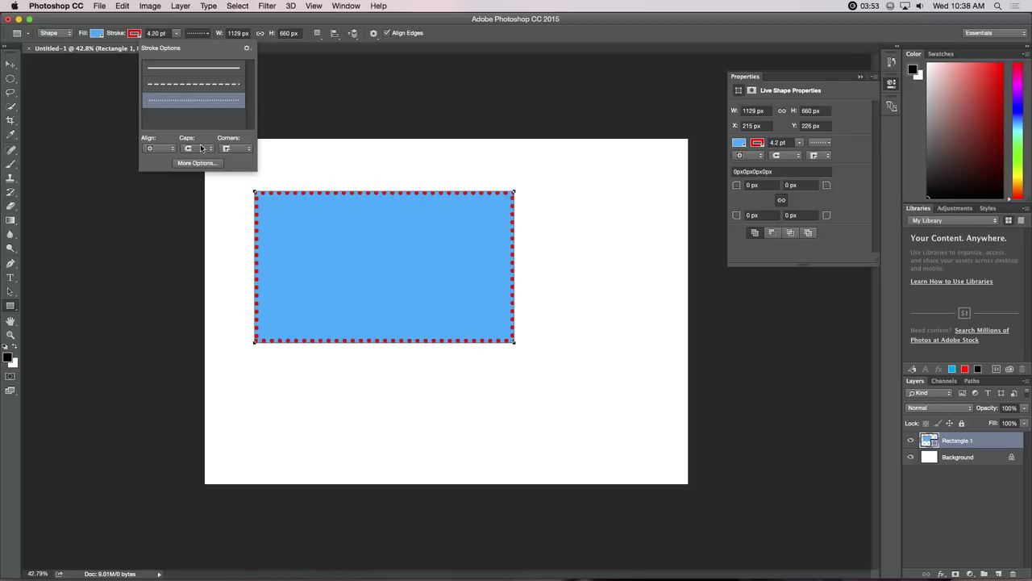
{"action": "left_click", "coordinate": [199, 149]}
{"action": "left_click", "coordinate": [201, 153]}
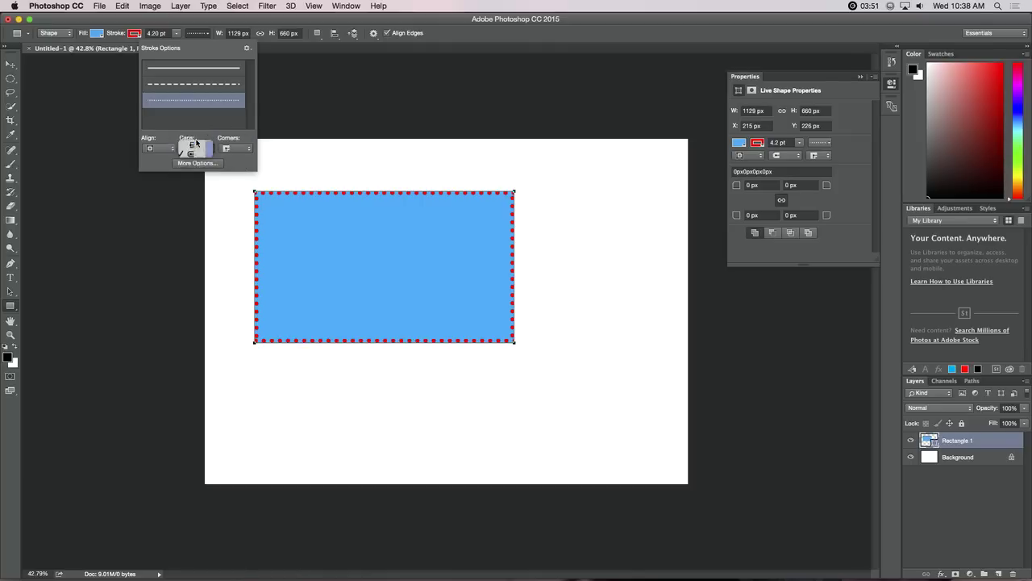
{"action": "left_click", "coordinate": [208, 153]}
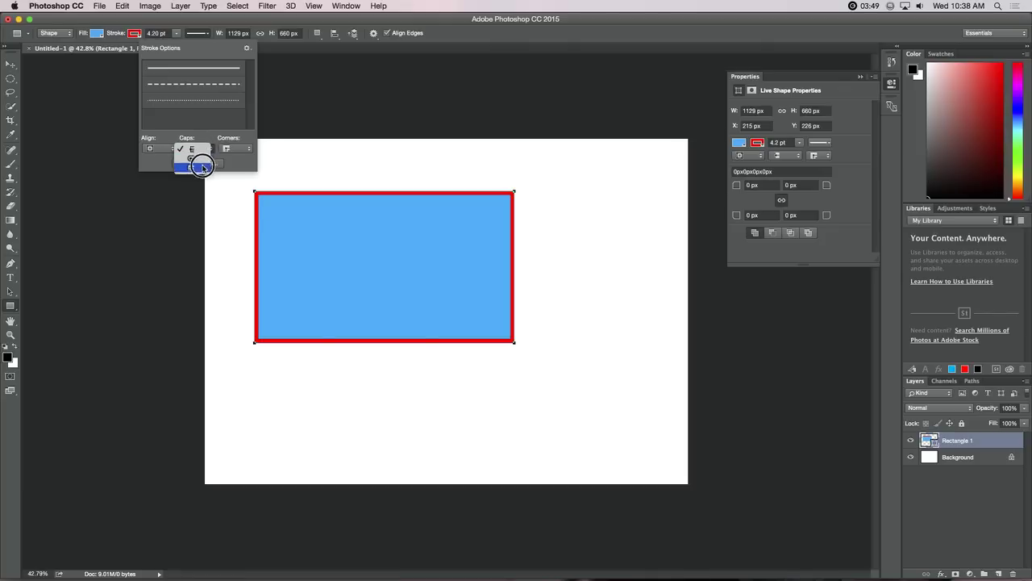
{"action": "left_click", "coordinate": [201, 161]}
Step: Make the stroke solid and set its alignment to Inside after trying Outside
{"action": "left_click", "coordinate": [199, 150]}
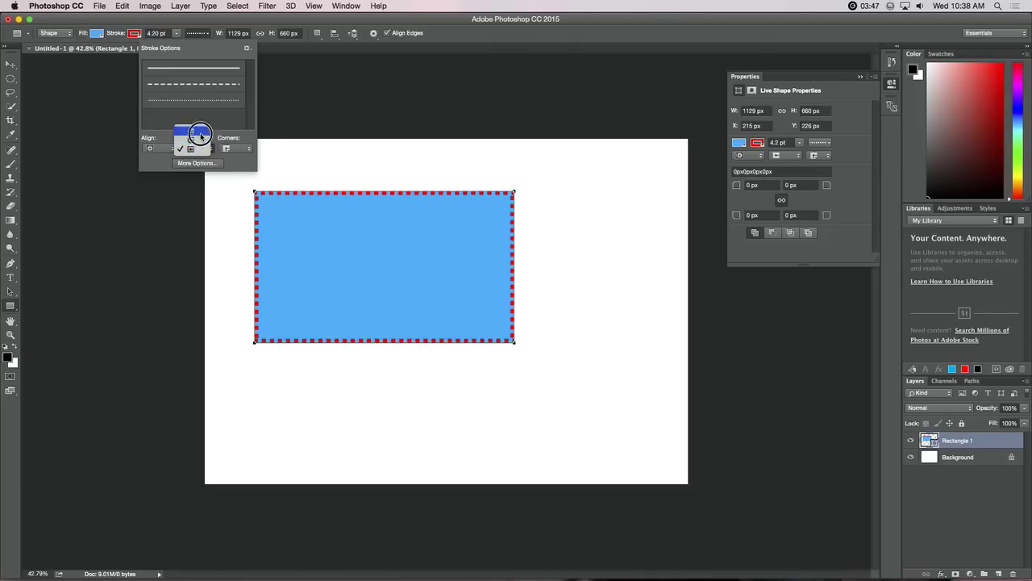
{"action": "left_click", "coordinate": [175, 147]}
{"action": "left_click", "coordinate": [162, 150]}
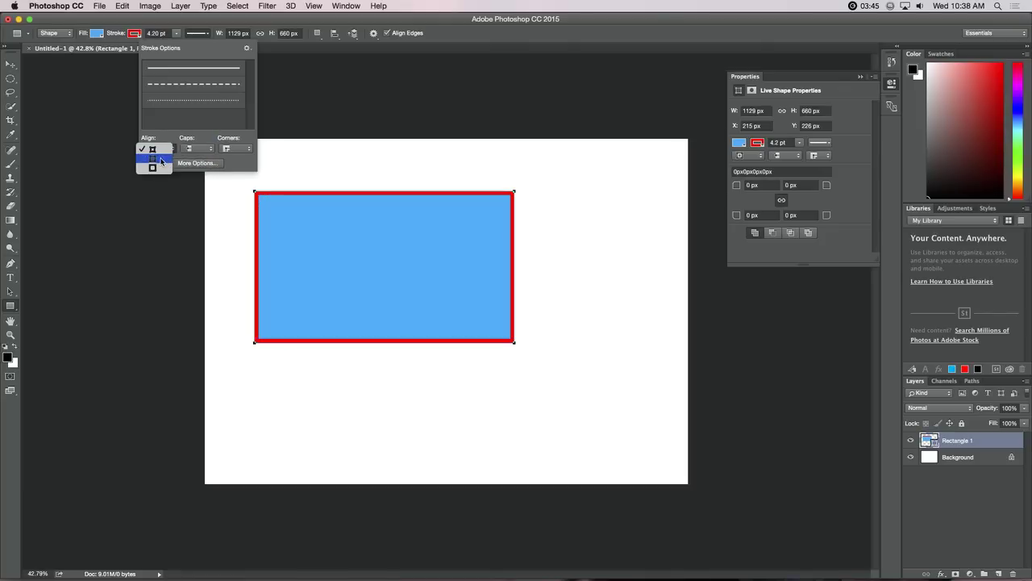
{"action": "left_click", "coordinate": [159, 162]}
{"action": "left_click", "coordinate": [167, 152]}
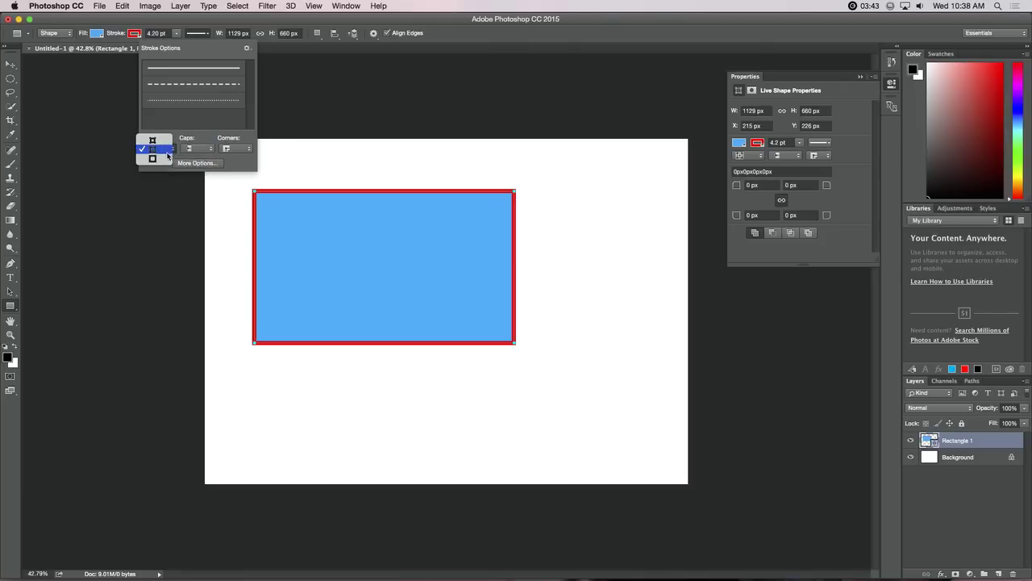
{"action": "left_click", "coordinate": [163, 159]}
{"action": "left_click", "coordinate": [168, 152]}
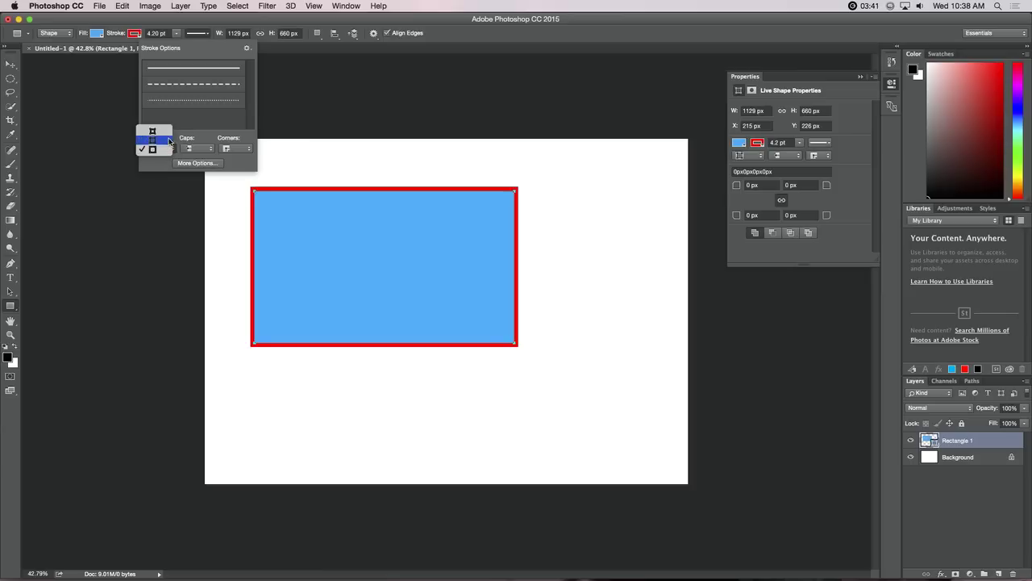
{"action": "left_click", "coordinate": [167, 129]}
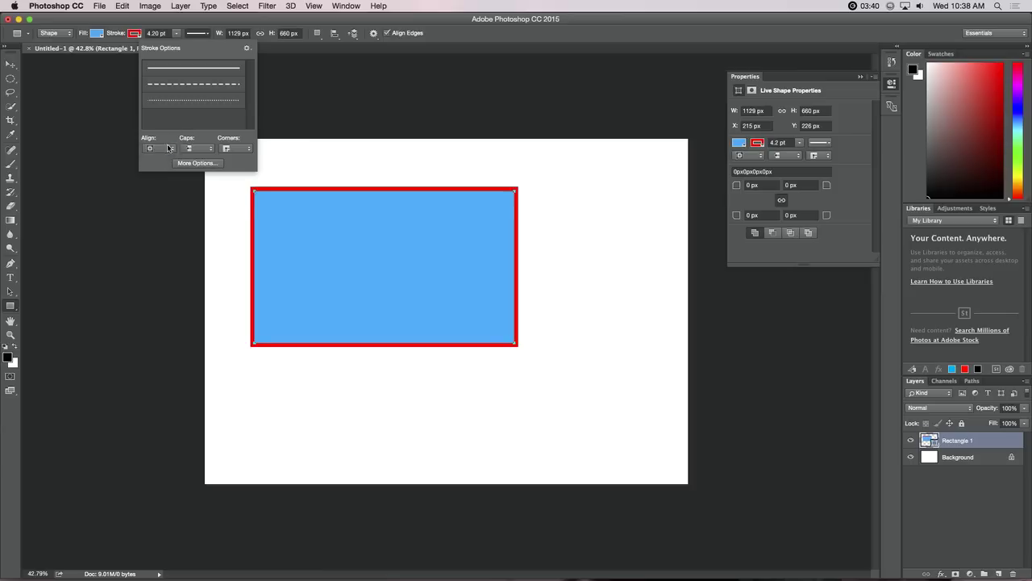
Step: Resize the rectangle to 1920 px wide and 1200 px high in the options bar
{"action": "left_click", "coordinate": [231, 33]}
{"action": "left_click", "coordinate": [237, 33]}
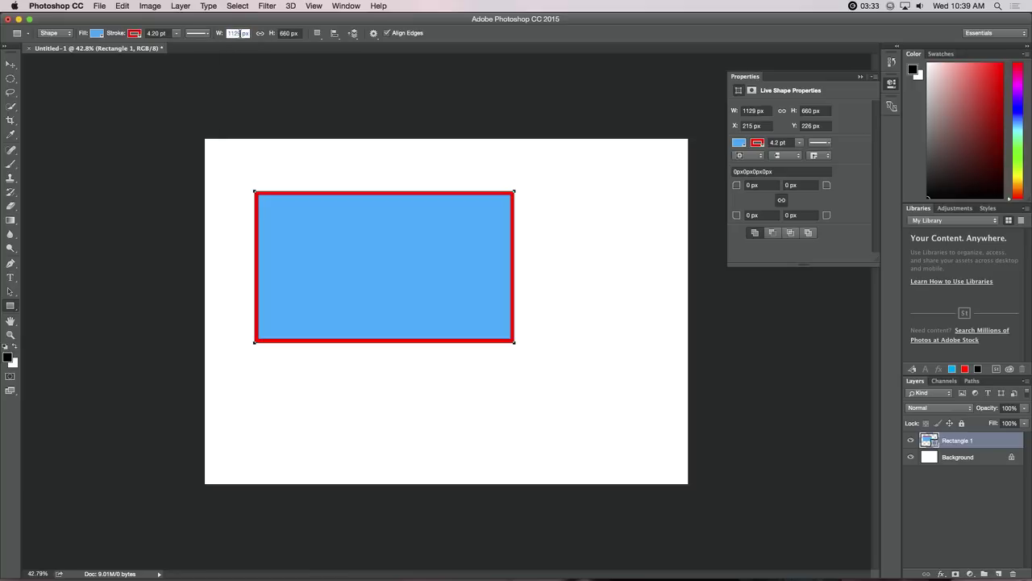
{"action": "left_click_drag", "start_coordinate": [239, 34], "coordinate": [213, 33]}
{"action": "type", "text": "15"}
{"action": "key", "text": "Return"}
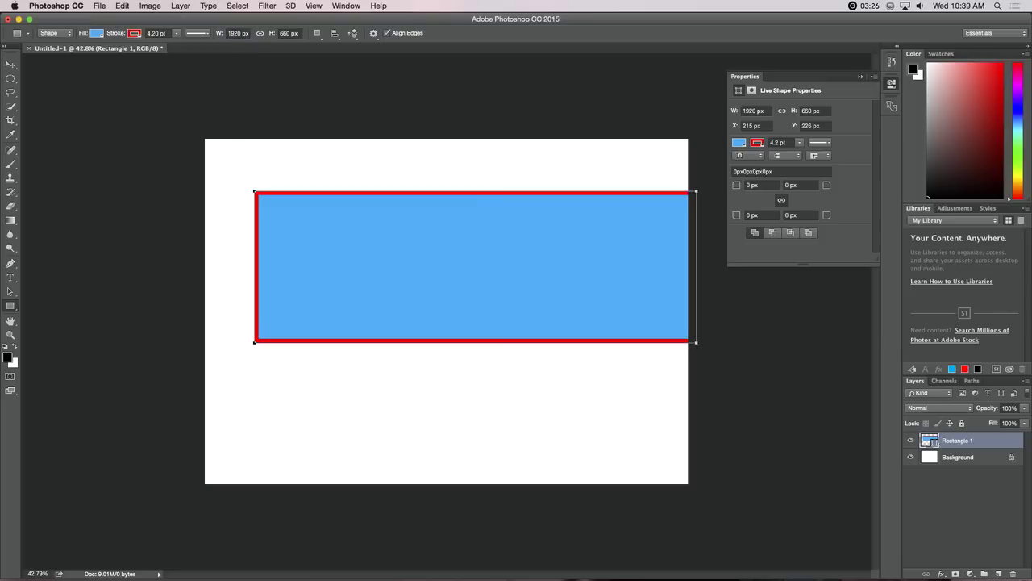
{"action": "left_click", "coordinate": [284, 33]}
{"action": "double_click", "coordinate": [284, 33]}
{"action": "type", "text": "1200"}
{"action": "key", "text": "Return"}
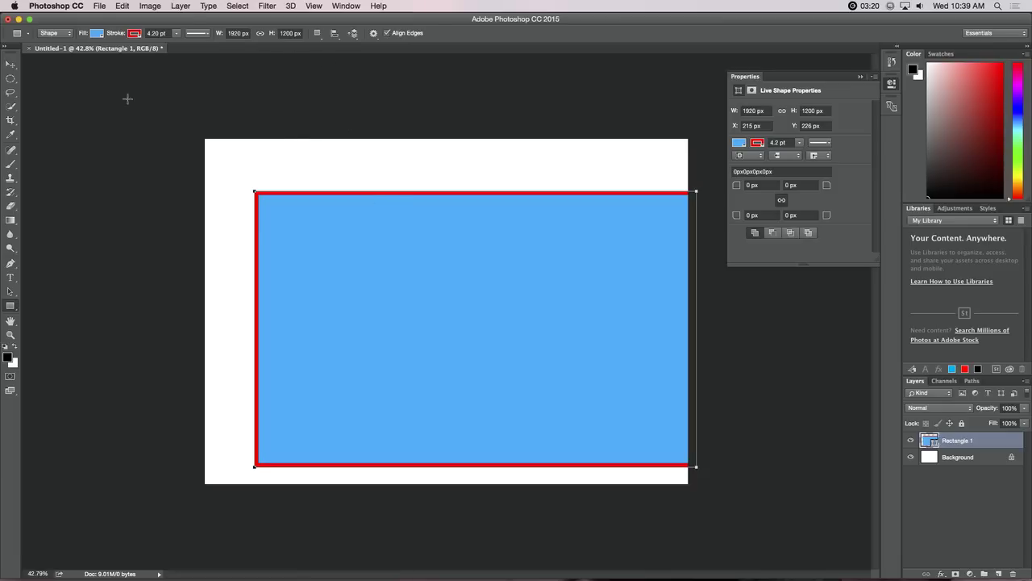
Step: Move the rectangle up and left with the Move tool, then delete the rectangle layer
{"action": "left_click", "coordinate": [11, 64]}
{"action": "left_click_drag", "start_coordinate": [395, 231], "coordinate": [370, 213]}
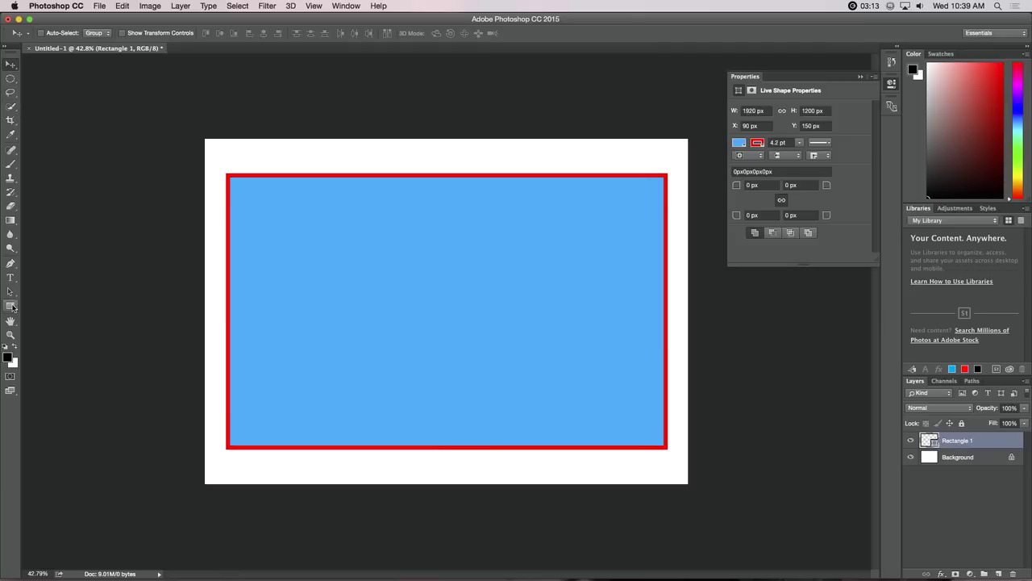
{"action": "left_click", "coordinate": [11, 305]}
{"action": "left_click", "coordinate": [11, 307]}
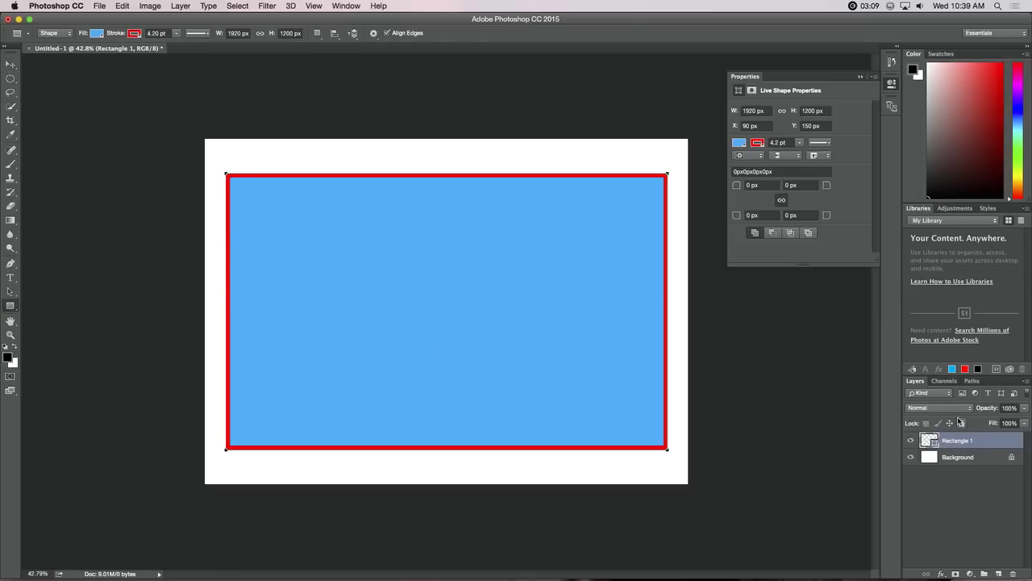
{"action": "key", "text": "Delete"}
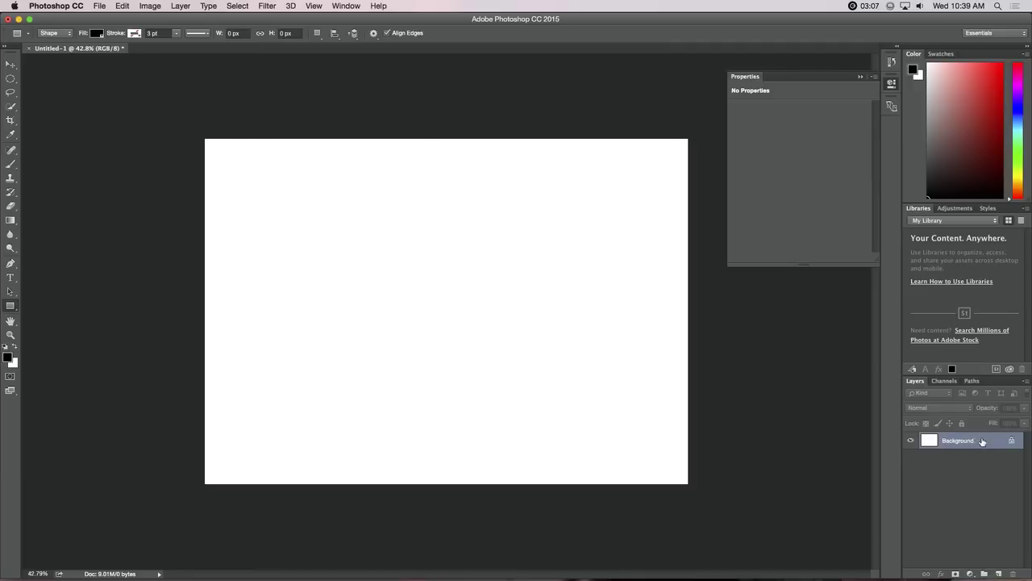
Step: Draw a test rounded rectangle, set the corner radius to 64 px, then redraw it with 64 px corners
{"action": "left_click_drag", "start_coordinate": [10, 306], "coordinate": [52, 314]}
{"action": "left_click_drag", "start_coordinate": [262, 175], "coordinate": [571, 368]}
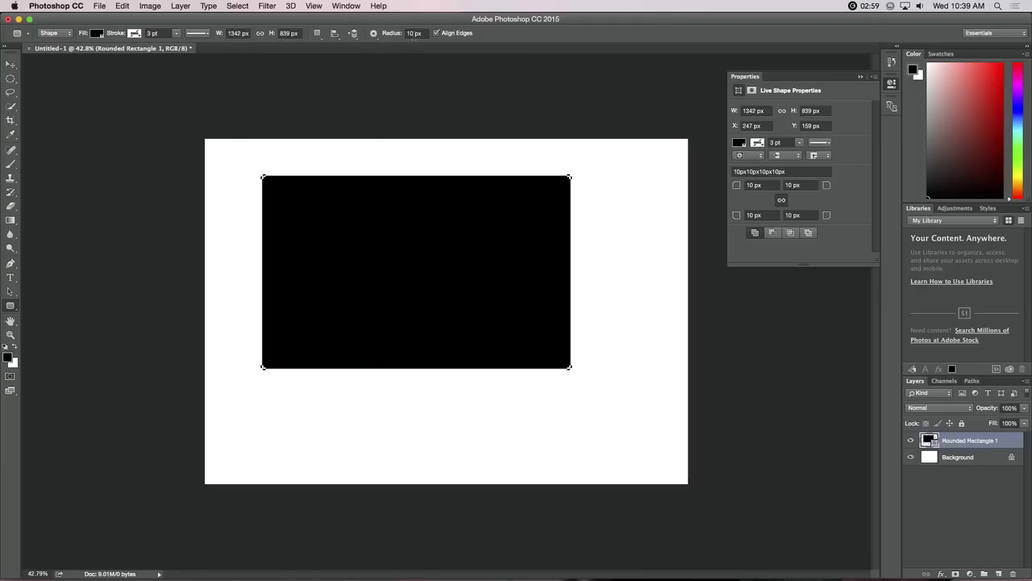
{"action": "left_click", "coordinate": [414, 33]}
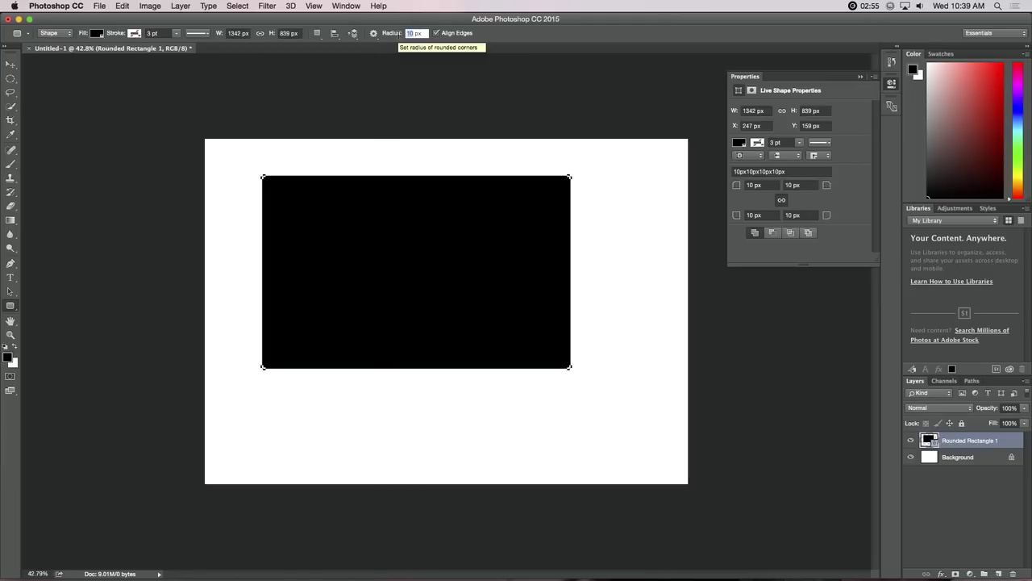
{"action": "type", "text": "64 px"}
{"action": "key", "text": "Return"}
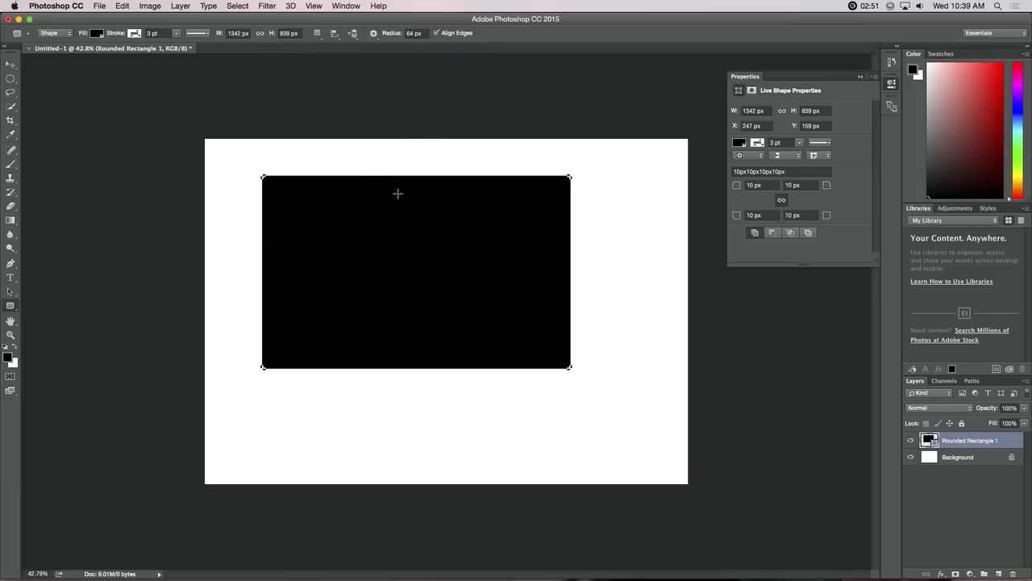
{"action": "key", "text": "BackSpace"}
{"action": "left_click_drag", "start_coordinate": [249, 174], "coordinate": [540, 371]}
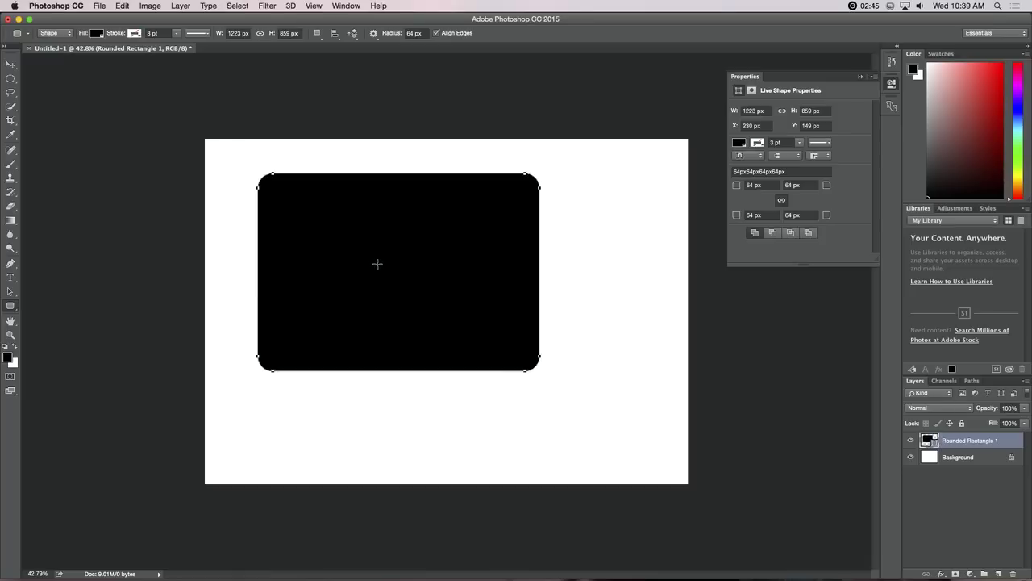
Step: Delete the rounded rectangle and draw a tall ellipse plus a circle on one Ellipse layer
{"action": "key", "text": "BackSpace"}
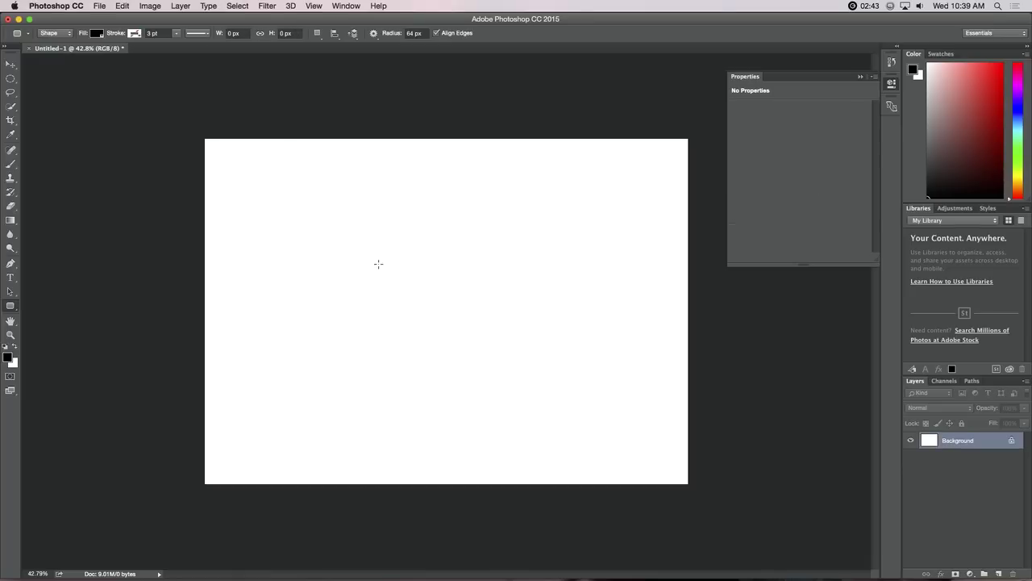
{"action": "left_click", "coordinate": [11, 307]}
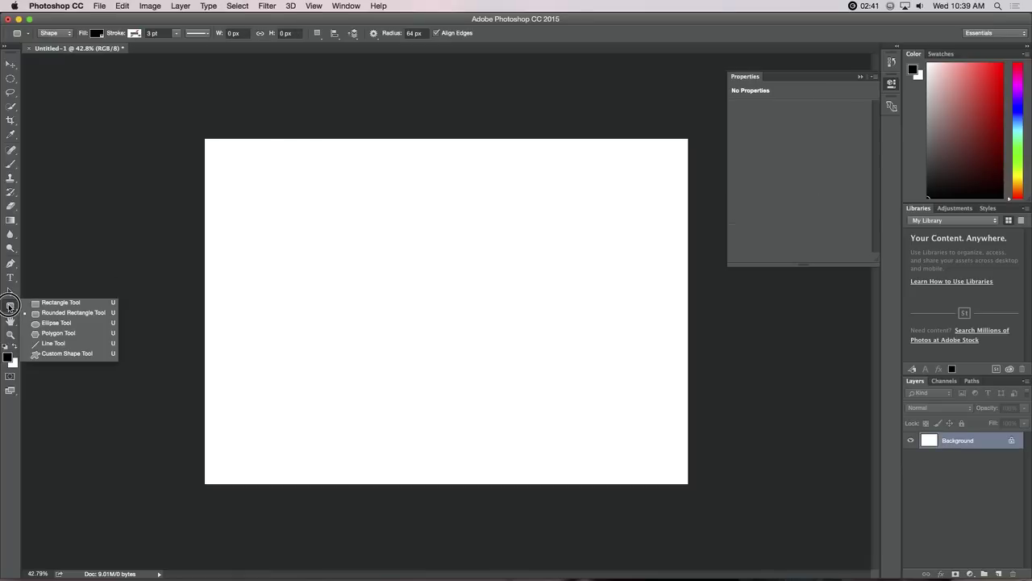
{"action": "left_click", "coordinate": [46, 325]}
{"action": "left_click_drag", "start_coordinate": [315, 181], "coordinate": [387, 368]}
{"action": "key", "text": "shift"}
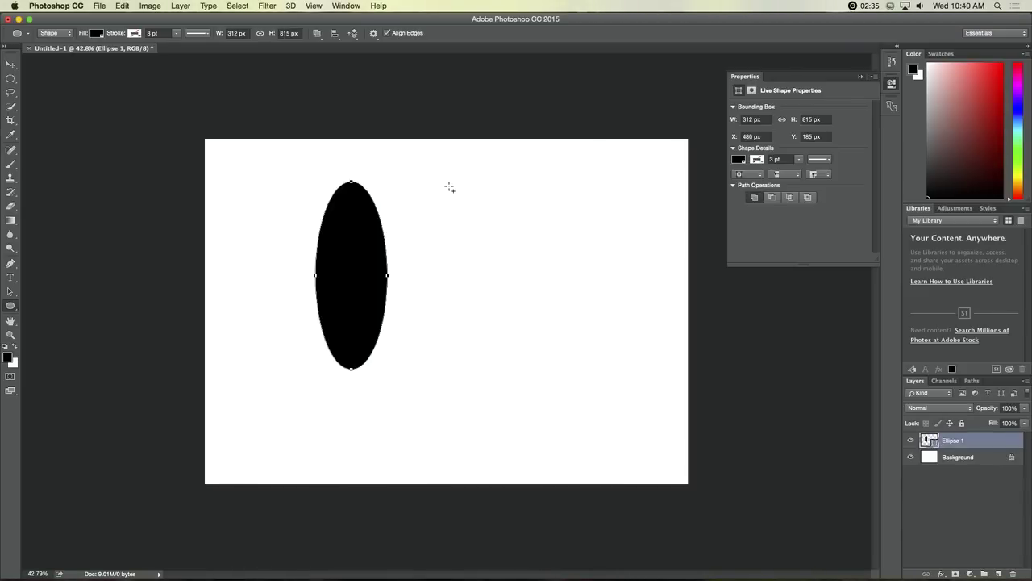
{"action": "left_click_drag", "start_coordinate": [450, 185], "coordinate": [639, 418]}
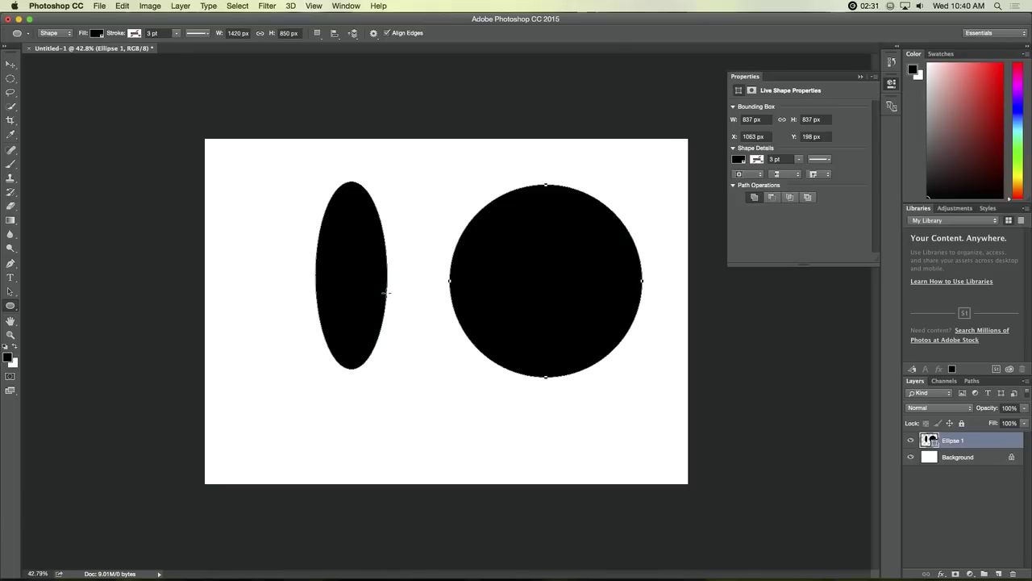
Step: Delete the circle and the ellipse, confirming the path conversion, to clear the canvas
{"action": "key", "text": "BackSpace"}
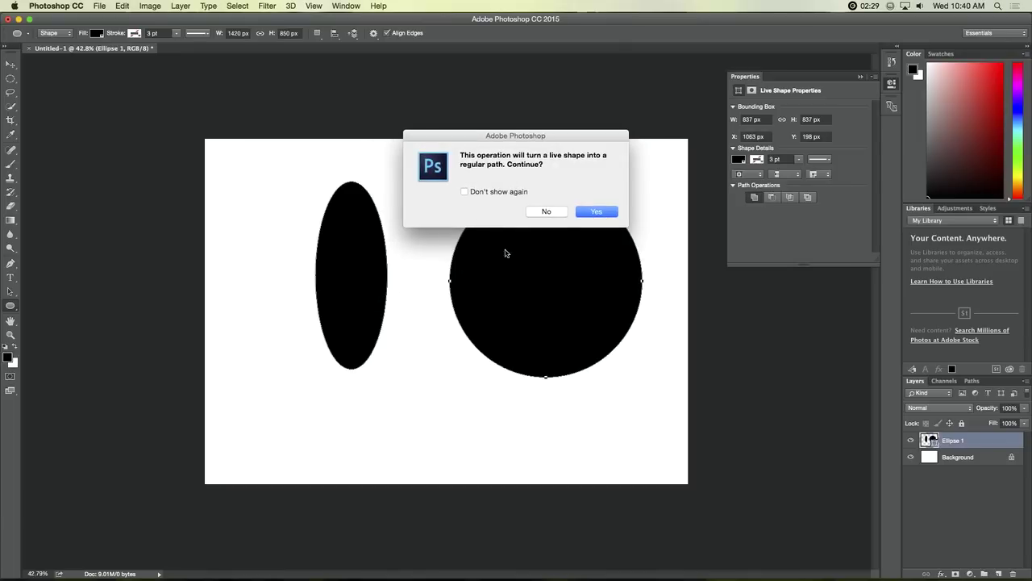
{"action": "left_click", "coordinate": [585, 210]}
{"action": "key", "text": "BackSpace"}
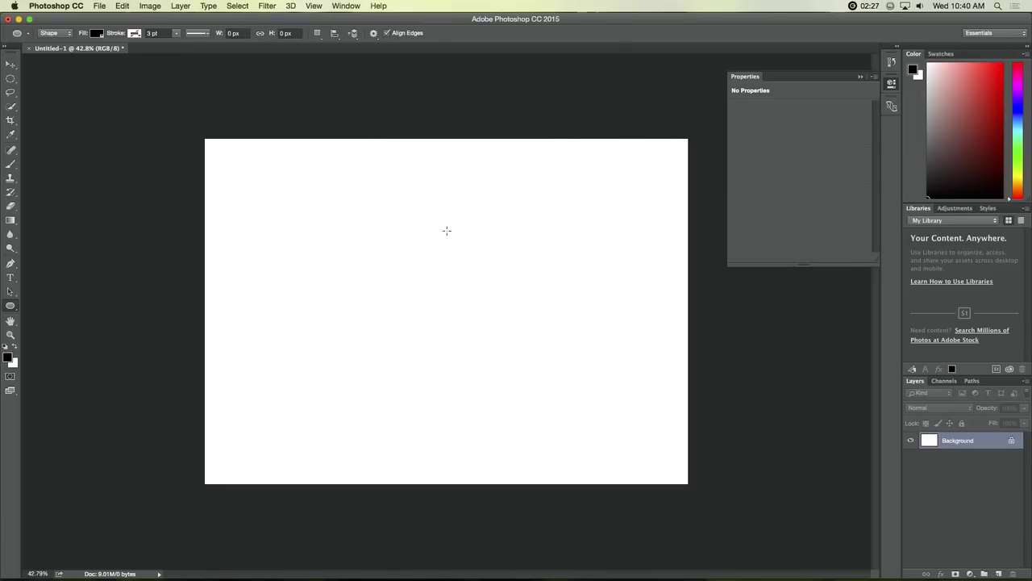
Step: Draw a 5-sided pentagon and a 3-sided triangle with the Polygon Tool
{"action": "left_click", "coordinate": [12, 307]}
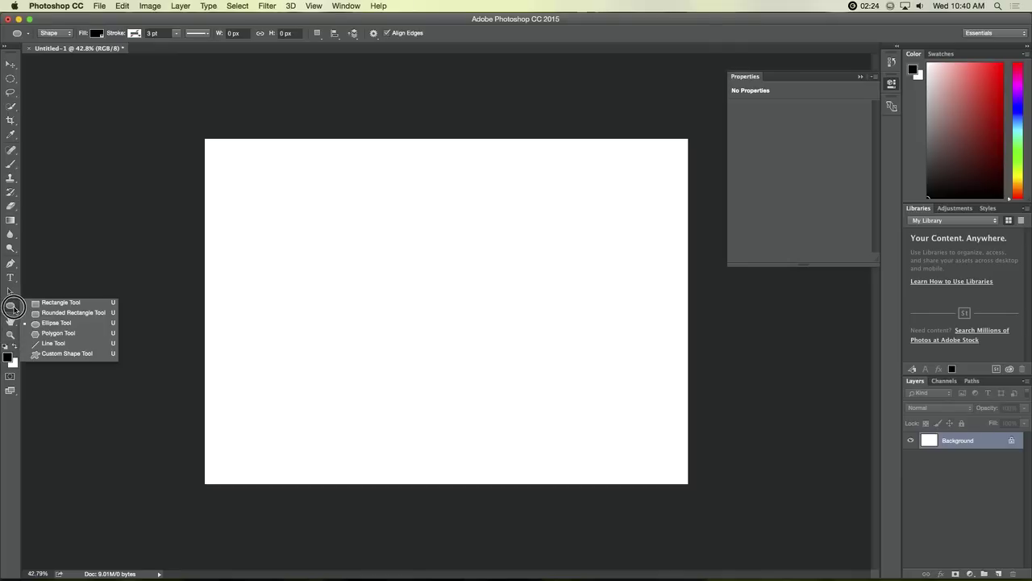
{"action": "left_click", "coordinate": [49, 332]}
{"action": "mouse_move", "coordinate": [320, 199]}
{"action": "left_mouse_down"}
{"action": "mouse_move", "coordinate": [422, 272]}
{"action": "mouse_move", "coordinate": [350, 222]}
{"action": "left_mouse_up"}
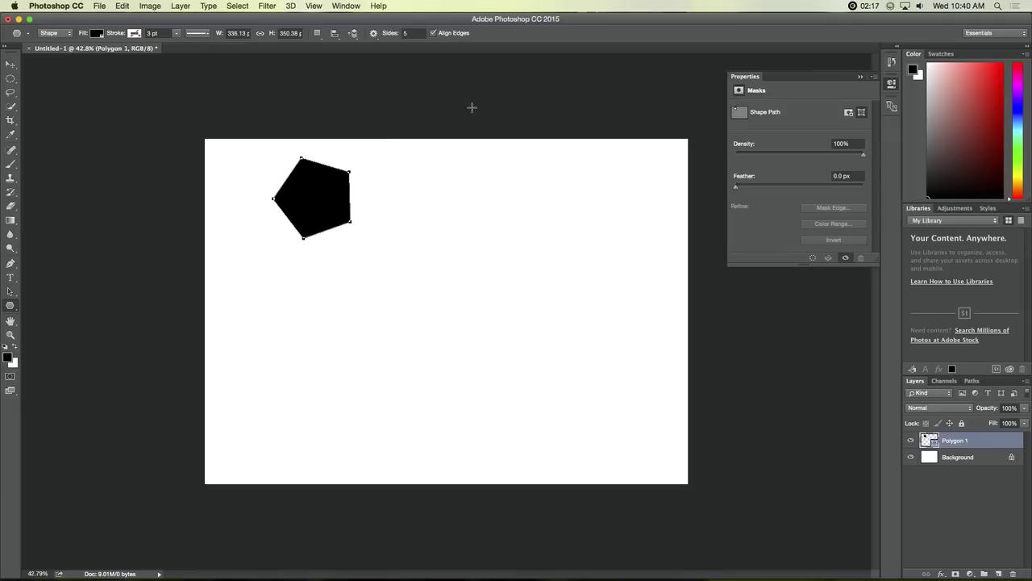
{"action": "left_click", "coordinate": [413, 33]}
{"action": "left_click_drag", "start_coordinate": [481, 242], "coordinate": [536, 287]}
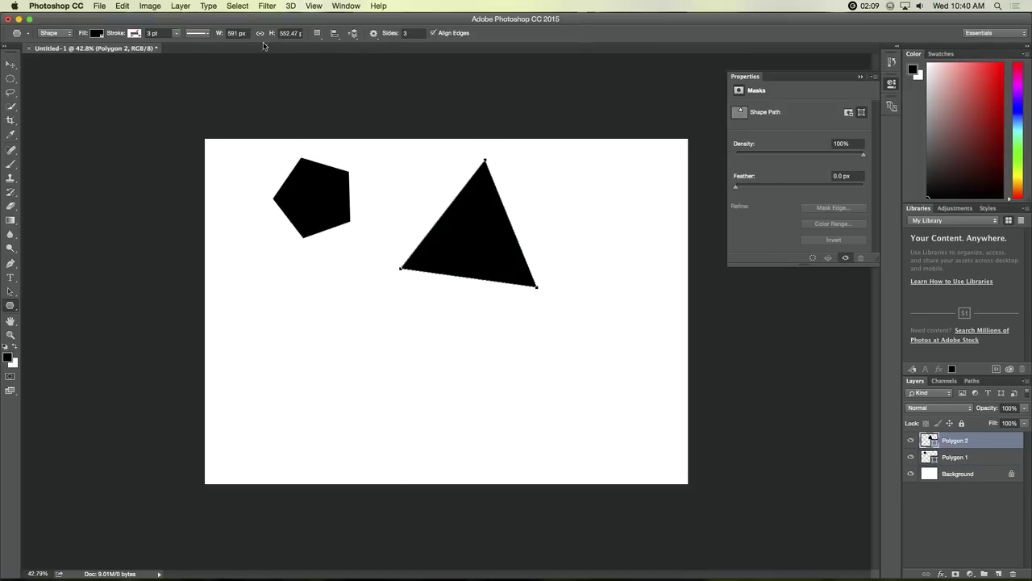
Step: Enable Star, draw three-point and five-point stars, then undo all shapes back to blank
{"action": "left_click", "coordinate": [377, 34]}
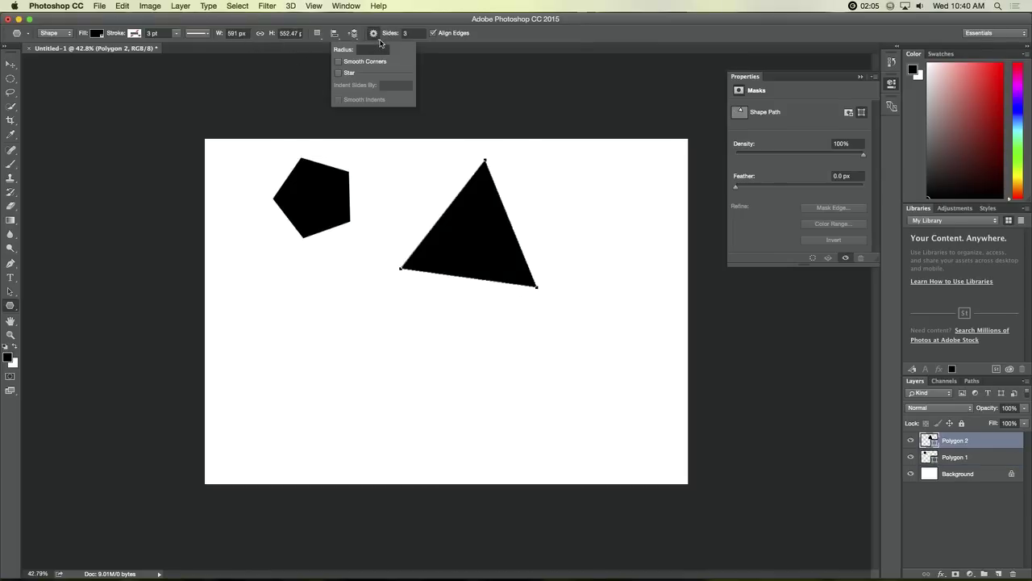
{"action": "left_click", "coordinate": [340, 73]}
{"action": "left_click_drag", "start_coordinate": [293, 279], "coordinate": [348, 322]}
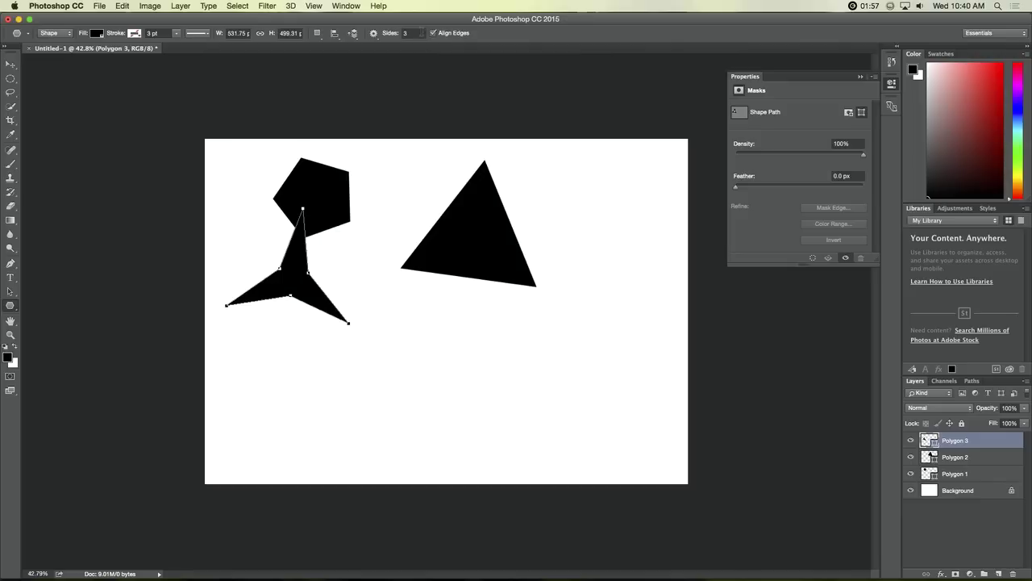
{"action": "left_click", "coordinate": [414, 33]}
{"action": "left_click_drag", "start_coordinate": [446, 326], "coordinate": [494, 352]}
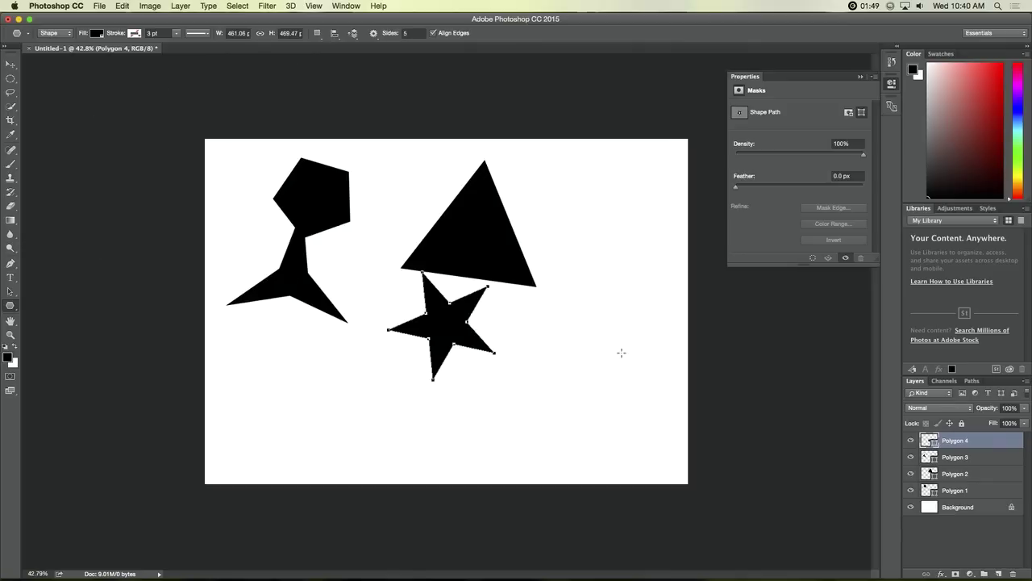
{"action": "key", "text": "super+alt+z"}
{"action": "key", "text": "super+alt+z"}
{"action": "key", "text": "super+alt+z"}
{"action": "key", "text": "super+alt+z"}
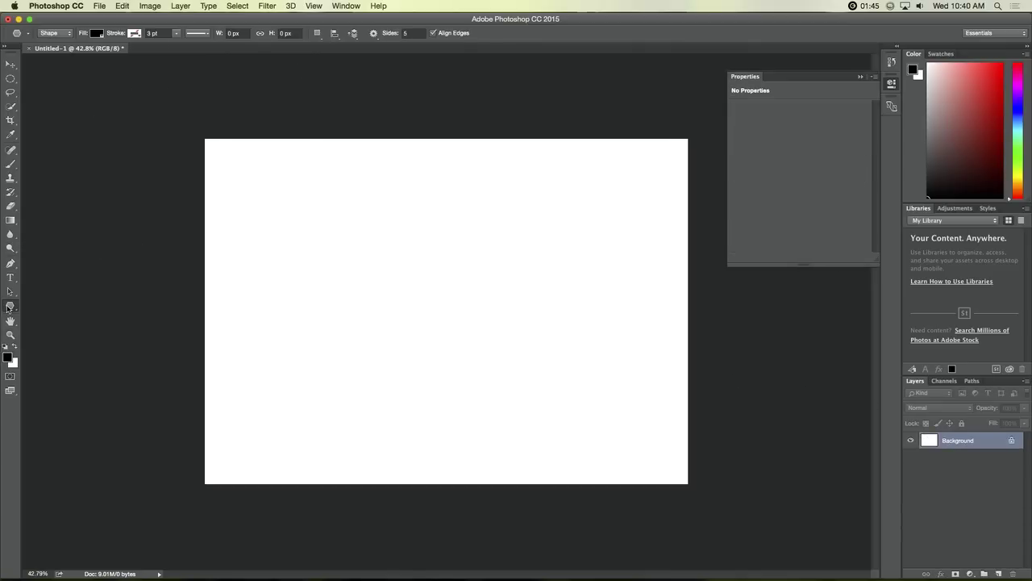
{"action": "left_click", "coordinate": [9, 307]}
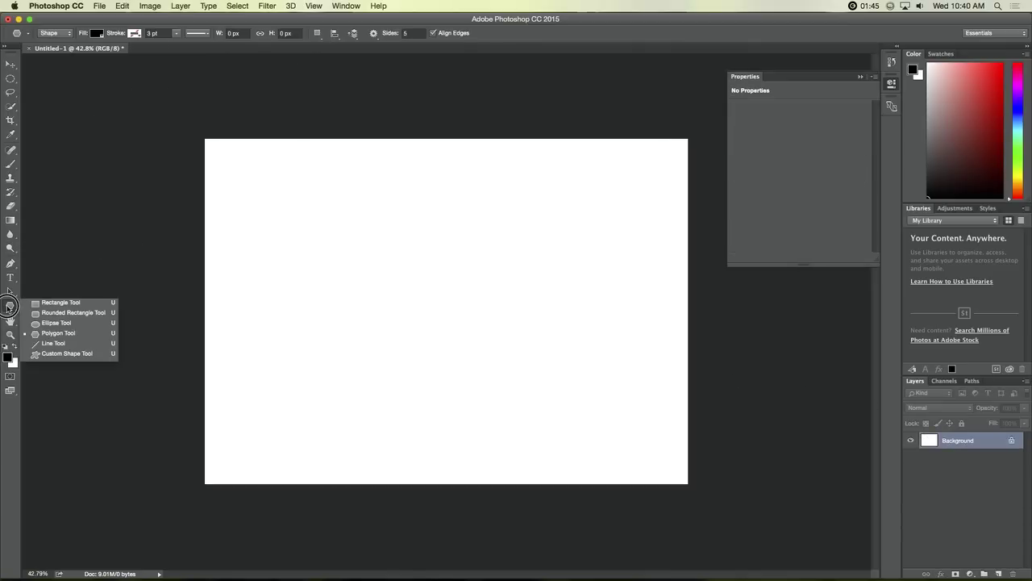
Step: Draw a thin 1 px straight line across the upper canvas and bring up its arrowhead settings
{"action": "left_click", "coordinate": [52, 343]}
{"action": "left_click_drag", "start_coordinate": [303, 239], "coordinate": [526, 234]}
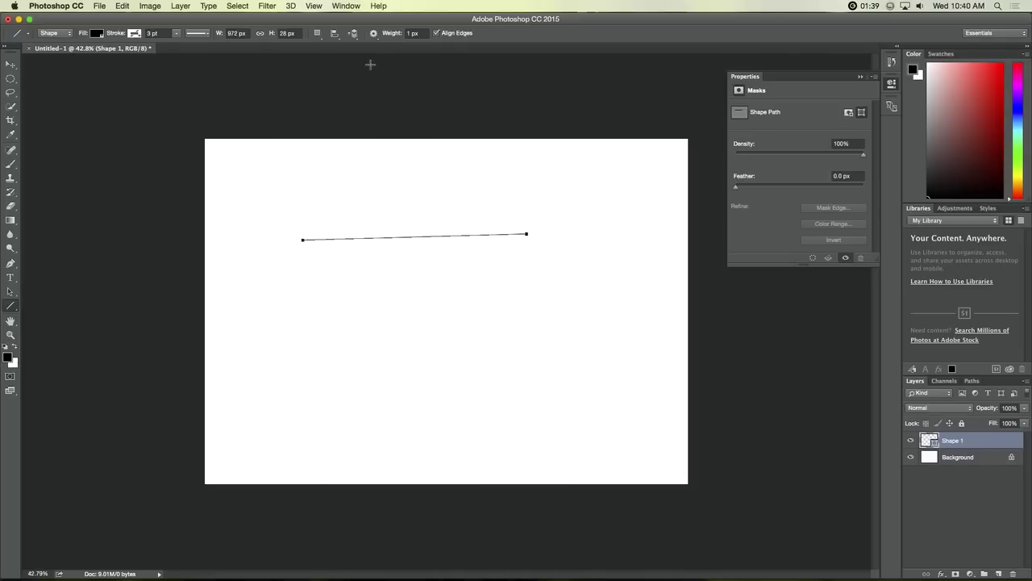
{"action": "left_click", "coordinate": [373, 34]}
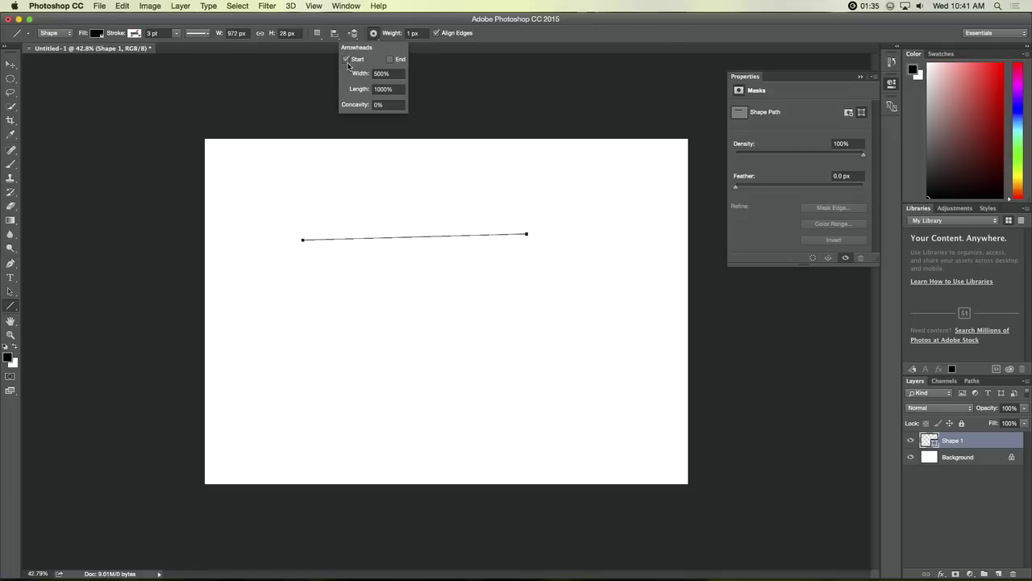
Step: Add end arrowheads, draw a second line, widen arrowheads to 524%, and draw a third line
{"action": "left_click", "coordinate": [389, 60]}
{"action": "left_click_drag", "start_coordinate": [305, 299], "coordinate": [532, 294]}
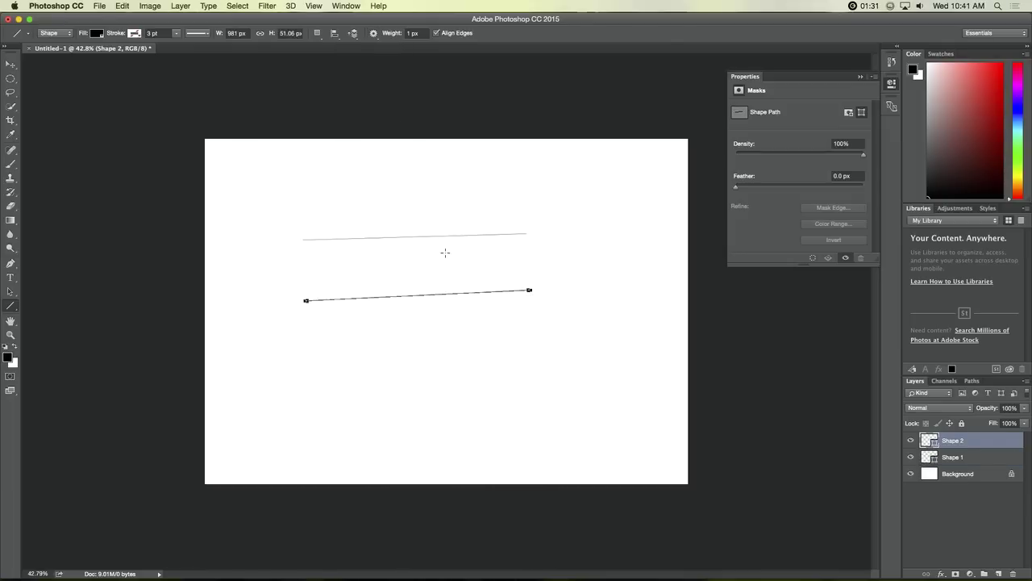
{"action": "left_click", "coordinate": [374, 33]}
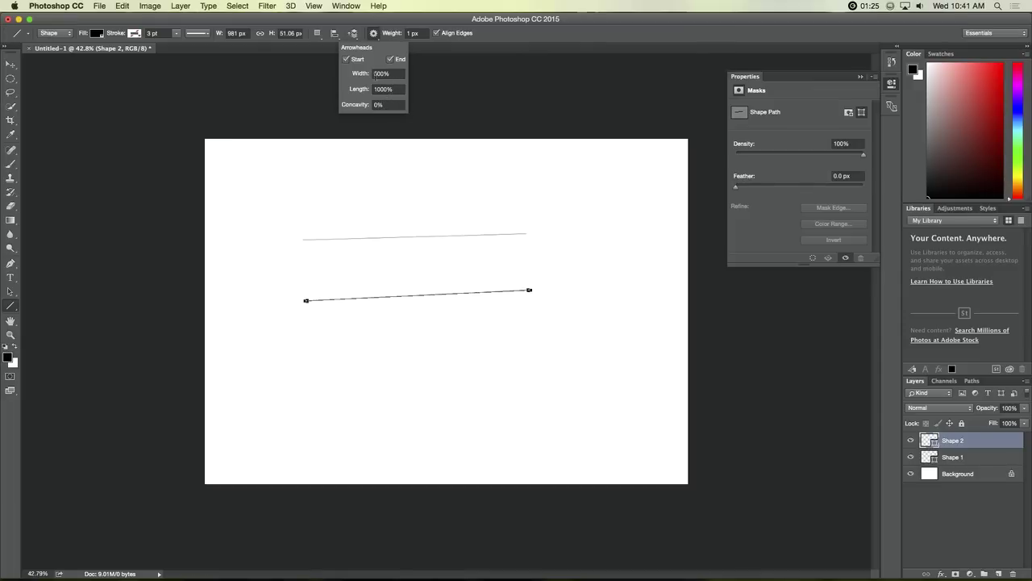
{"action": "left_click_drag", "start_coordinate": [360, 77], "coordinate": [410, 110]}
{"action": "left_click_drag", "start_coordinate": [318, 357], "coordinate": [533, 338]}
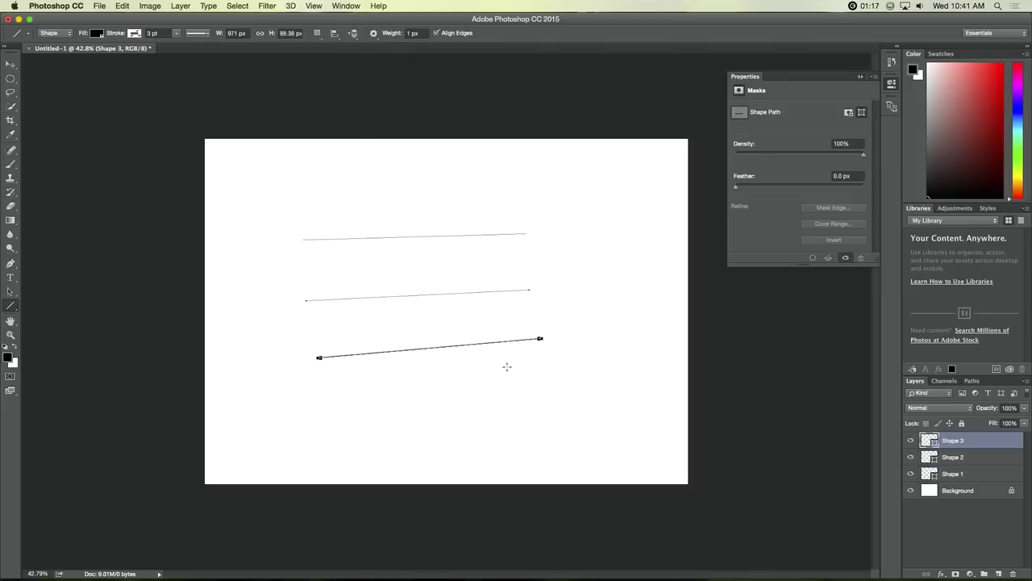
{"action": "left_click", "coordinate": [508, 367]}
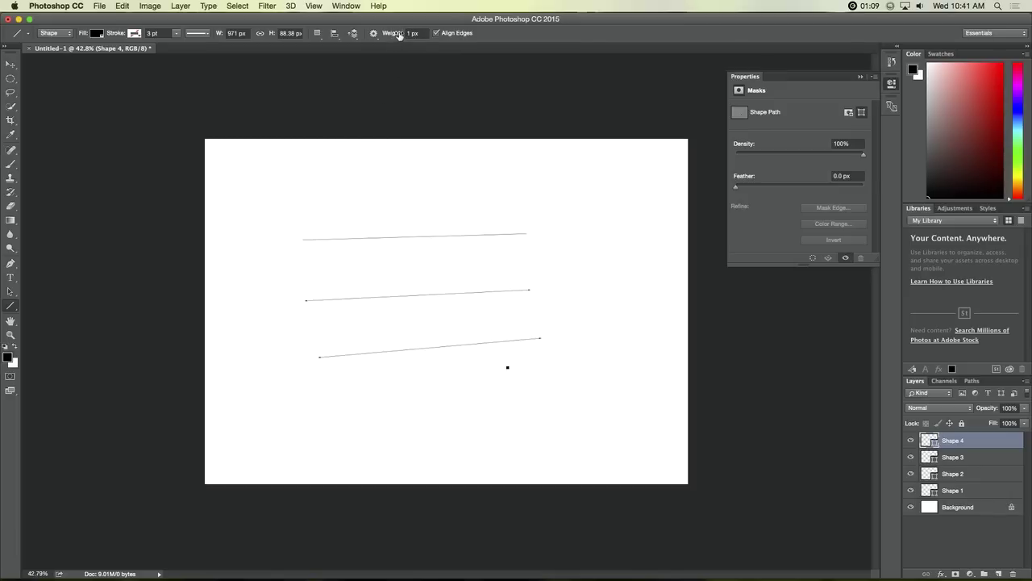
Step: Raise the line weight to 142 px for a thick test line, then undo the test shapes
{"action": "left_click_drag", "start_coordinate": [392, 35], "coordinate": [402, 35]}
{"action": "left_click_drag", "start_coordinate": [315, 205], "coordinate": [395, 198]}
{"action": "left_click", "coordinate": [379, 375]}
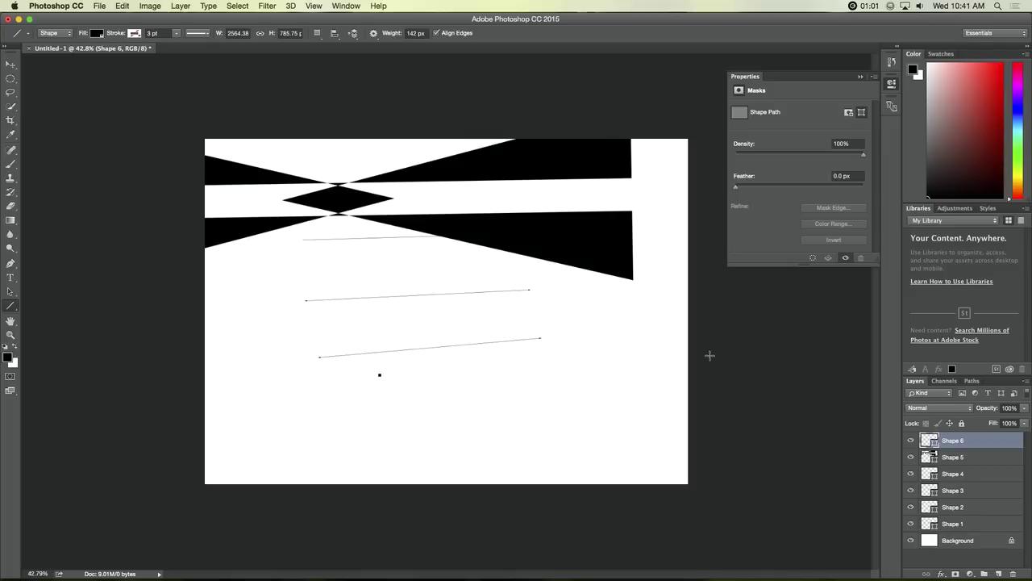
{"action": "key", "text": "super+alt+z"}
{"action": "key", "text": "super+alt+z"}
{"action": "key", "text": "super+alt+z"}
{"action": "key", "text": "super+alt+z"}
{"action": "key", "text": "super+alt+z"}
{"action": "key", "text": "super+alt+z"}
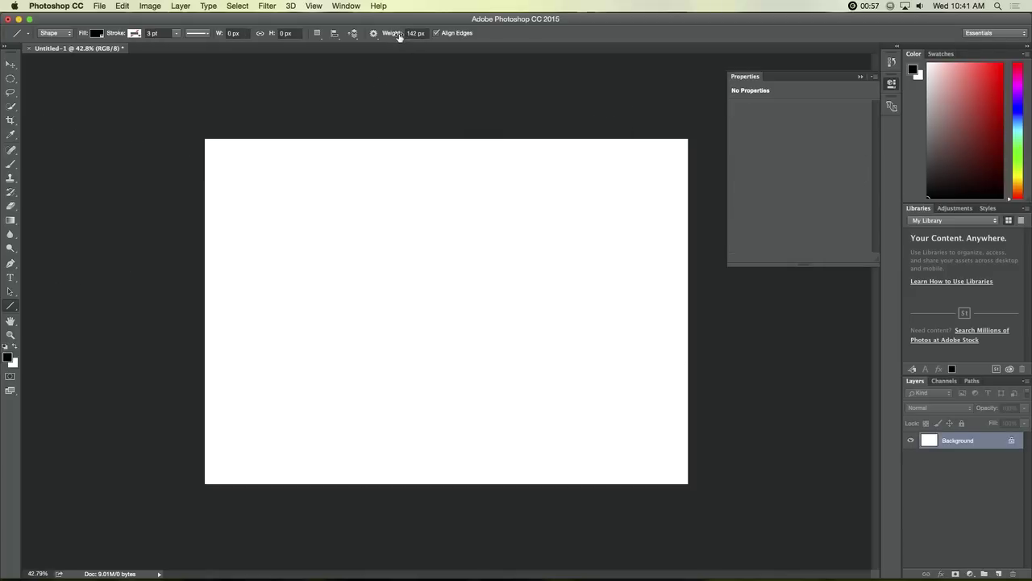
Step: Reduce the weight to 4 px and draw a double-headed arrow across the canvas
{"action": "left_click_drag", "start_coordinate": [400, 37], "coordinate": [326, 45]}
{"action": "left_click_drag", "start_coordinate": [286, 304], "coordinate": [599, 252]}
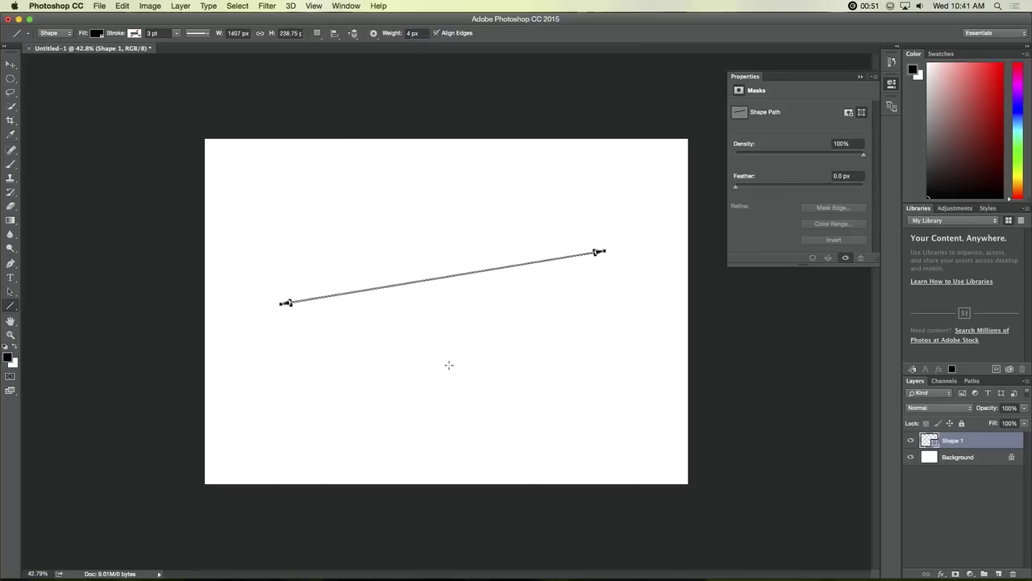
{"action": "left_click", "coordinate": [438, 341]}
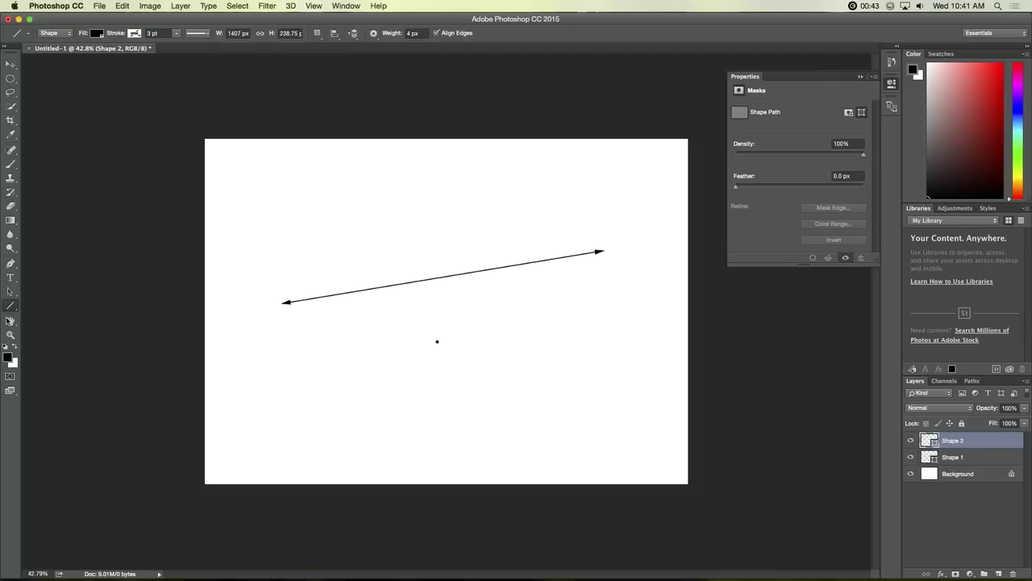
Step: Choose the registered trademark ® custom shape and draw it above the arrow
{"action": "left_click", "coordinate": [11, 306]}
{"action": "left_click", "coordinate": [70, 356]}
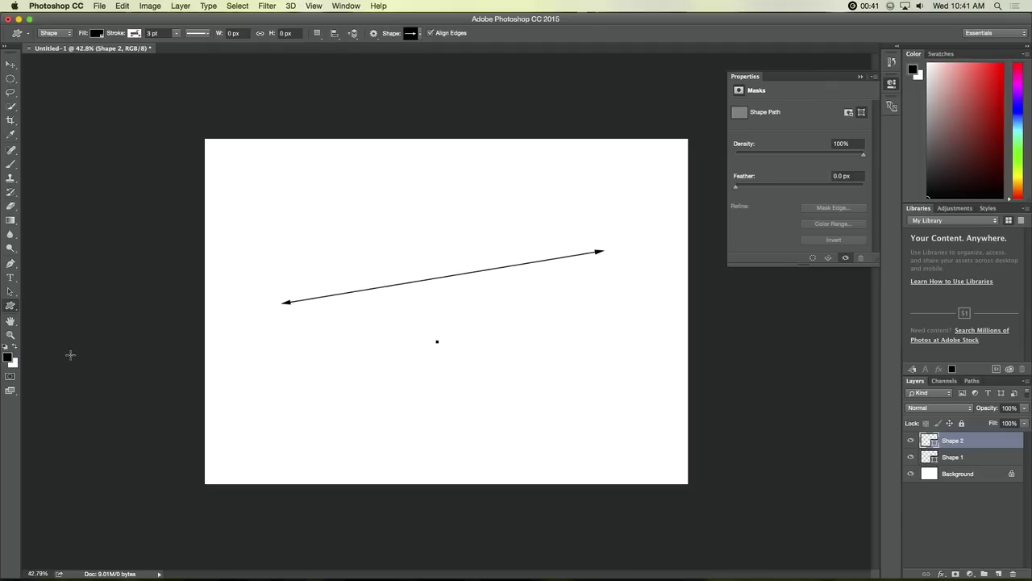
{"action": "left_click", "coordinate": [375, 37]}
{"action": "left_click", "coordinate": [415, 37]}
{"action": "left_click", "coordinate": [419, 37]}
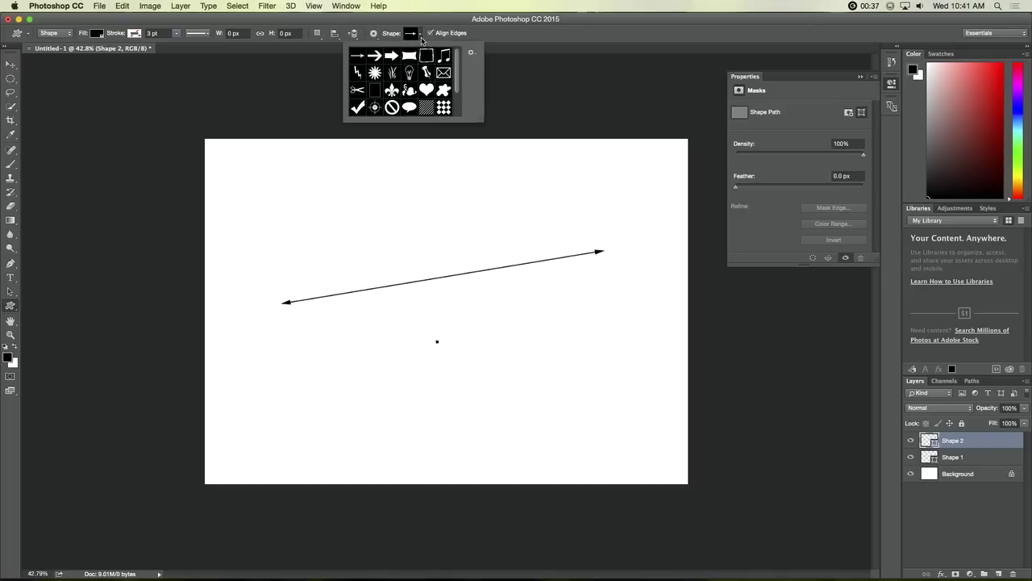
{"action": "left_click_drag", "start_coordinate": [458, 65], "coordinate": [458, 89]}
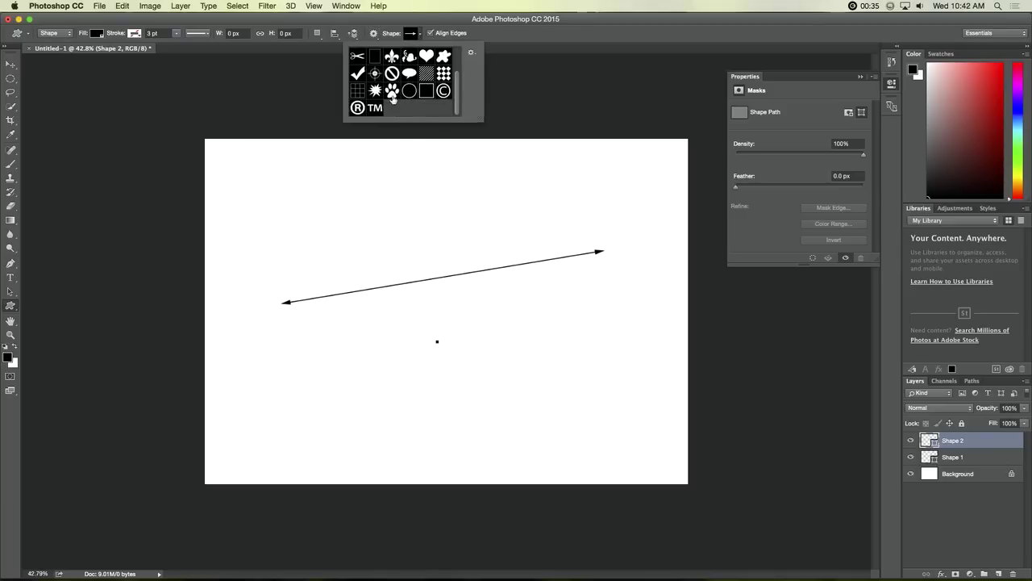
{"action": "left_click", "coordinate": [357, 107]}
{"action": "left_click_drag", "start_coordinate": [303, 188], "coordinate": [367, 252]}
{"action": "left_click", "coordinate": [461, 208]}
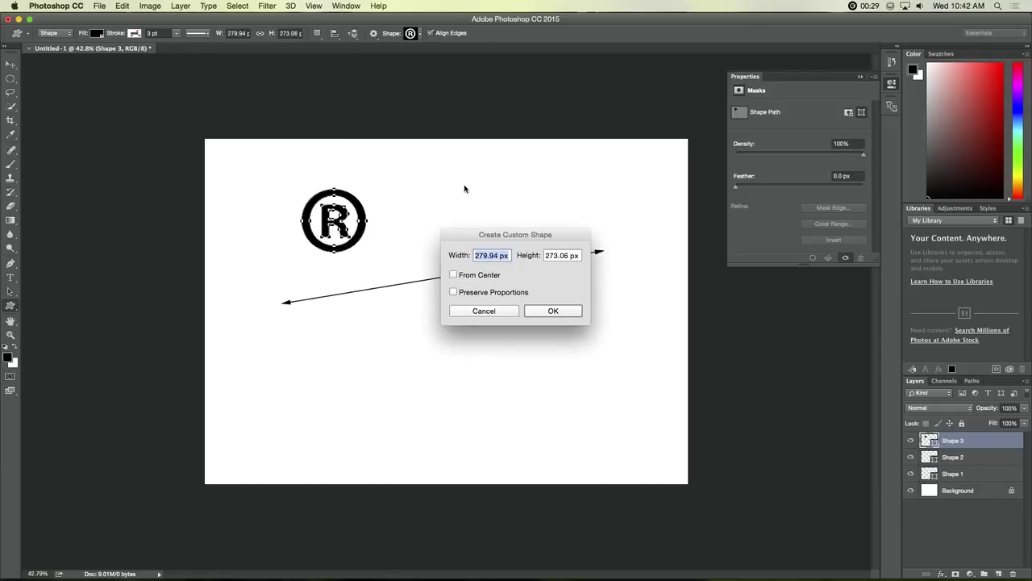
{"action": "left_click", "coordinate": [484, 311]}
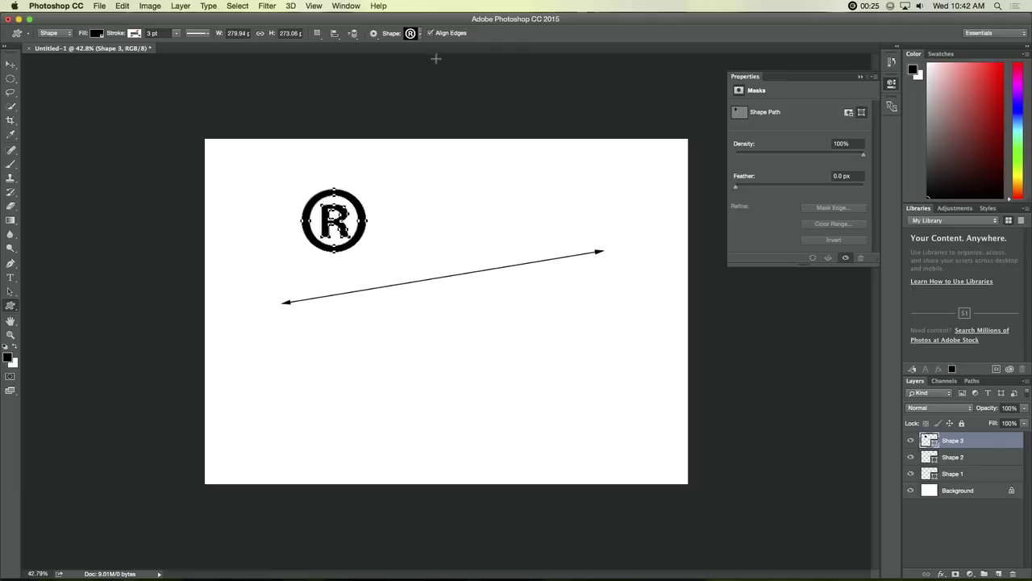
Step: Replace the custom shapes with the All set and enlarge the shape picker to show them
{"action": "left_click", "coordinate": [420, 35]}
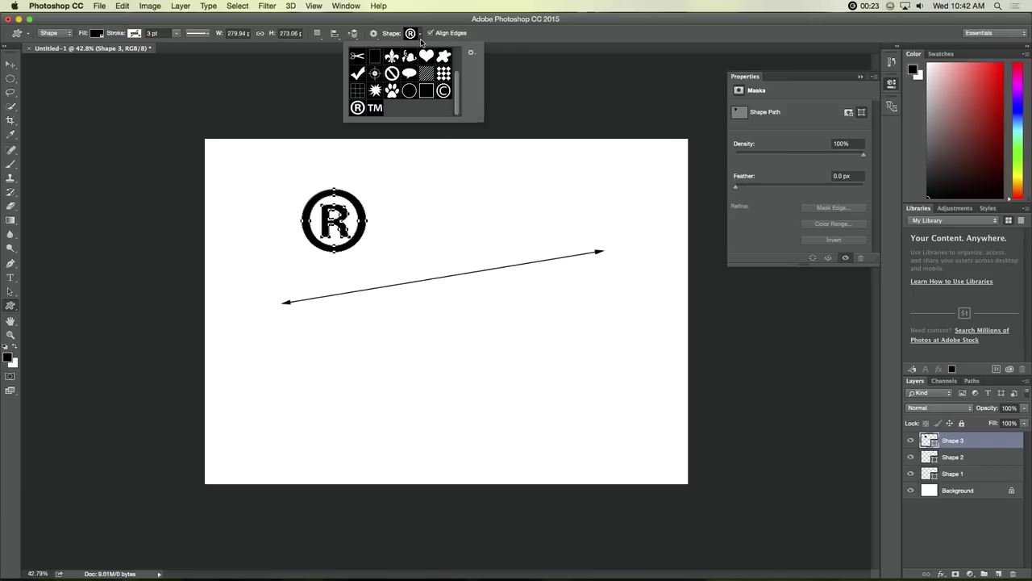
{"action": "left_click", "coordinate": [471, 54]}
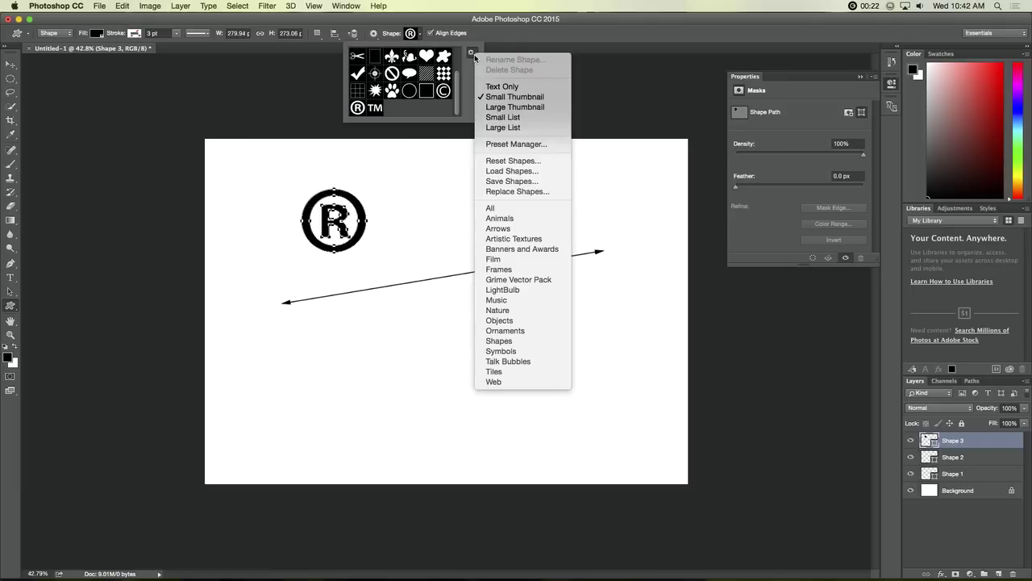
{"action": "left_click", "coordinate": [494, 210]}
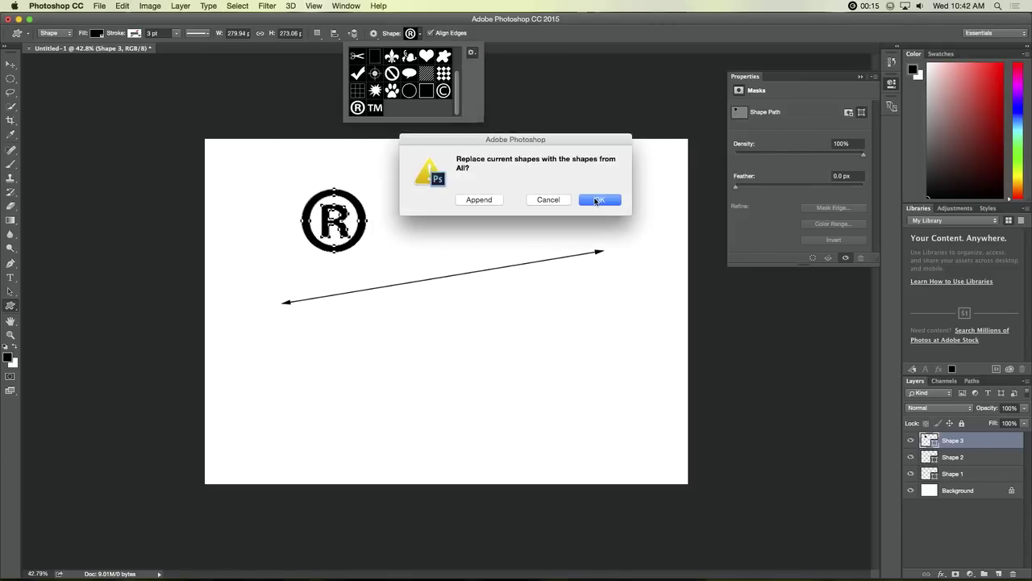
{"action": "left_click", "coordinate": [597, 200]}
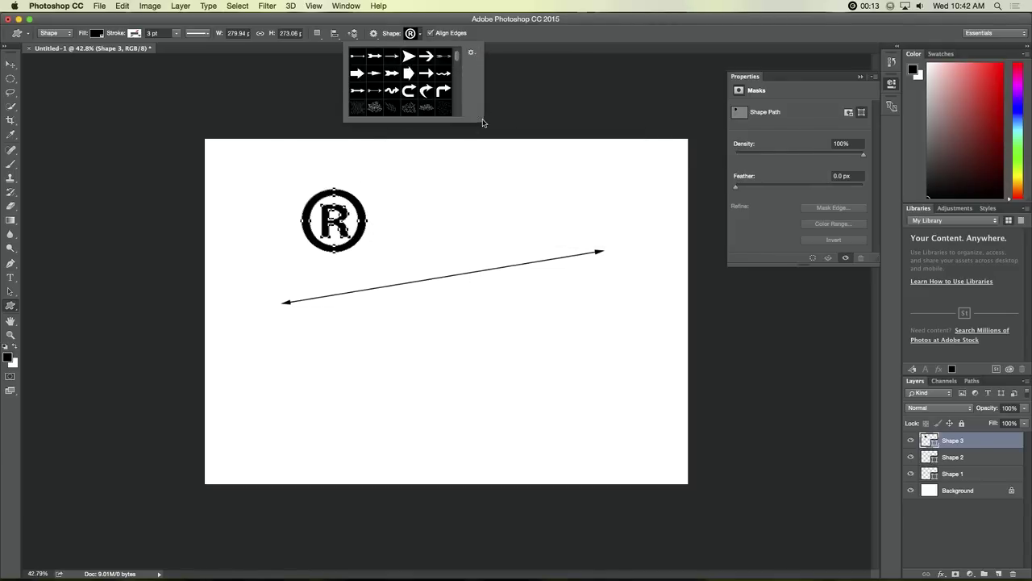
{"action": "left_click_drag", "start_coordinate": [482, 125], "coordinate": [742, 353]}
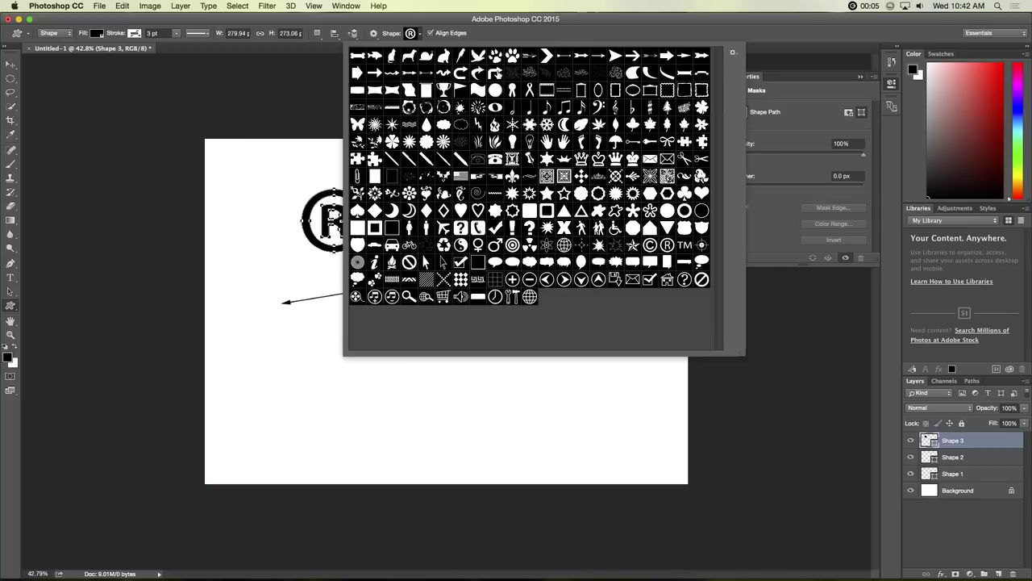
{"action": "left_click", "coordinate": [480, 38]}
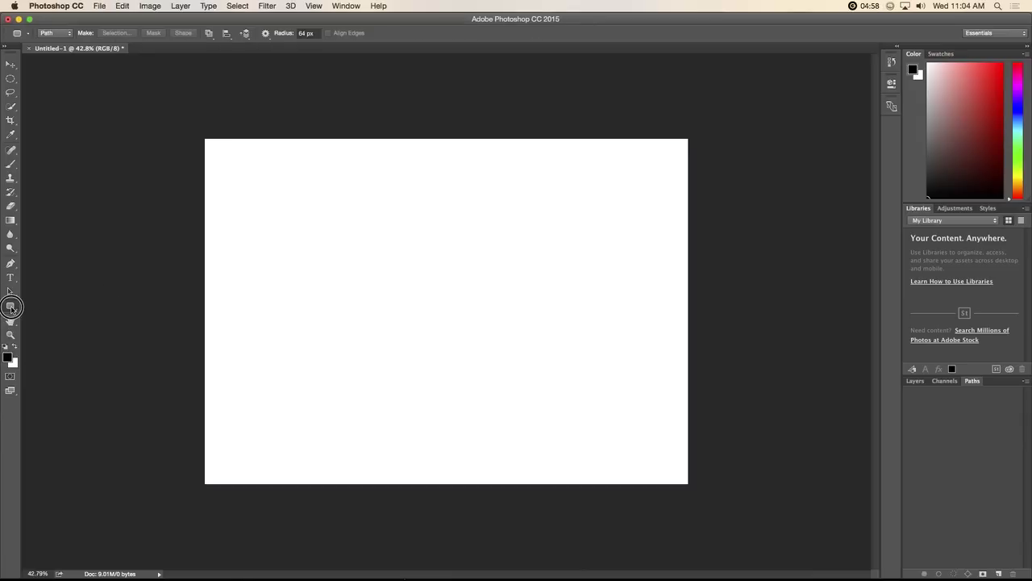
Step: Draw a 1027 × 1027 px circular work path near the centre with the Ellipse Tool in Path mode
{"action": "left_click", "coordinate": [11, 307]}
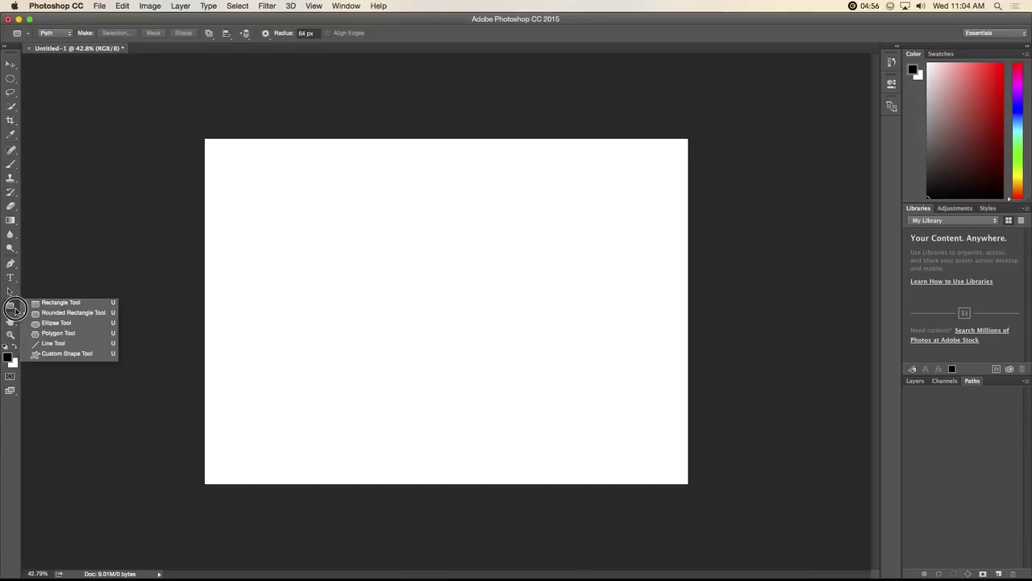
{"action": "left_click", "coordinate": [59, 322]}
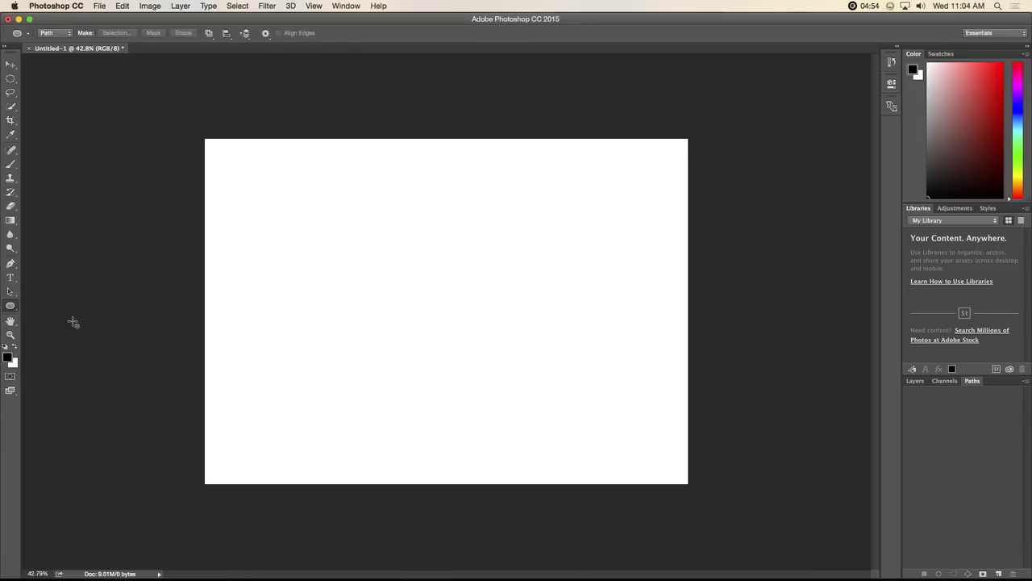
{"action": "left_click", "coordinate": [63, 34]}
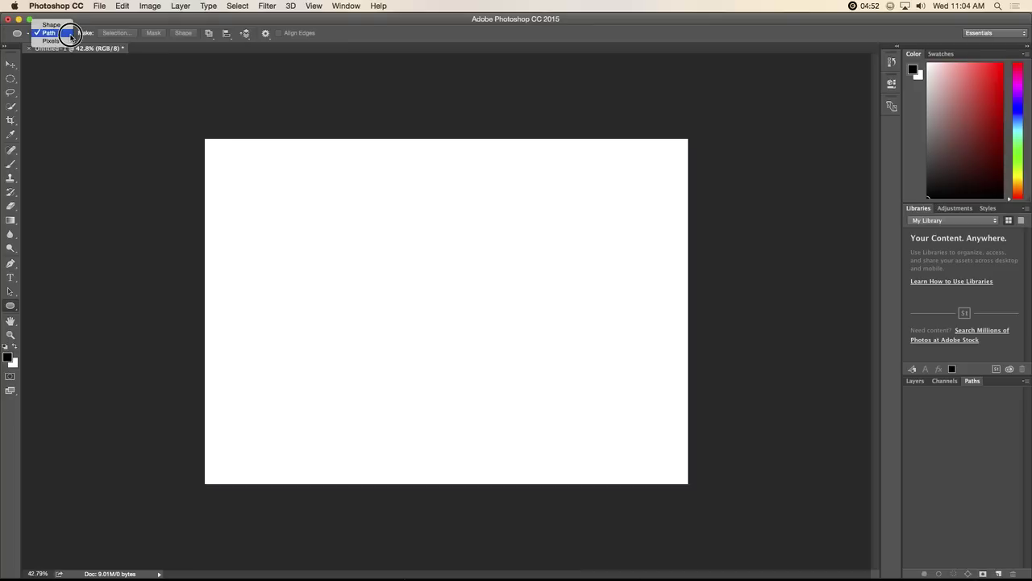
{"action": "left_click", "coordinate": [63, 37]}
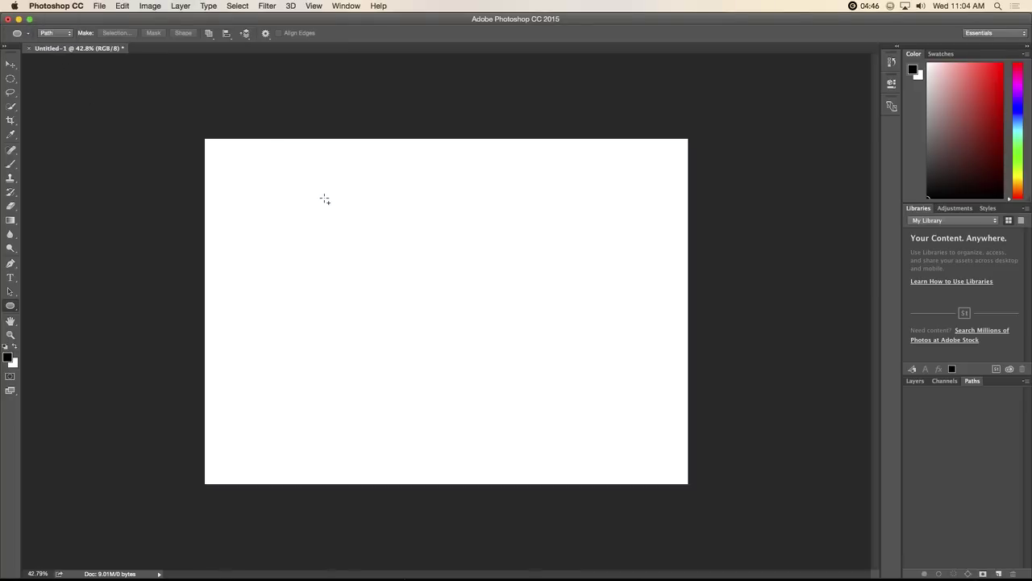
{"action": "left_click_drag", "start_coordinate": [322, 187], "coordinate": [613, 423]}
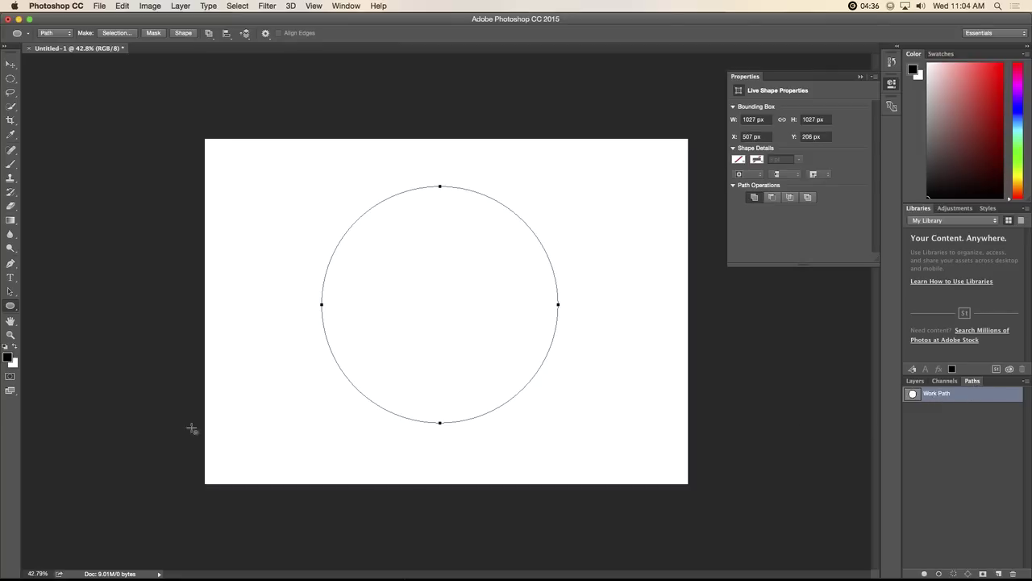
Step: Type 'Now is the time for all good people to come to the aid of their Country' at 24 pt along the circle and commit it
{"action": "left_click", "coordinate": [11, 277]}
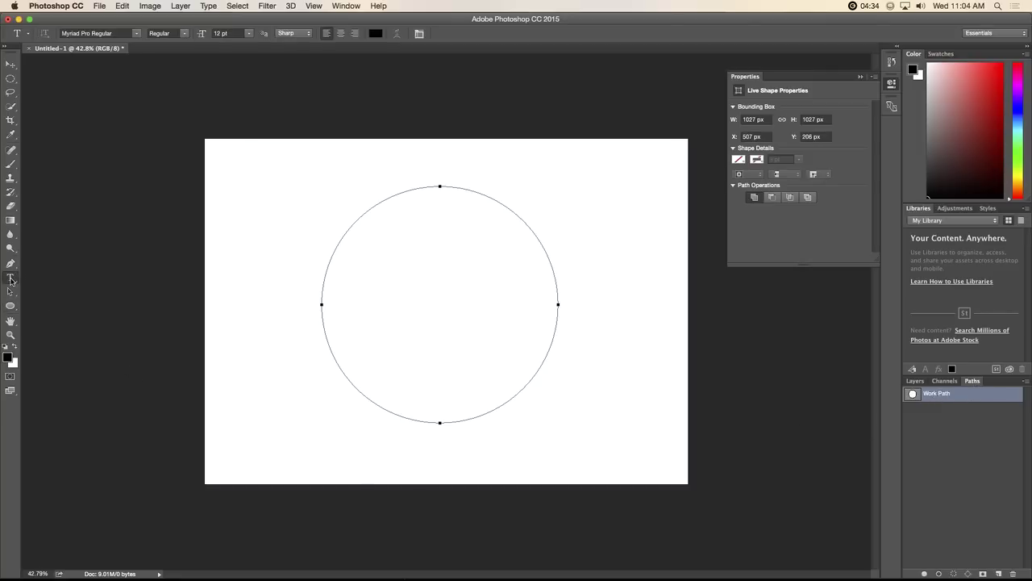
{"action": "left_click", "coordinate": [340, 237]}
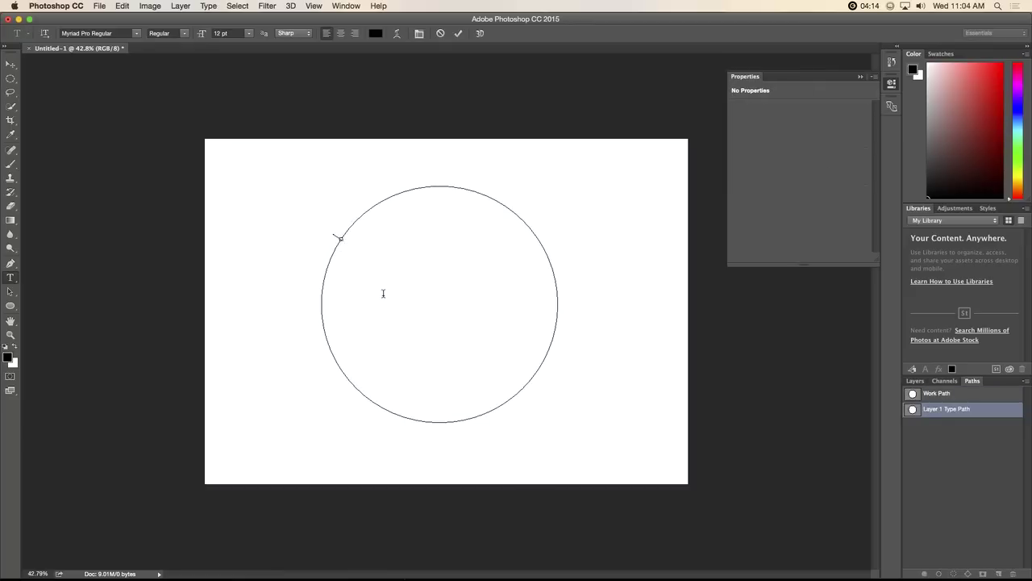
{"action": "left_click_drag", "start_coordinate": [201, 35], "coordinate": [209, 39]}
{"action": "type", "text": "Now is the time "}
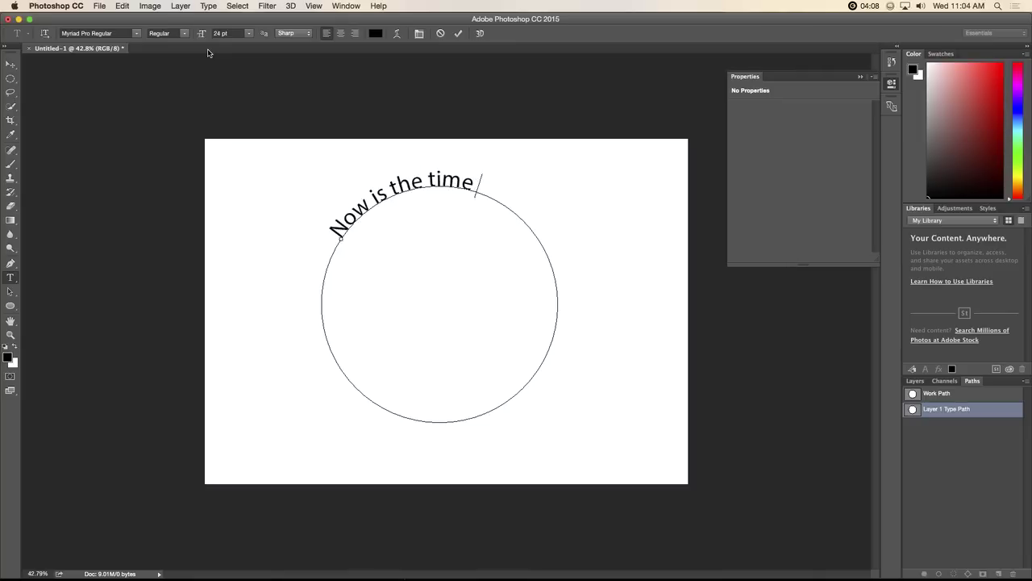
{"action": "type", "text": "for all goo"}
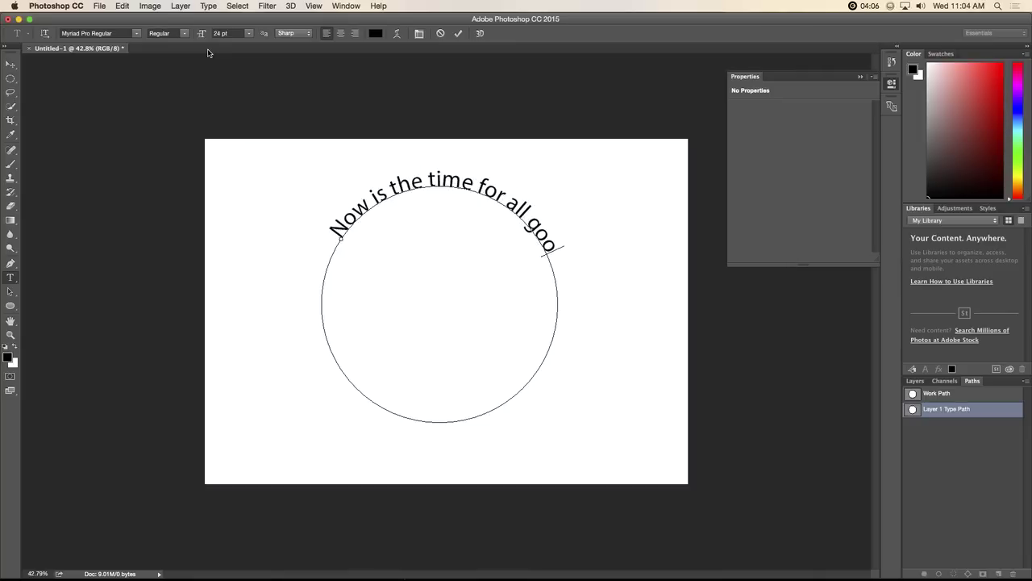
{"action": "type", "text": "d people to c"}
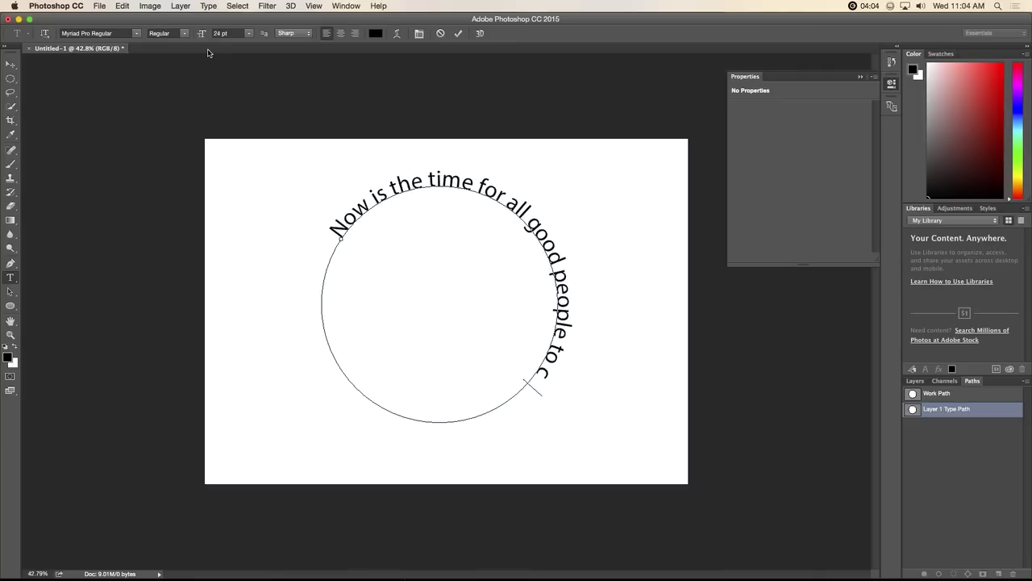
{"action": "type", "text": "ome to the aid"}
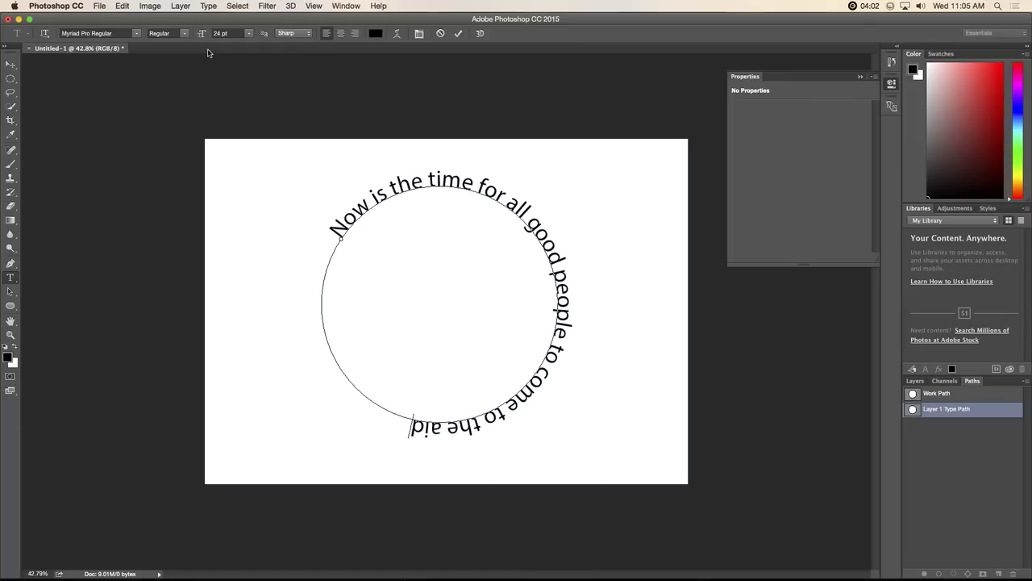
{"action": "type", "text": " of their Count"}
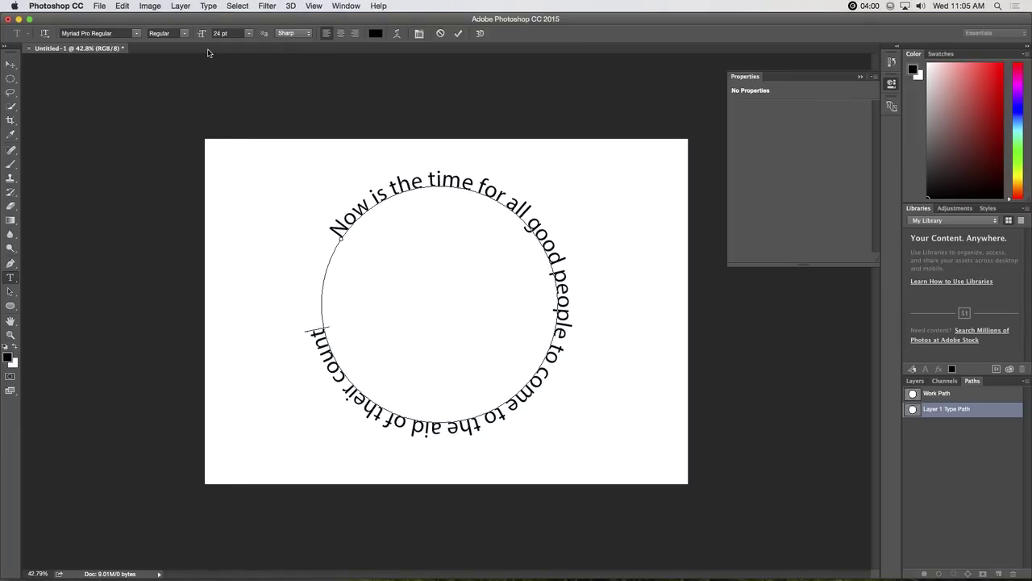
{"action": "type", "text": "ry."}
{"action": "left_click", "coordinate": [950, 412]}
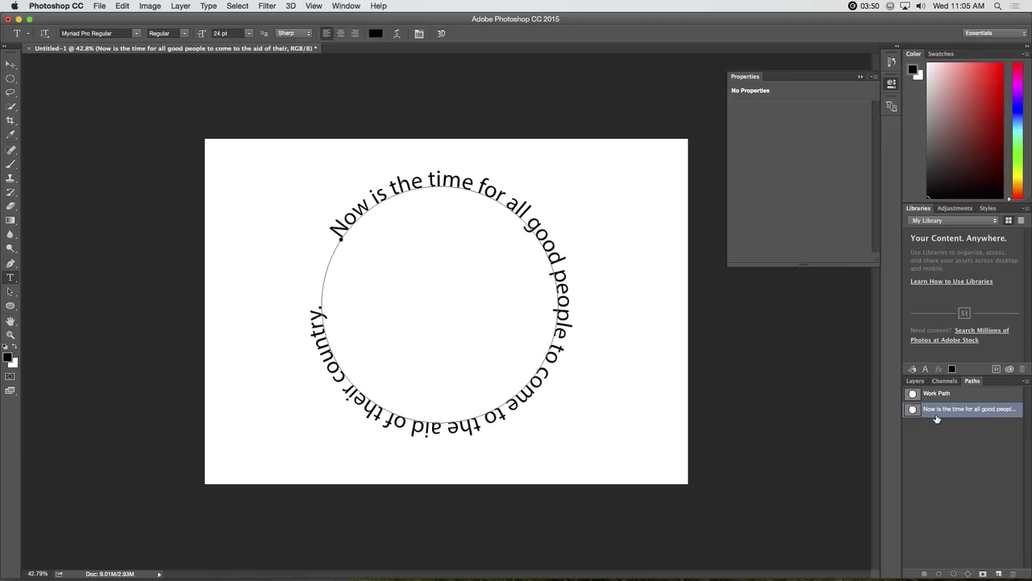
Step: Toggle the text path's outline off and on in the Paths panel, leaving it shown
{"action": "left_click", "coordinate": [937, 435]}
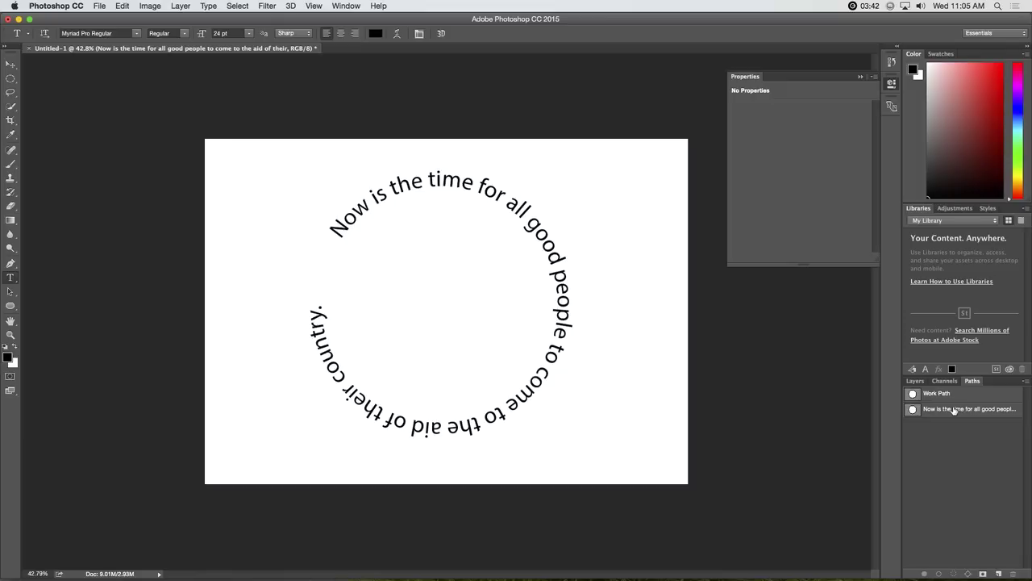
{"action": "left_click", "coordinate": [954, 410]}
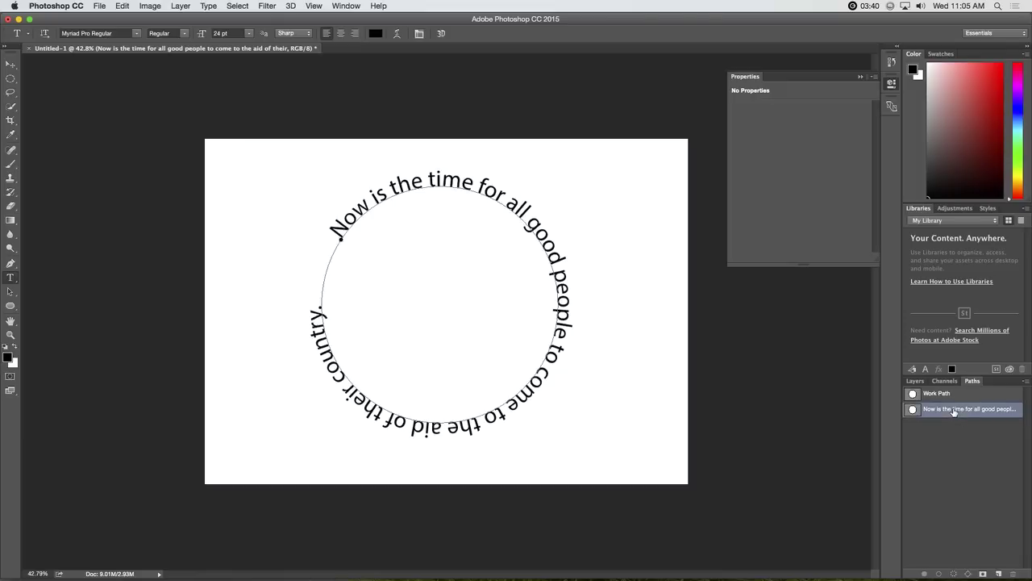
{"action": "left_click", "coordinate": [956, 432]}
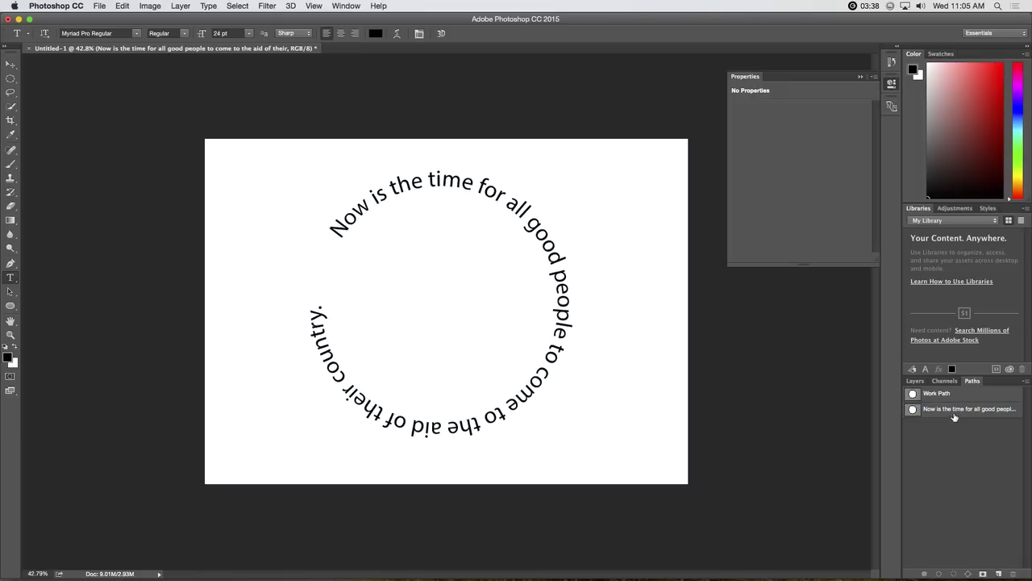
{"action": "left_click", "coordinate": [954, 410]}
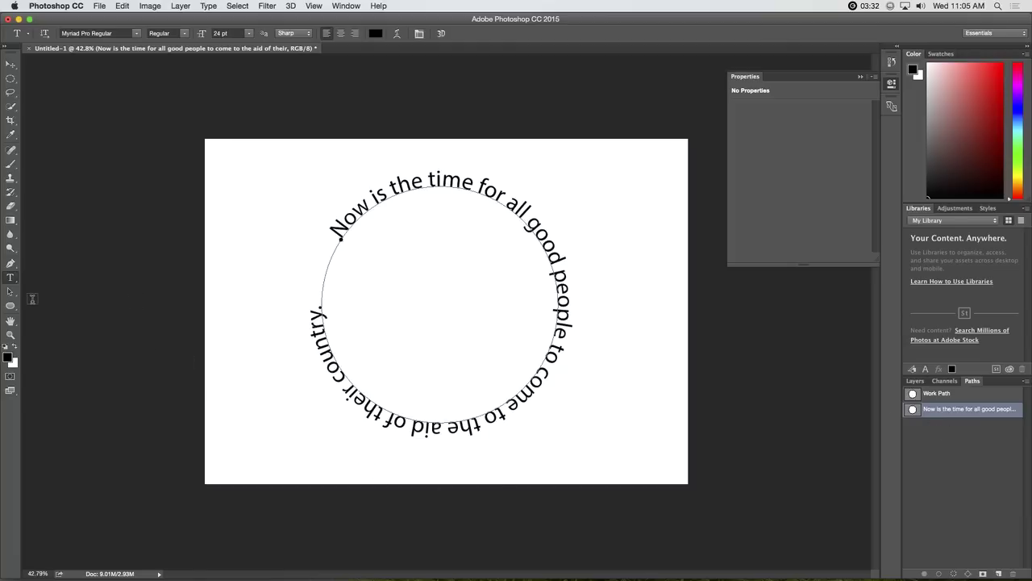
Step: Reposition the text's start so it begins at the circle's top, reading clockwise outside
{"action": "left_click_drag", "start_coordinate": [8, 293], "coordinate": [45, 292]}
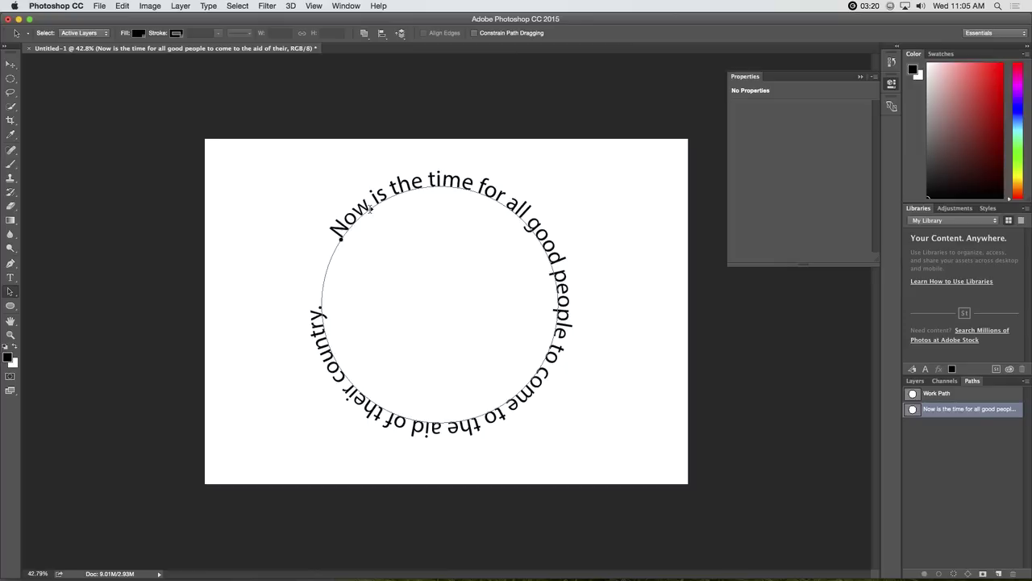
{"action": "left_click_drag", "start_coordinate": [370, 207], "coordinate": [376, 217]}
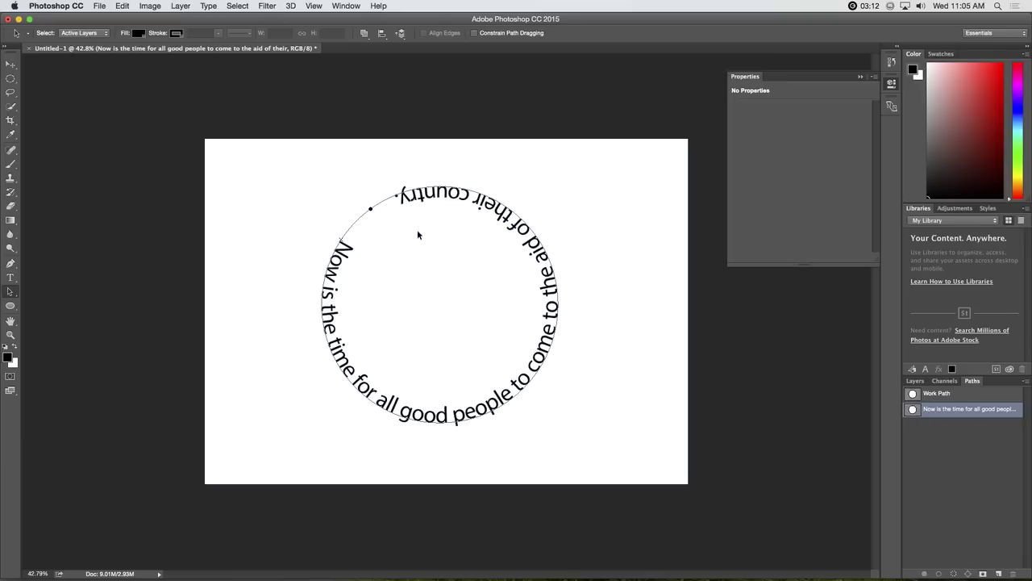
{"action": "left_click_drag", "start_coordinate": [412, 195], "coordinate": [305, 327]}
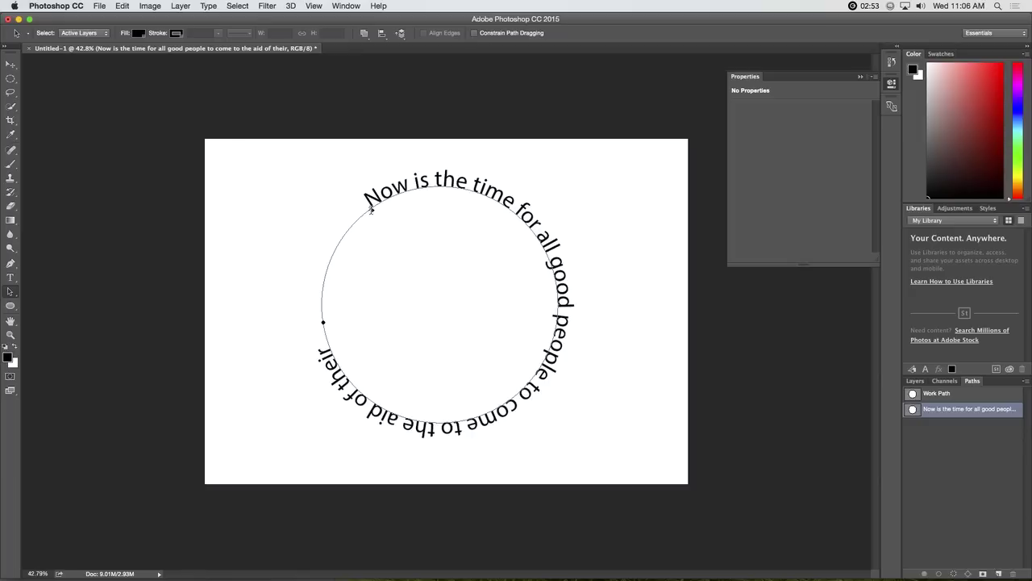
{"action": "left_click_drag", "start_coordinate": [371, 209], "coordinate": [327, 283]}
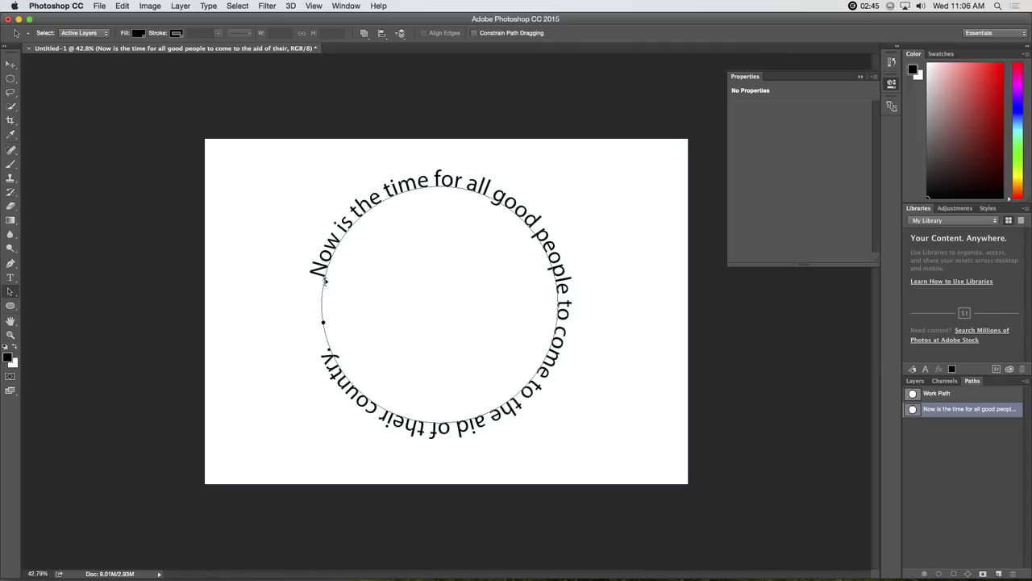
{"action": "left_click_drag", "start_coordinate": [325, 279], "coordinate": [432, 228]}
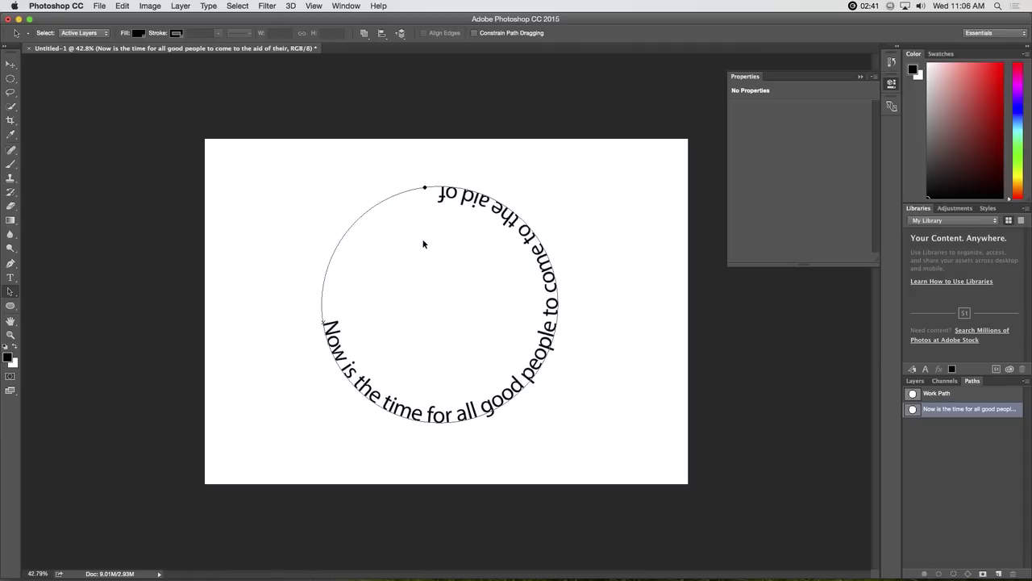
{"action": "left_click_drag", "start_coordinate": [426, 185], "coordinate": [422, 168]}
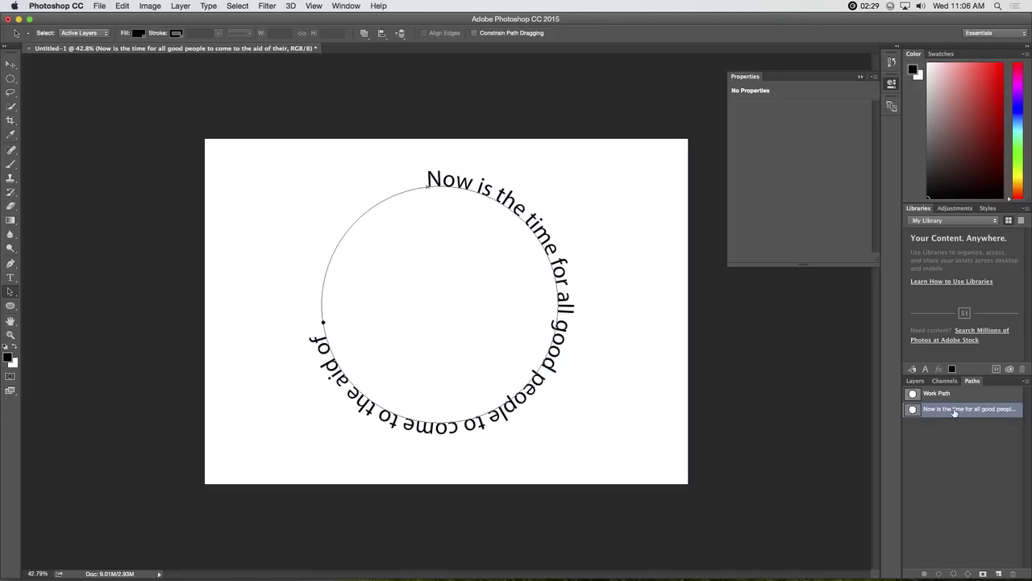
Step: Delete the curved text and draw a new 1004 × 1004 px circle path near the centre
{"action": "key", "text": "alt+super+z"}
{"action": "key", "text": "alt+super+z"}
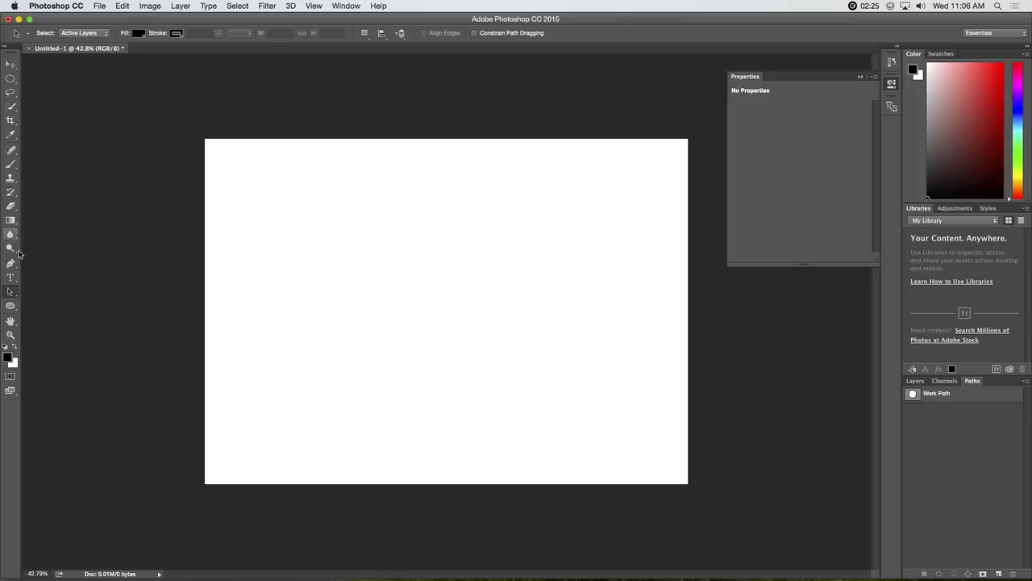
{"action": "left_click", "coordinate": [11, 304]}
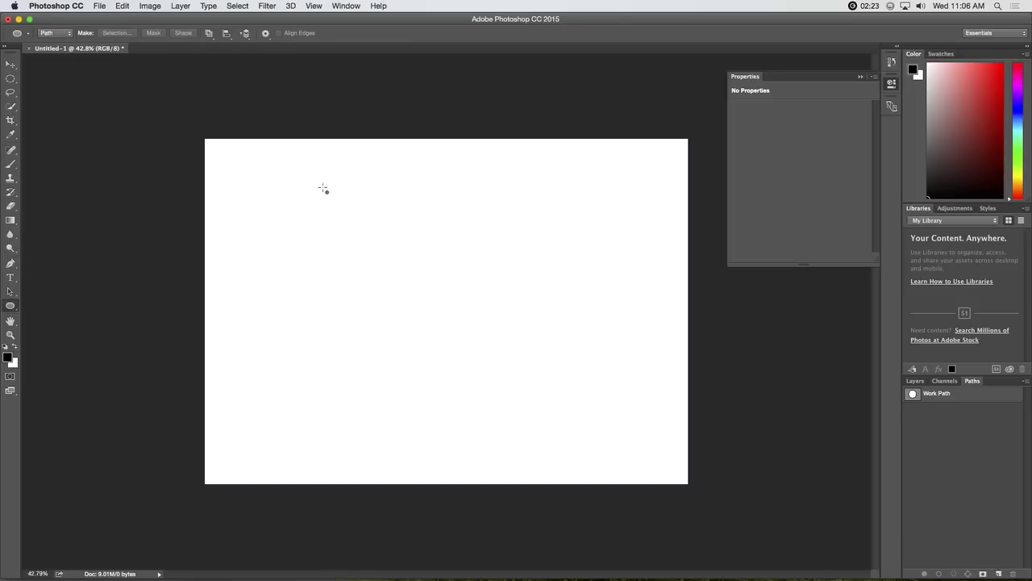
{"action": "left_click_drag", "start_coordinate": [323, 188], "coordinate": [553, 416]}
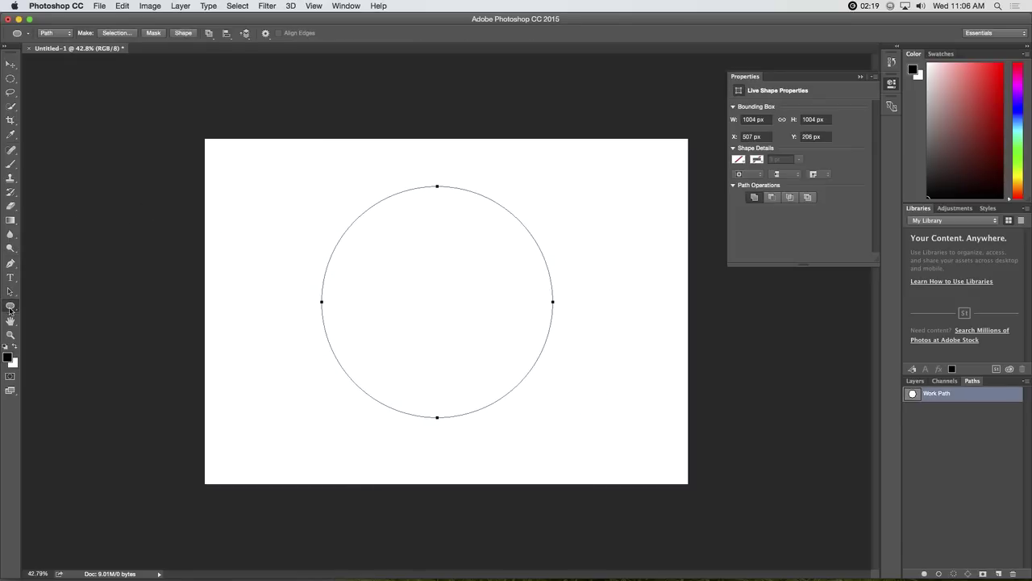
Step: Type 'Now is the time for all good people to come to the aid of their country.' inside the circle path
{"action": "left_click", "coordinate": [10, 278]}
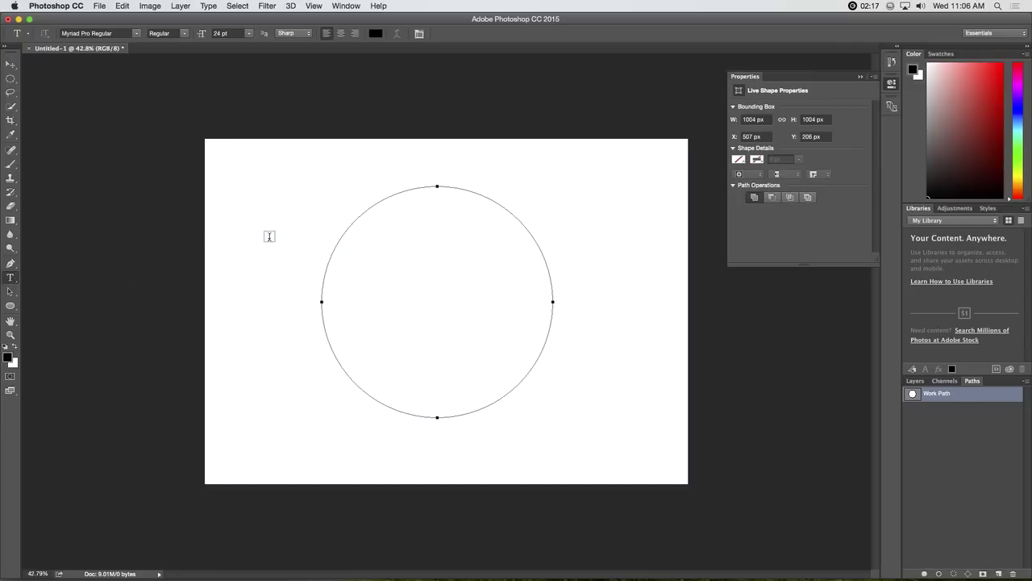
{"action": "left_click", "coordinate": [436, 196]}
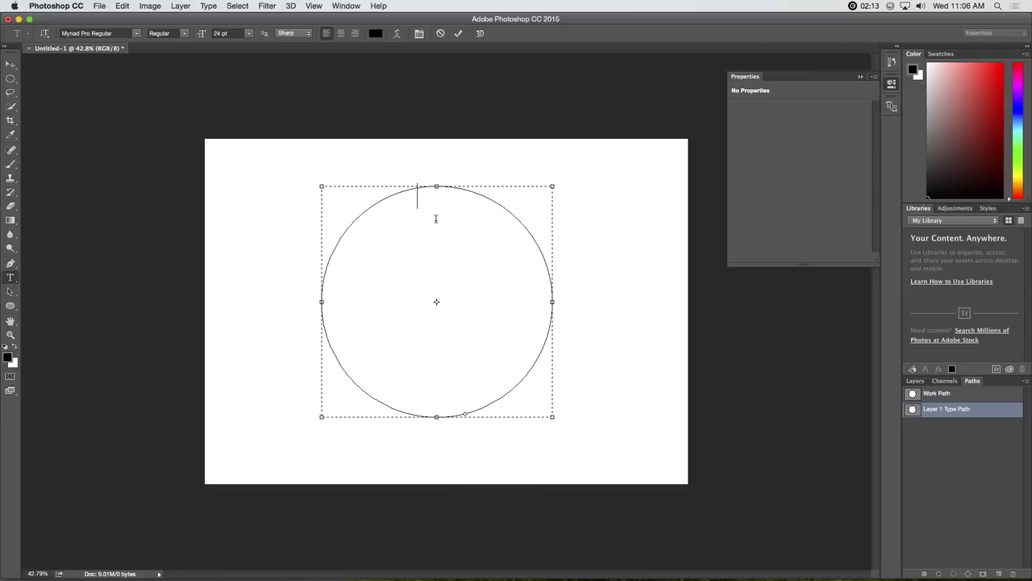
{"action": "type", "text": "Now is the time for "}
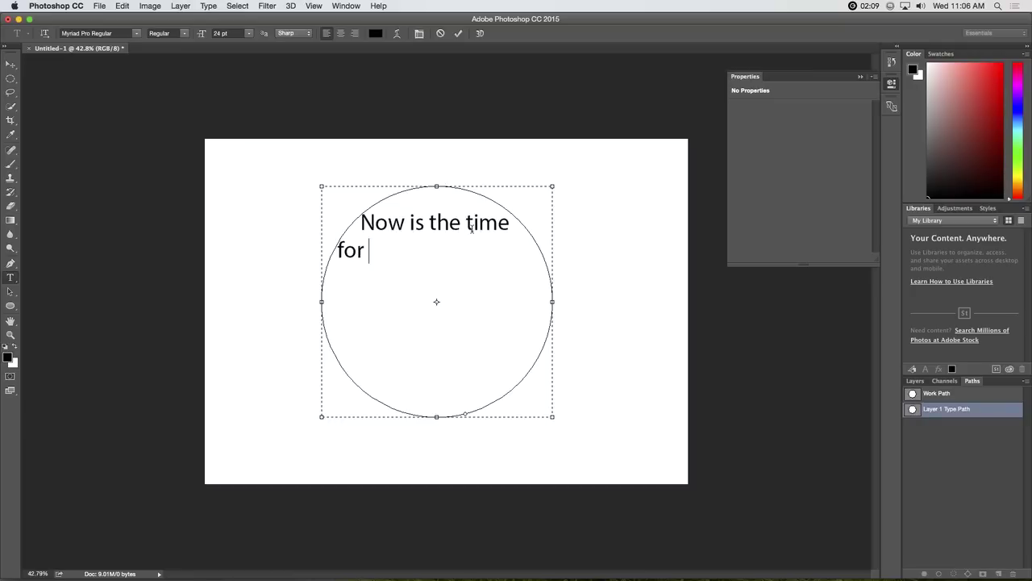
{"action": "type", "text": "all go od peop"}
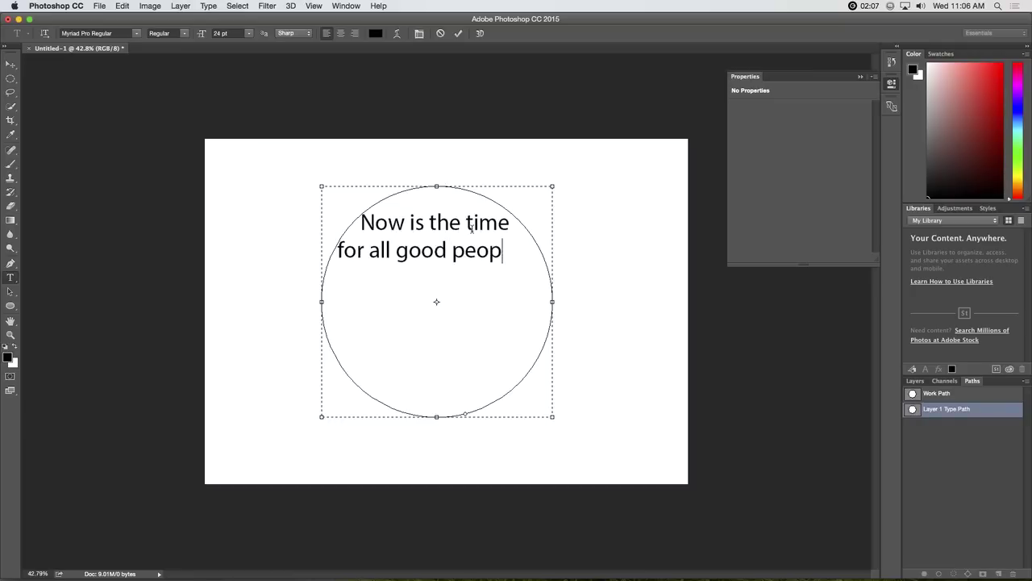
{"action": "type", "text": "le to come"}
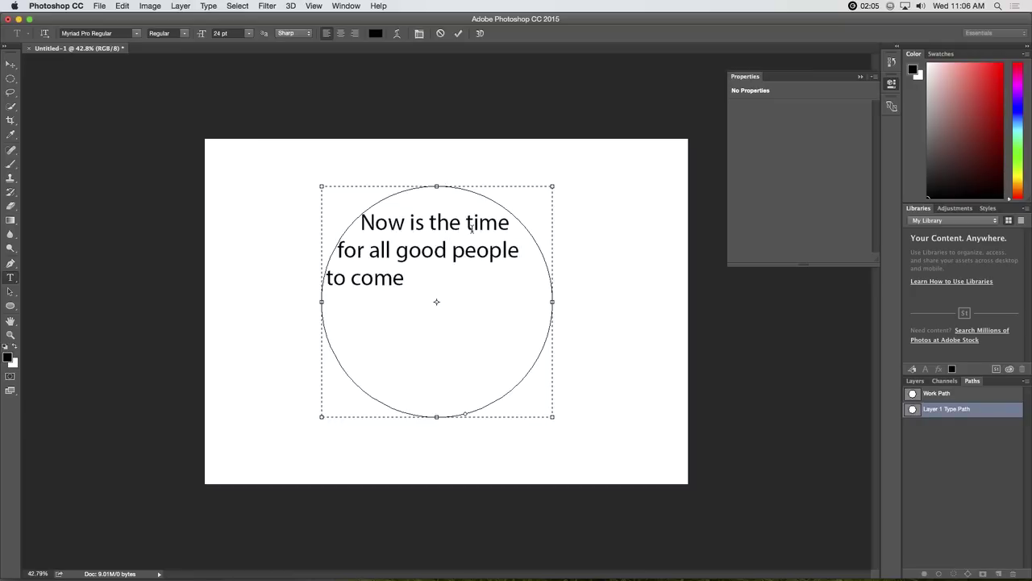
{"action": "type", "text": " to the aid o"}
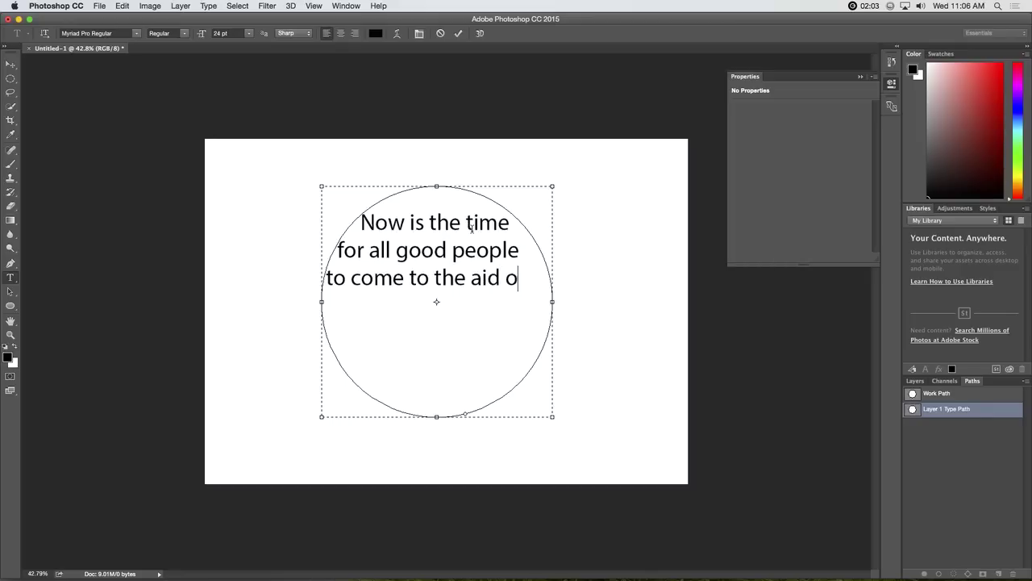
{"action": "type", "text": "f their country"}
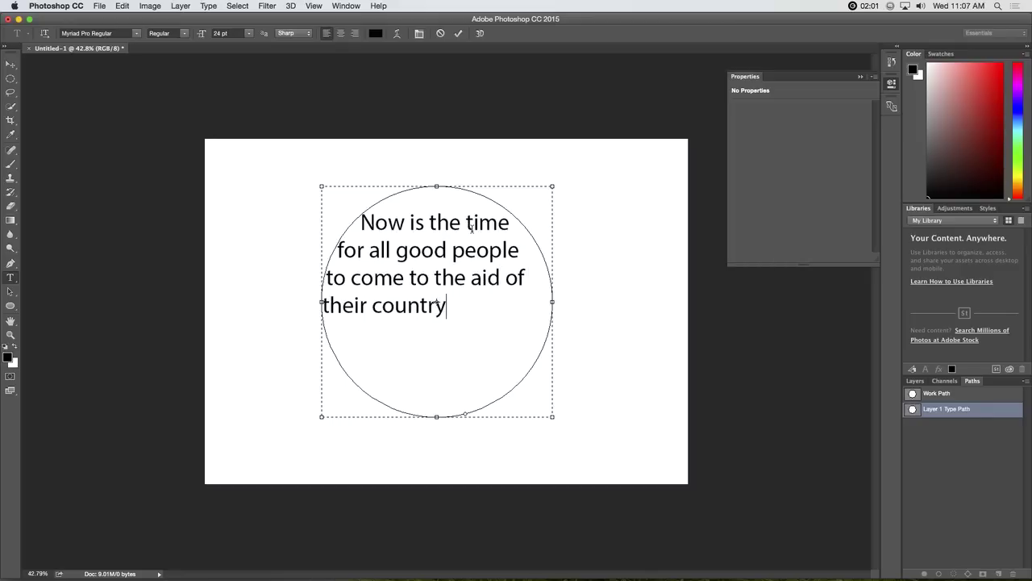
{"action": "type", "text": "."}
Step: Append a second copy of the sentence and stretch the path into a tall oval
{"action": "key", "text": "super+a"}
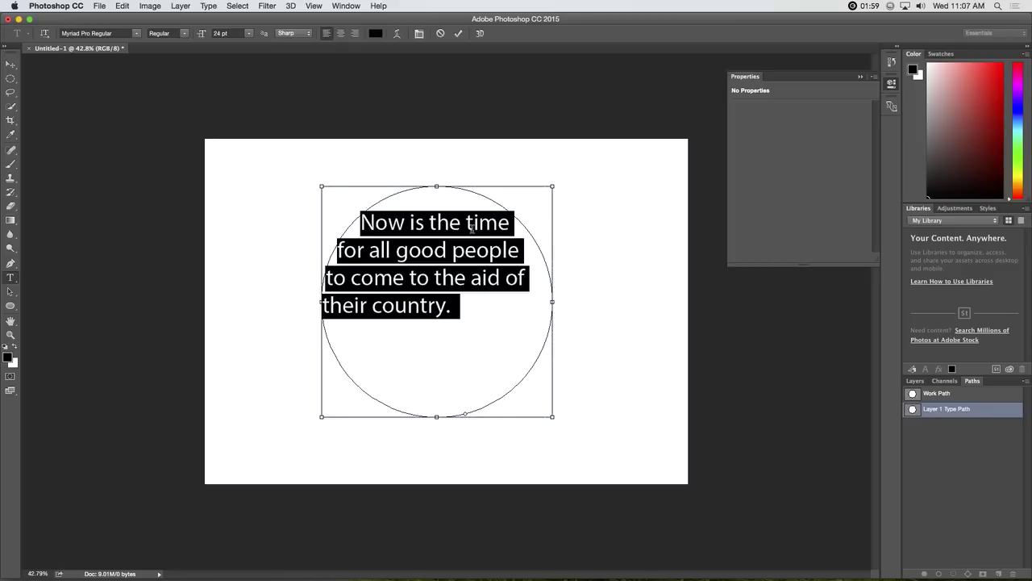
{"action": "key", "text": "Right"}
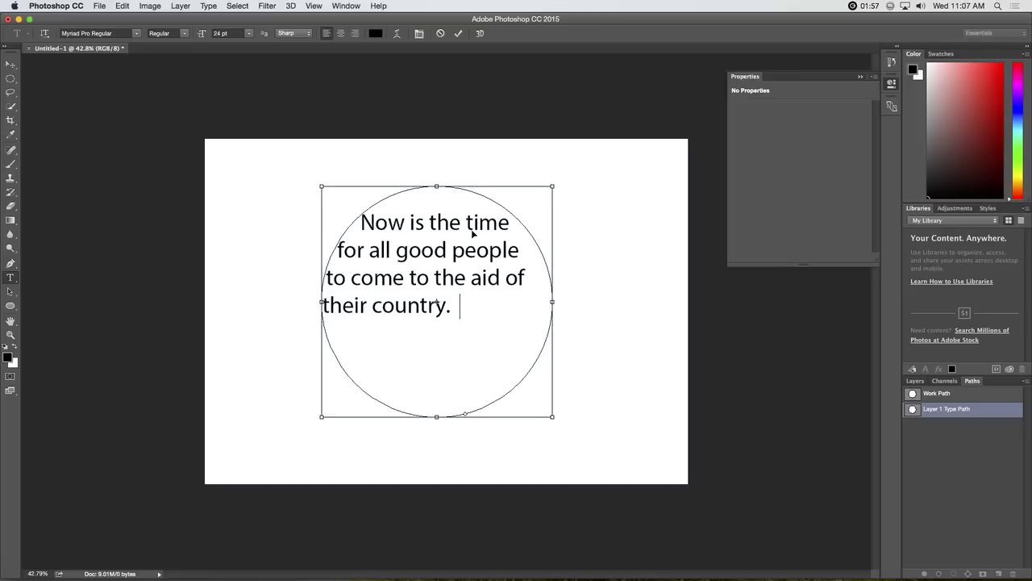
{"action": "type", "text": "Now is the time for all good people to come to the aid of"}
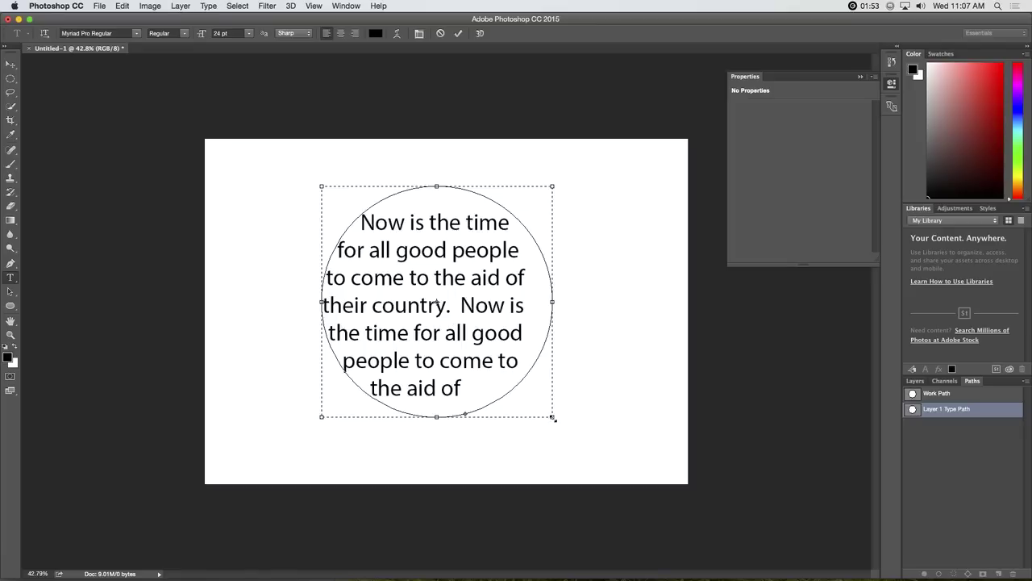
{"action": "left_click_drag", "start_coordinate": [550, 417], "coordinate": [456, 425]}
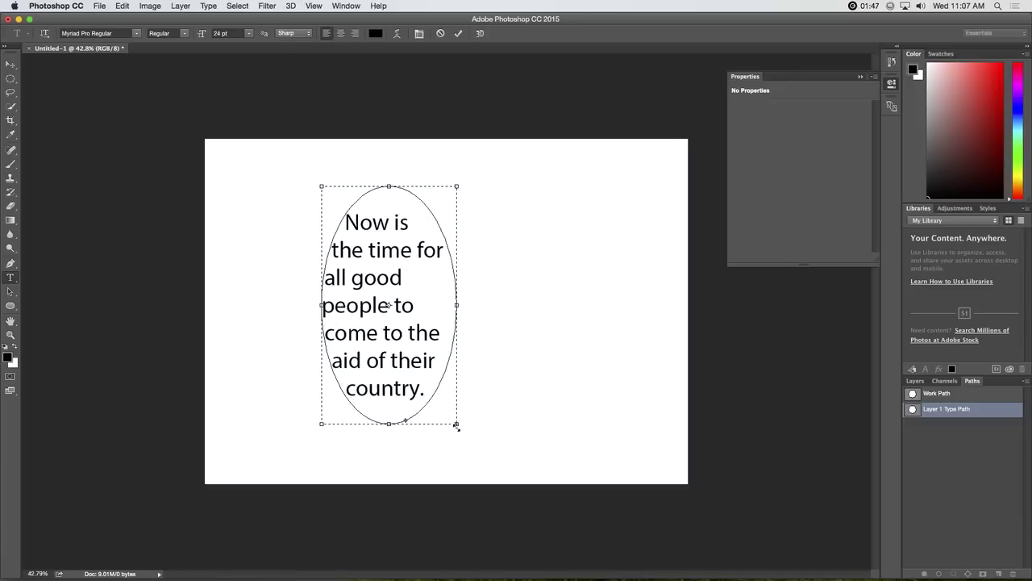
Step: Set all the oval text to 18 pt, centre-align it, and commit the text layer
{"action": "double_click", "coordinate": [379, 347]}
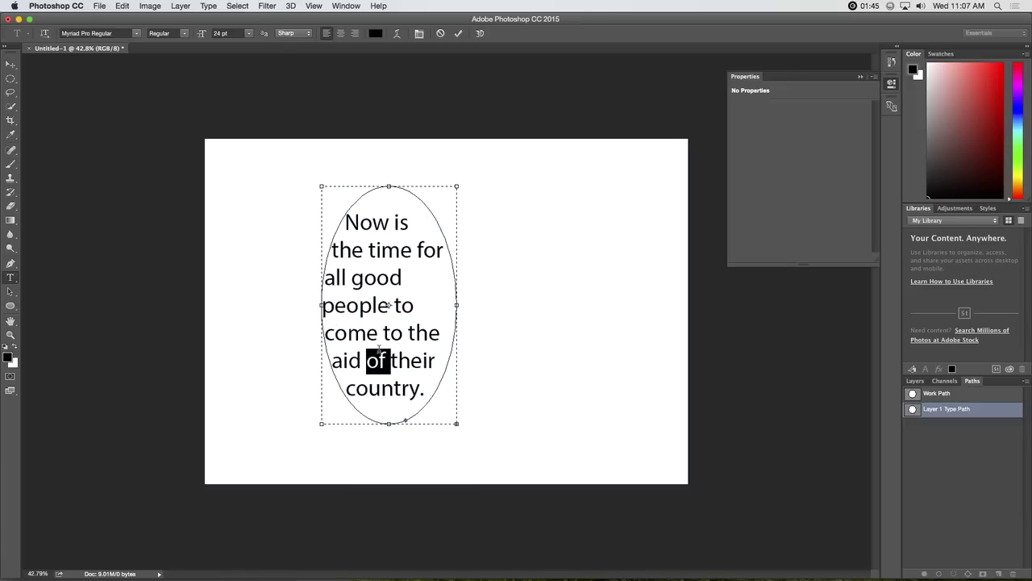
{"action": "key", "text": "super+a"}
{"action": "left_click_drag", "start_coordinate": [202, 33], "coordinate": [201, 36]}
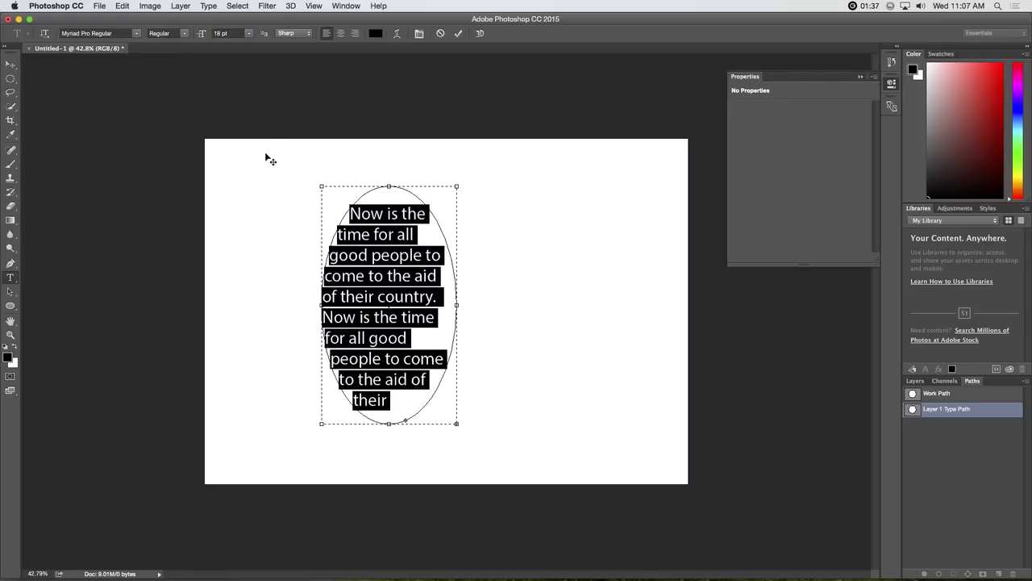
{"action": "left_click", "coordinate": [339, 33]}
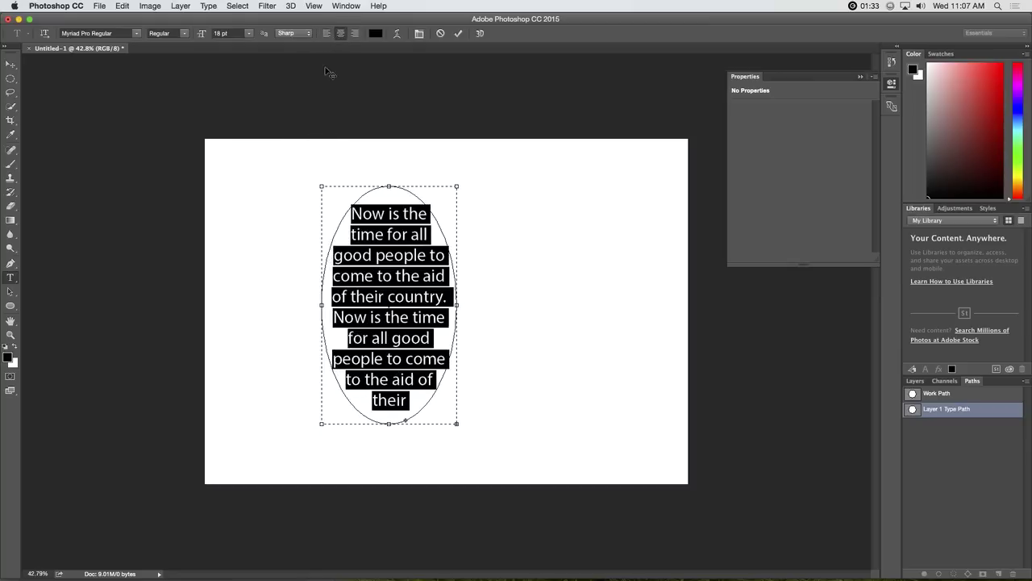
{"action": "key", "text": "super+Return"}
{"action": "left_click", "coordinate": [971, 457]}
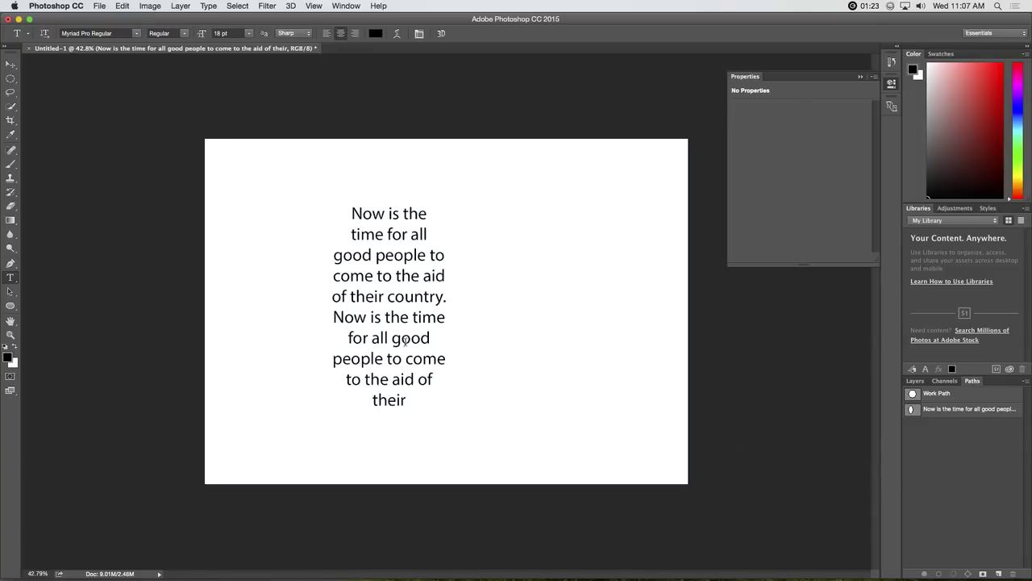
Step: Shrink the oval text to 12 pt and paste an extra copy of the sentences
{"action": "left_click", "coordinate": [403, 338]}
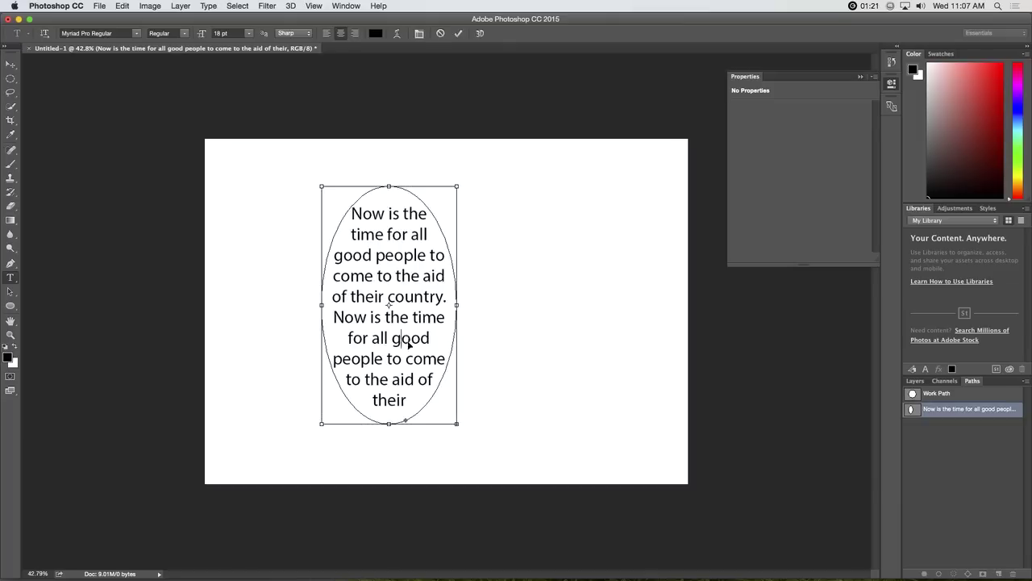
{"action": "key", "text": "super+a"}
{"action": "key", "text": "super+shift+comma"}
{"action": "key", "text": "super+shift+comma"}
{"action": "key", "text": "super+shift+comma"}
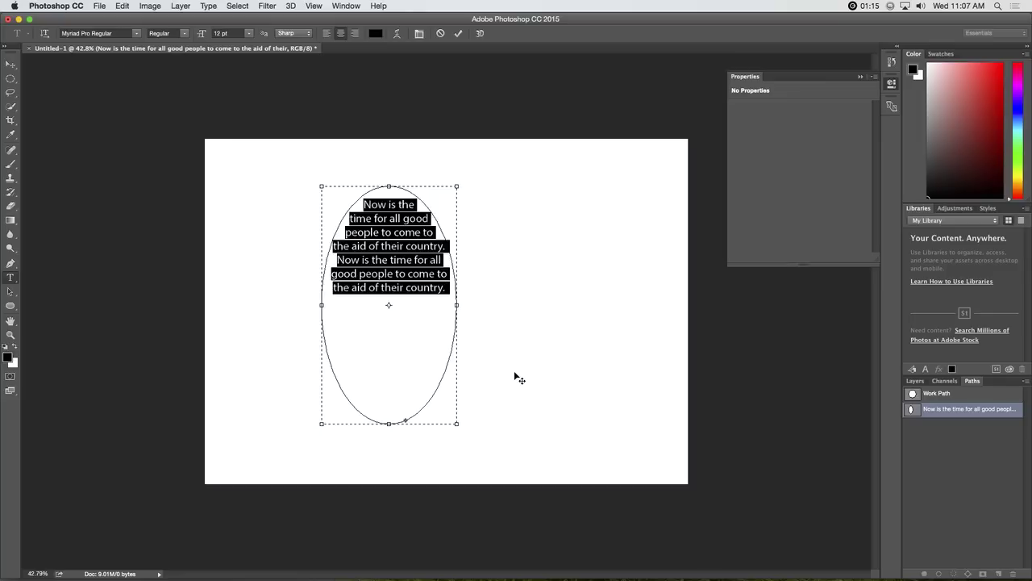
{"action": "key", "text": "super+c"}
{"action": "key", "text": "Right"}
{"action": "key", "text": "super+v"}
{"action": "key", "text": "super+v"}
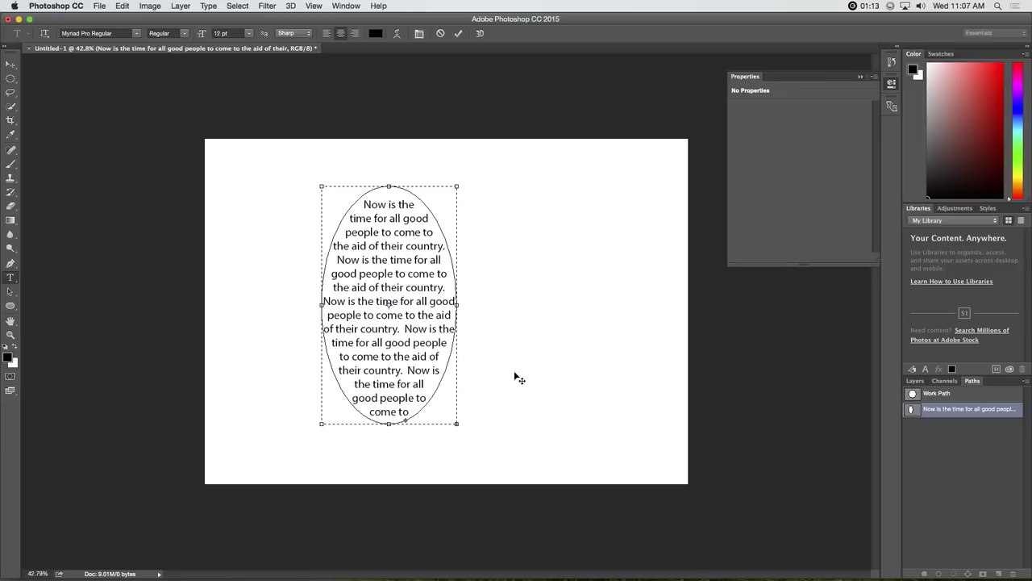
Step: Shrink the text further to 7 pt, paste two more copies, and commit the edits
{"action": "key", "text": "super+a"}
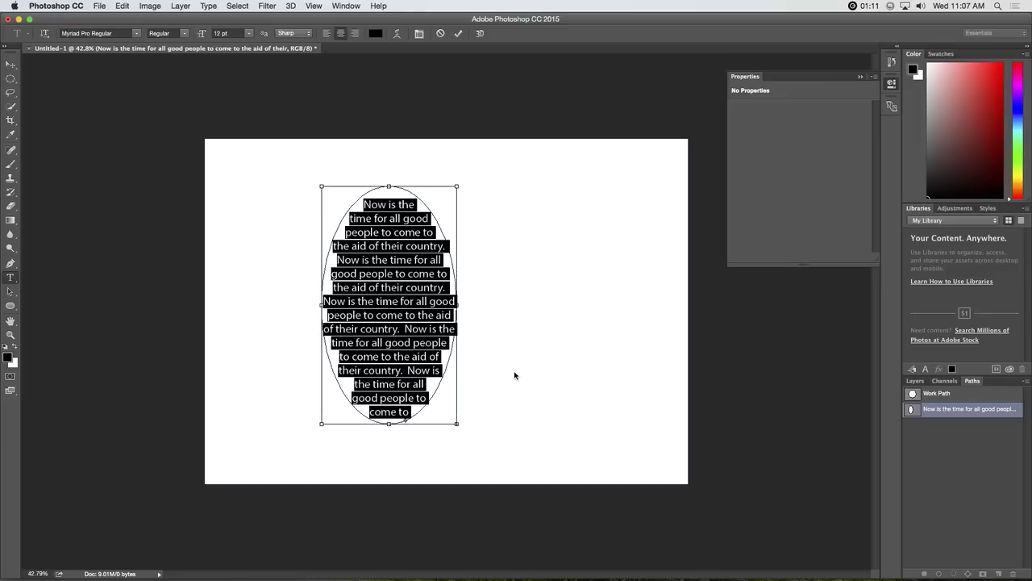
{"action": "key", "text": "super+shift+comma"}
{"action": "key", "text": "super+shift+comma"}
{"action": "key", "text": "super+shift+comma"}
{"action": "key", "text": "super+shift+comma"}
{"action": "key", "text": "super+shift+comma"}
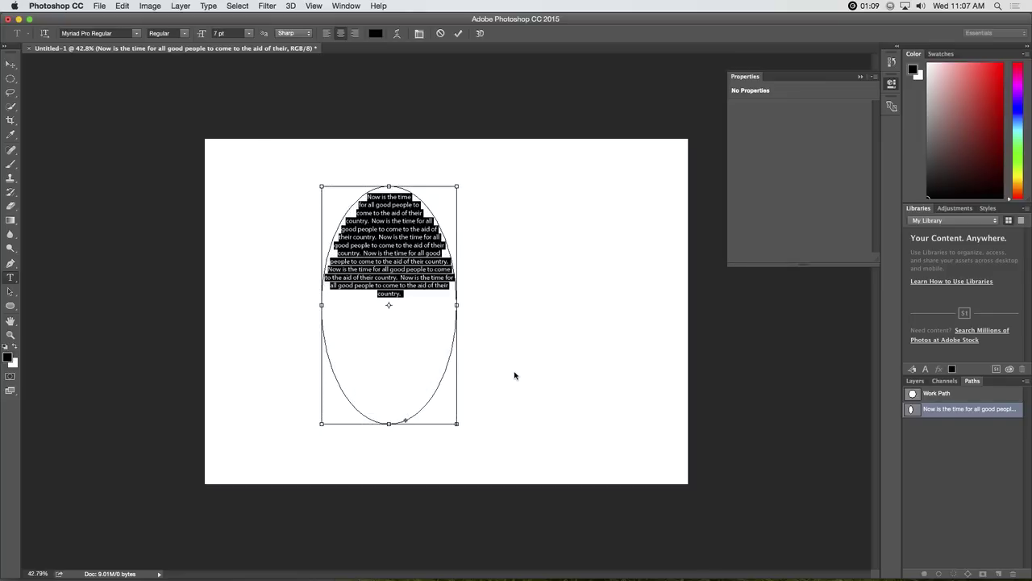
{"action": "key", "text": "Right"}
{"action": "key", "text": "super+v"}
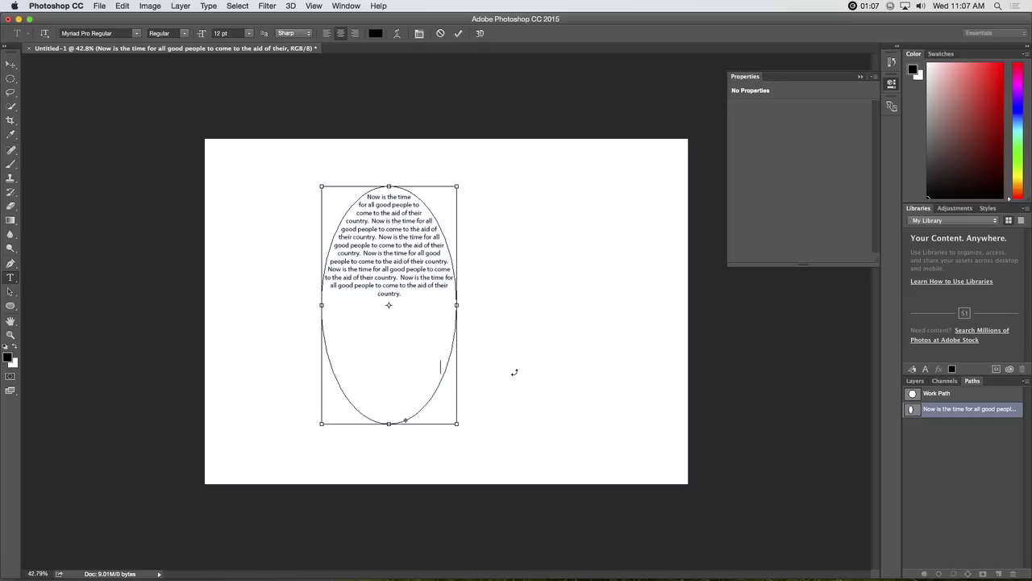
{"action": "key", "text": "super+v"}
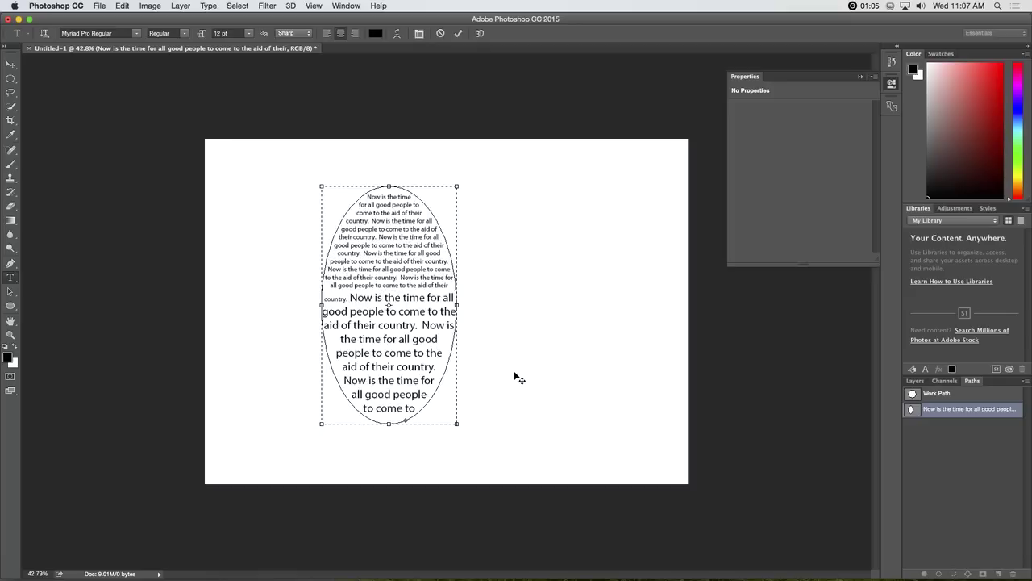
{"action": "left_click", "coordinate": [966, 447]}
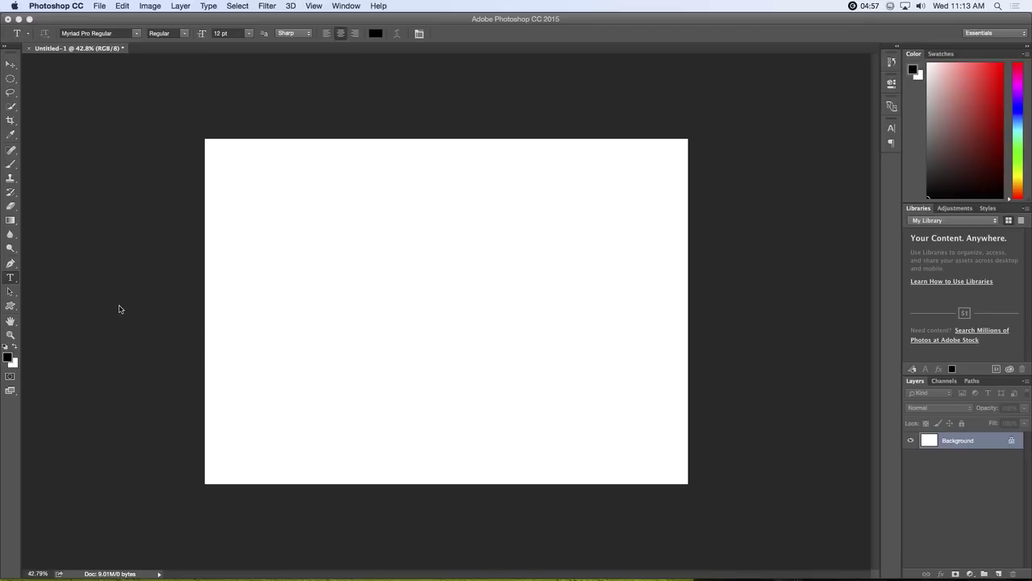
Step: Select the Custom Shape Tool with the copyright symbol shape
{"action": "left_click", "coordinate": [10, 305]}
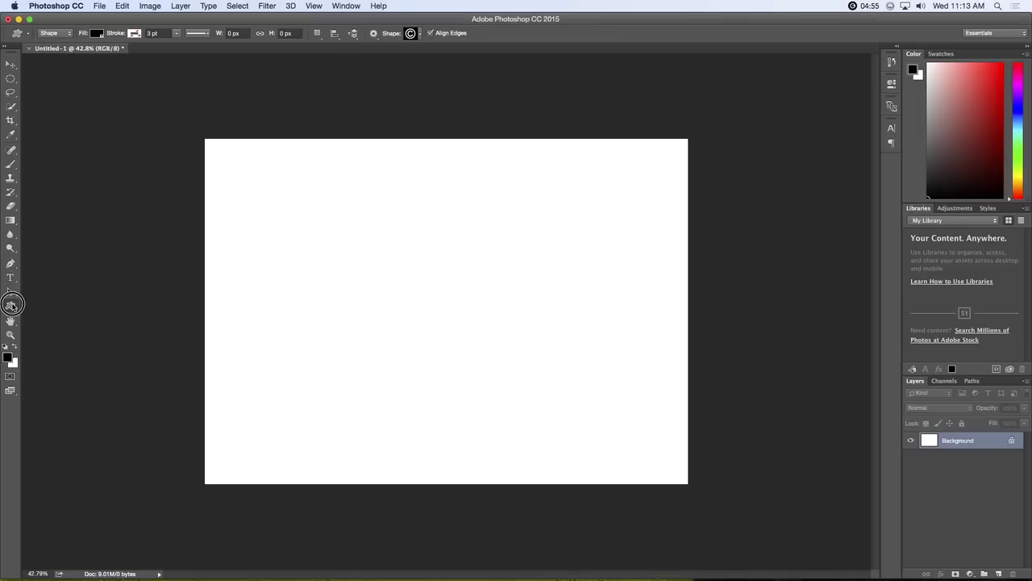
{"action": "left_click", "coordinate": [67, 355]}
{"action": "left_click", "coordinate": [418, 33]}
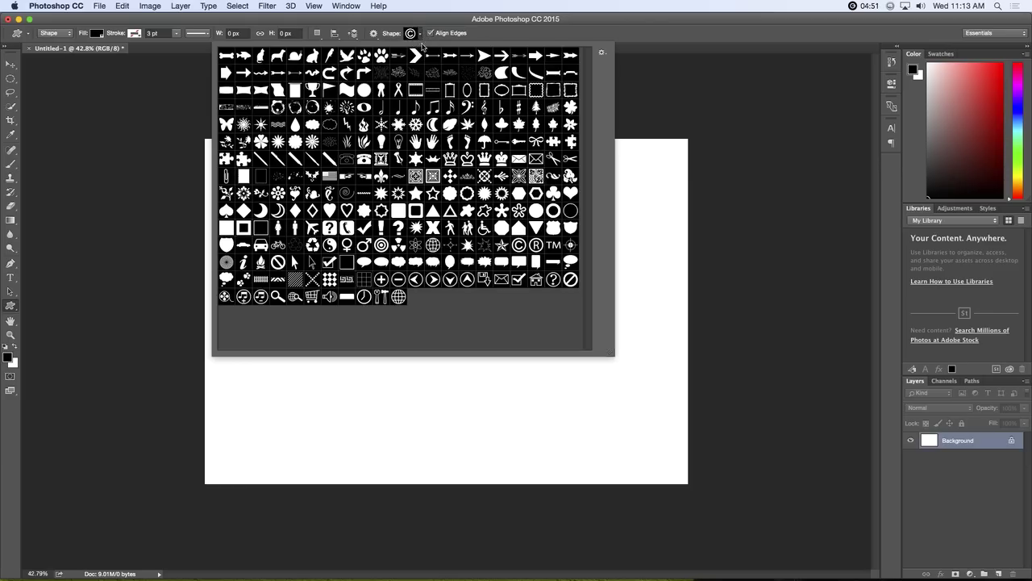
{"action": "left_click", "coordinate": [520, 245]}
{"action": "left_click", "coordinate": [647, 269]}
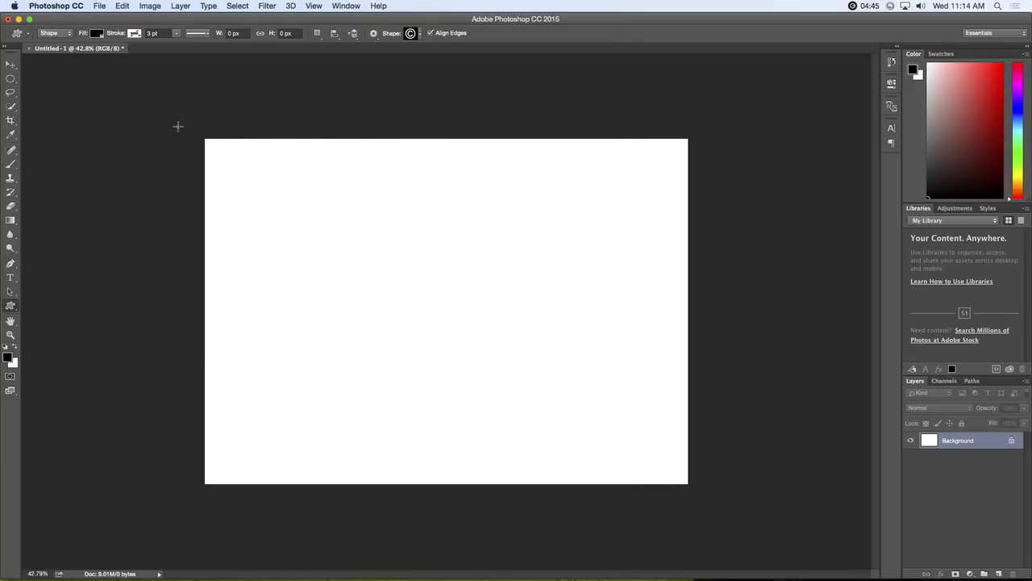
Step: Set the shape fill to dark crimson and draw the copyright symbol across the canvas centre
{"action": "left_click", "coordinate": [69, 34]}
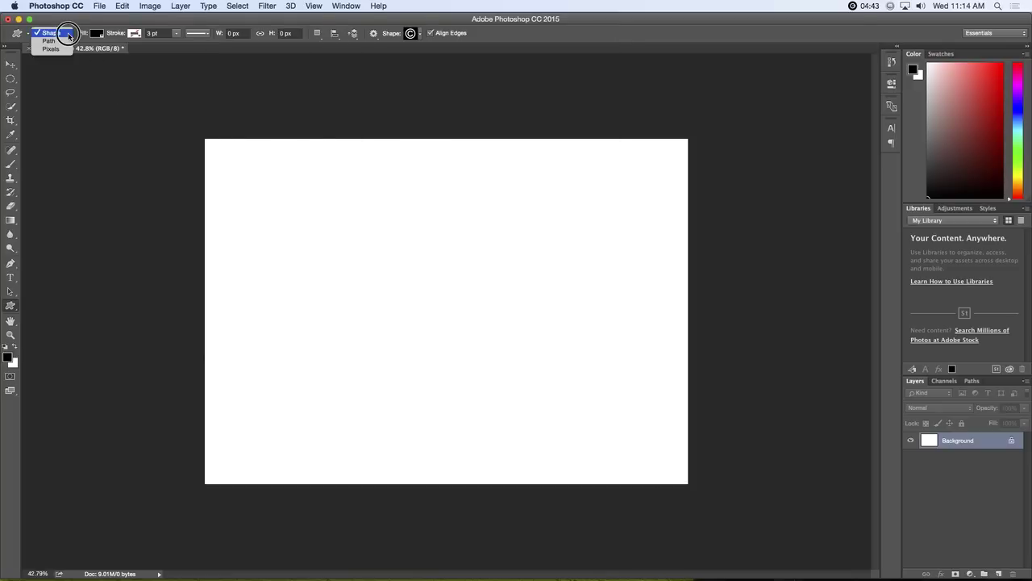
{"action": "left_click", "coordinate": [68, 34]}
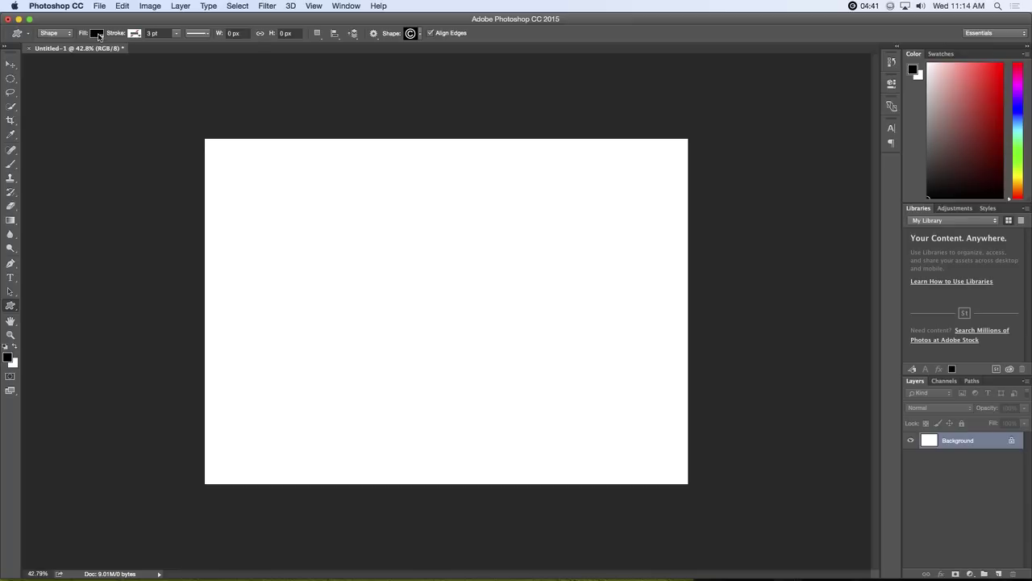
{"action": "left_click", "coordinate": [99, 38]}
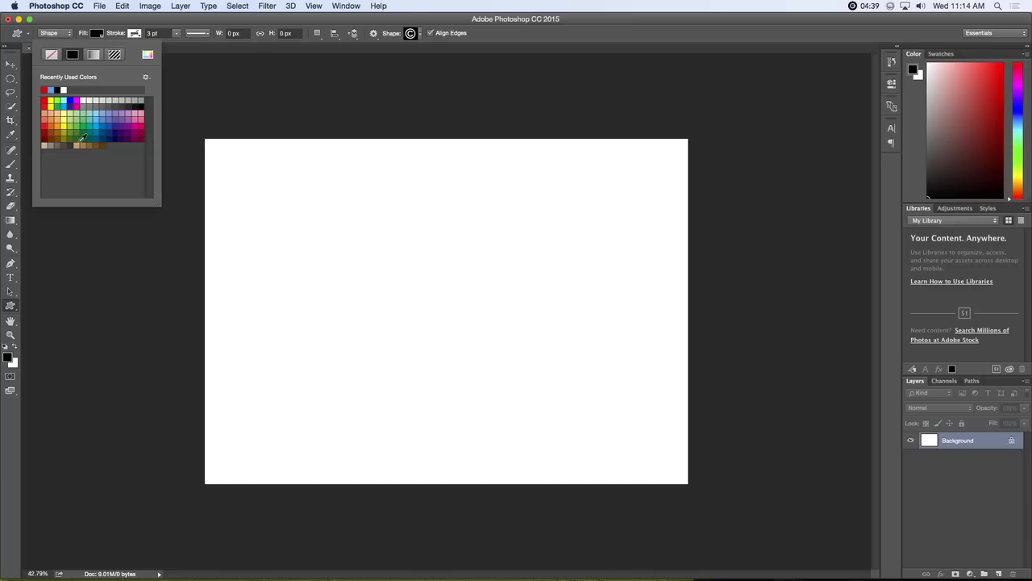
{"action": "left_click", "coordinate": [142, 134]}
{"action": "key", "text": "Return"}
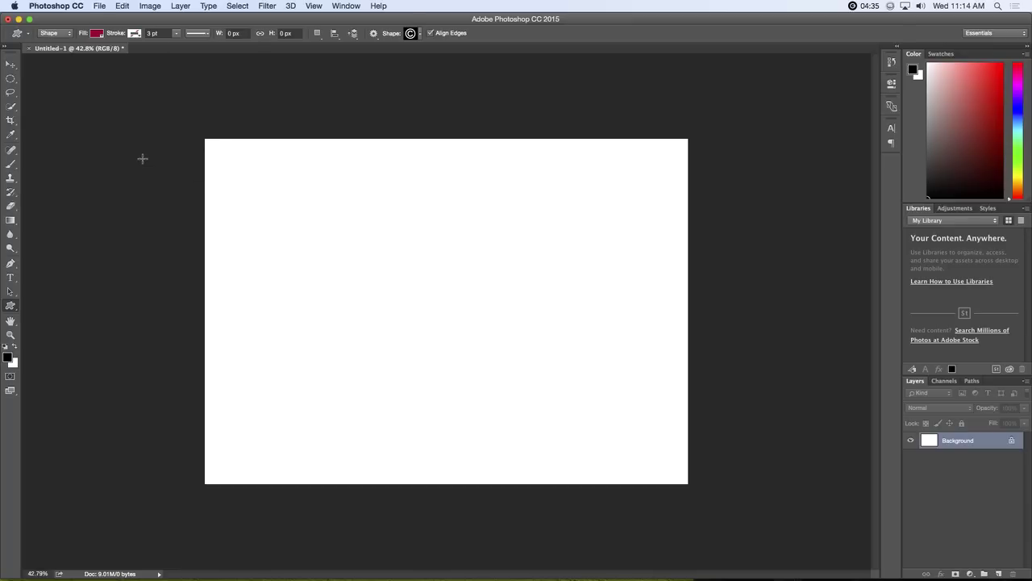
{"action": "left_click_drag", "start_coordinate": [314, 190], "coordinate": [645, 446]}
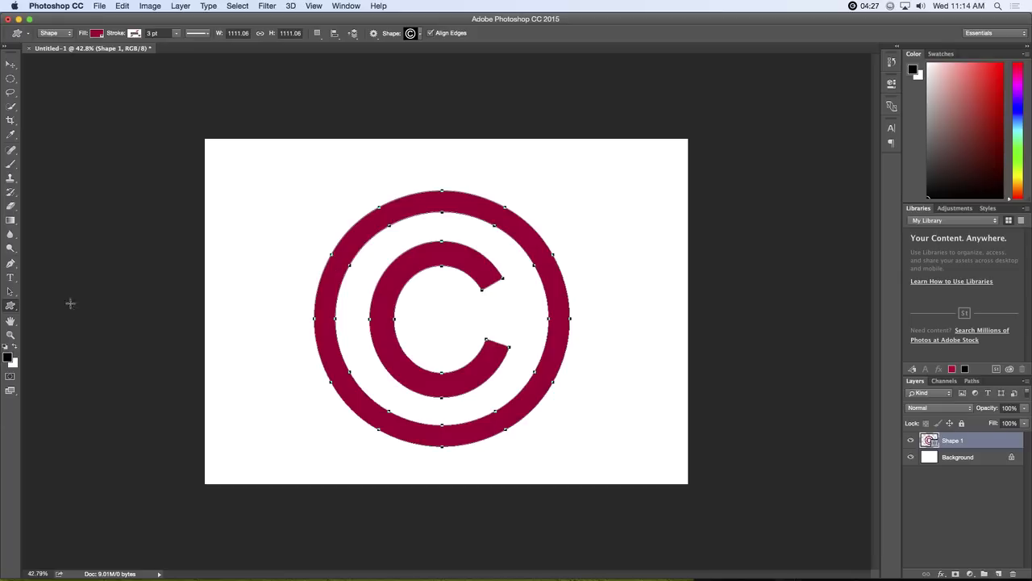
{"action": "left_click", "coordinate": [11, 278]}
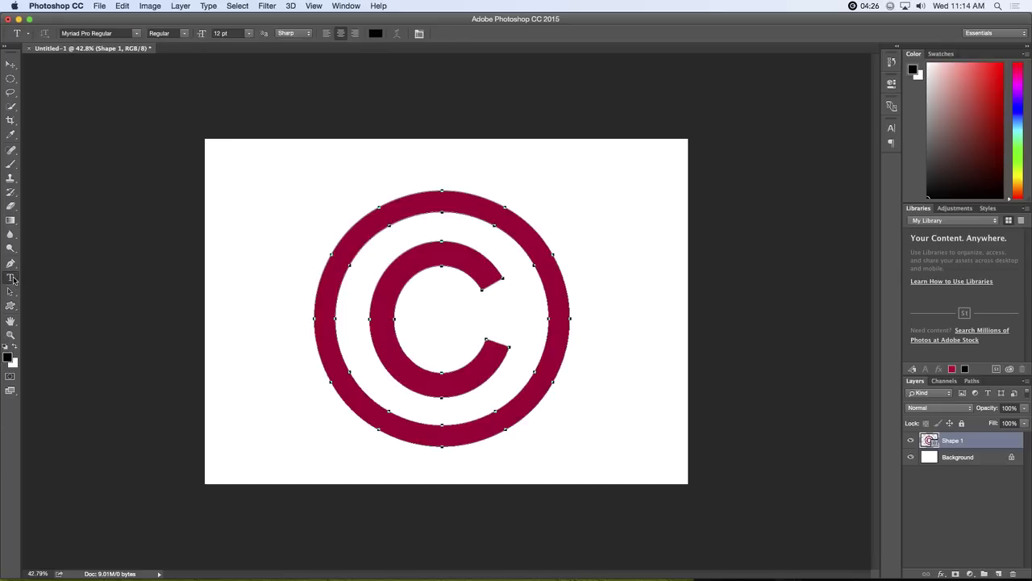
Step: Paste the '© 2015 by' copyright line repeatedly along the symbol's outer ring
{"action": "left_click", "coordinate": [417, 192]}
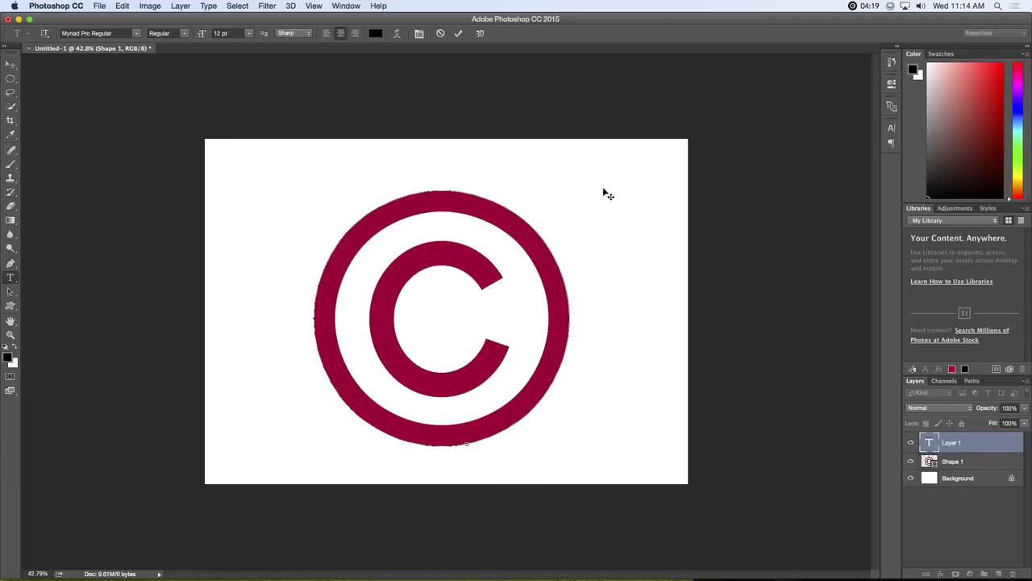
{"action": "key", "text": "super+v"}
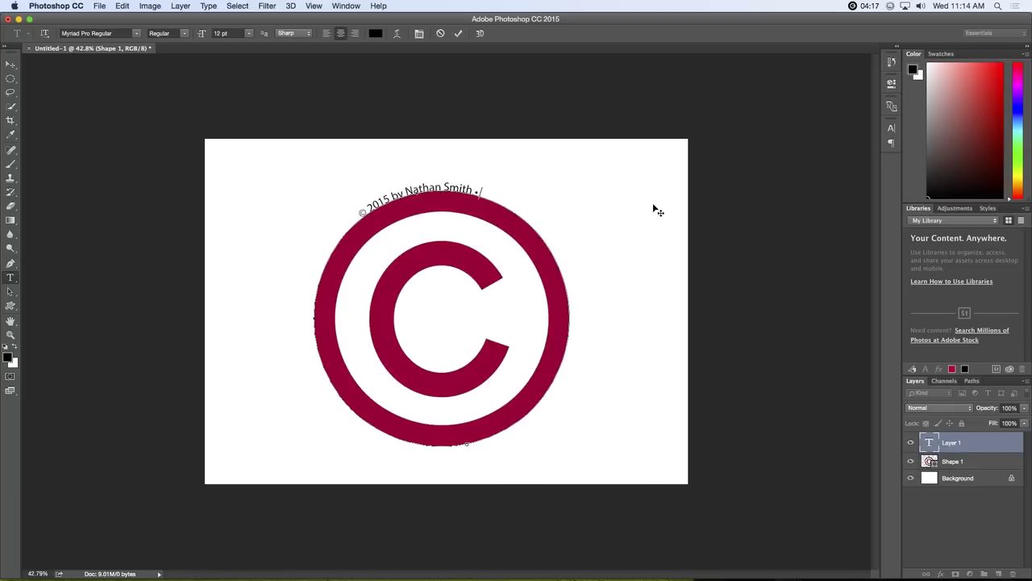
{"action": "key", "text": "super+v"}
{"action": "key", "text": "super+v"}
{"action": "key", "text": "super+v"}
{"action": "key", "text": "super+v"}
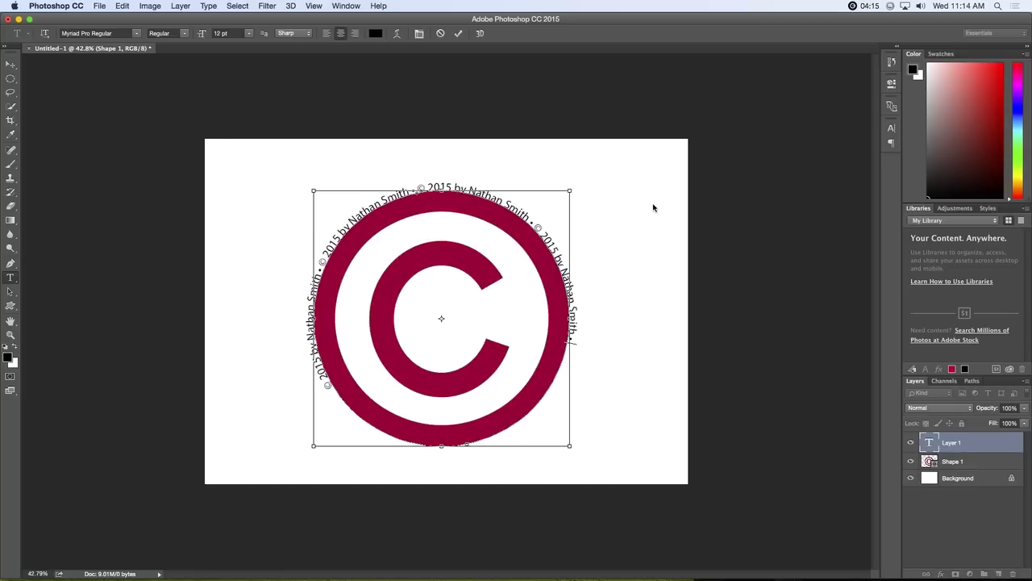
{"action": "key", "text": "super+v"}
{"action": "key", "text": "super+v"}
{"action": "key", "text": "super+v"}
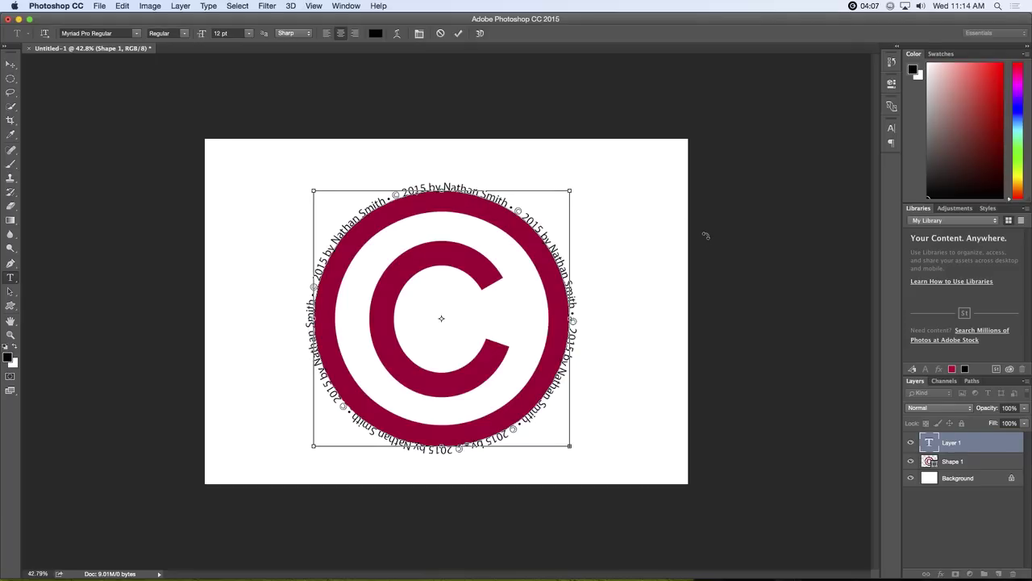
Step: Raise the ring text's baseline outward in three nudges and commit the text
{"action": "key", "text": "super+a"}
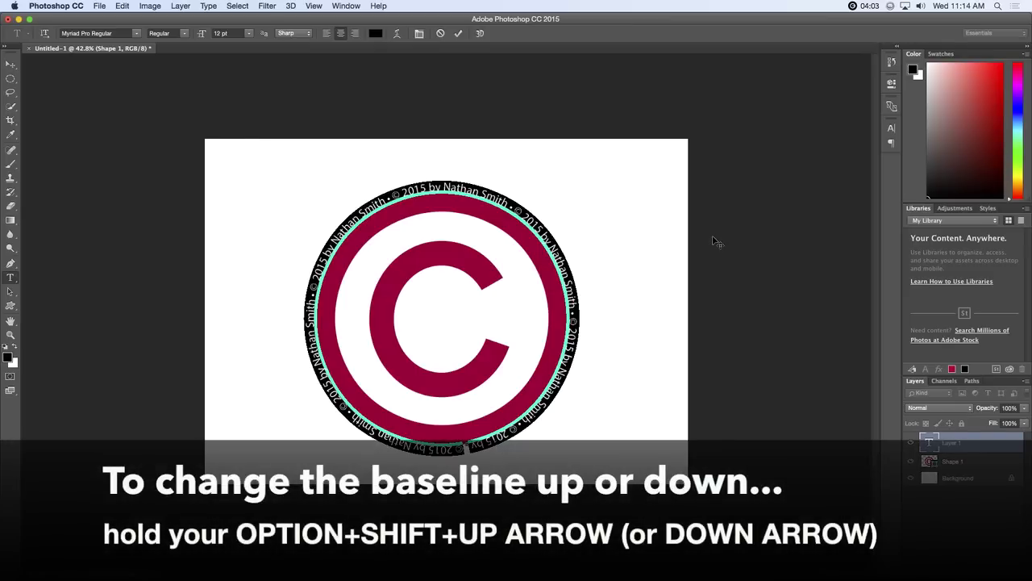
{"action": "key", "text": "alt+shift+Up"}
{"action": "key", "text": "alt+shift+Up"}
{"action": "key", "text": "alt+shift+Up"}
{"action": "key", "text": "alt+shift+Up"}
{"action": "key", "text": "alt+shift+Up"}
{"action": "key", "text": "alt+shift+Up"}
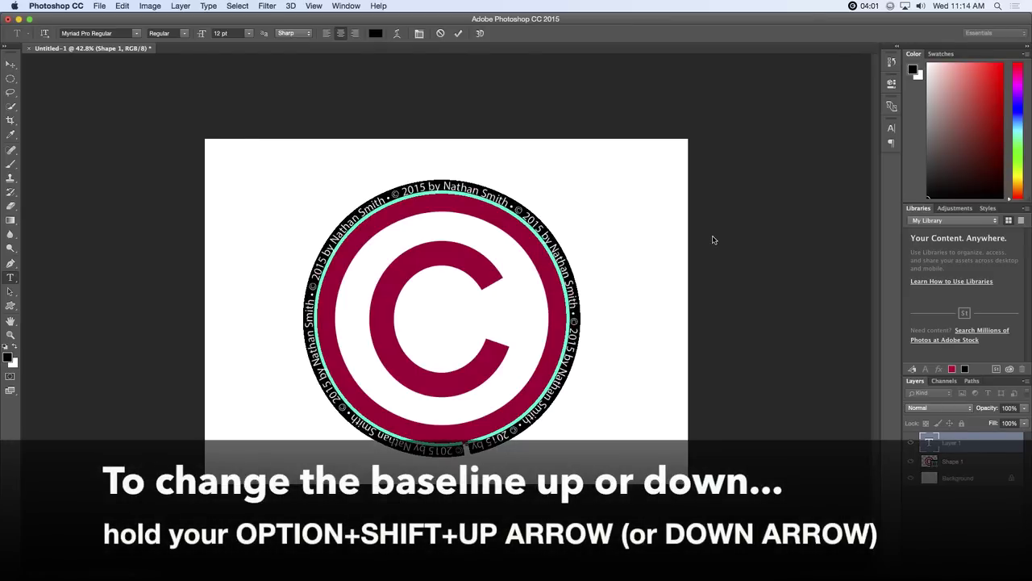
{"action": "key", "text": "alt+shift+Up"}
{"action": "key", "text": "alt+shift+Up"}
{"action": "key", "text": "alt+shift+Up"}
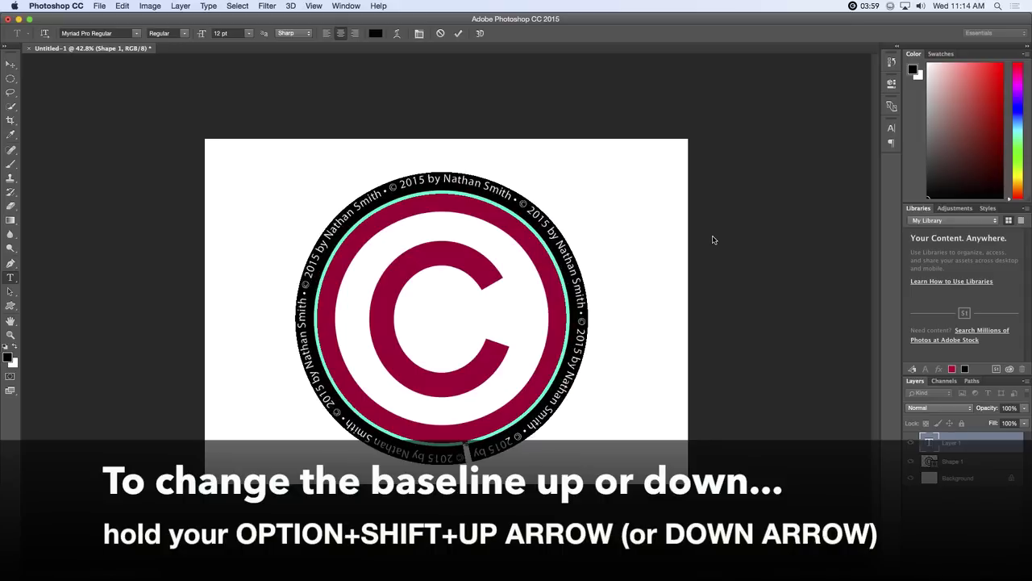
{"action": "key", "text": "alt+shift+Up"}
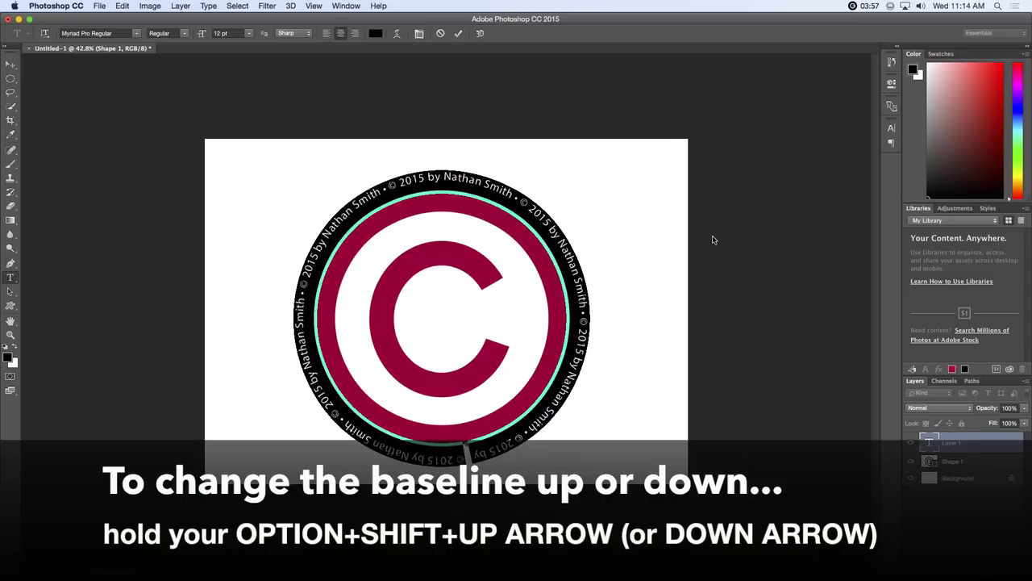
{"action": "key", "text": "super+Return"}
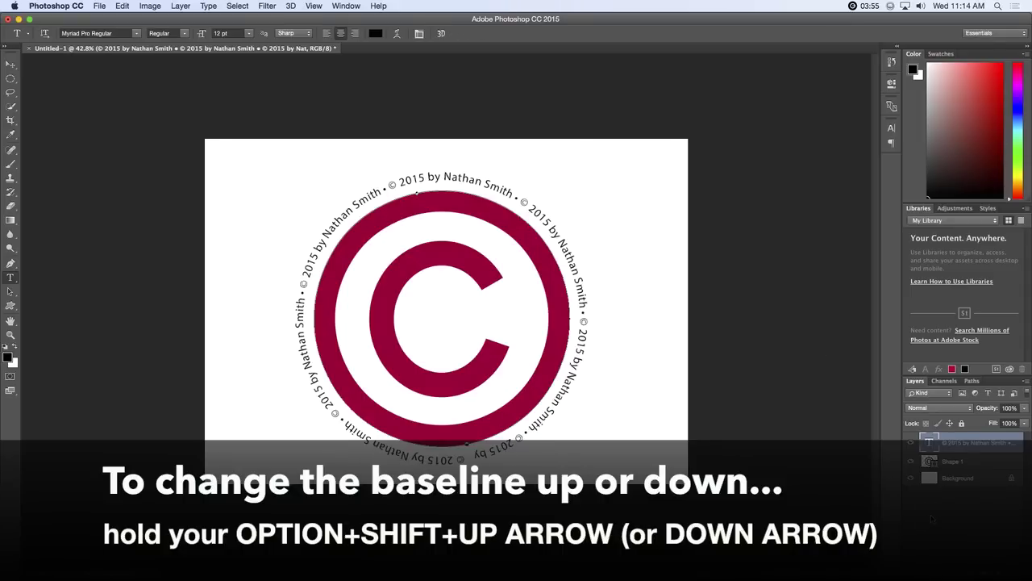